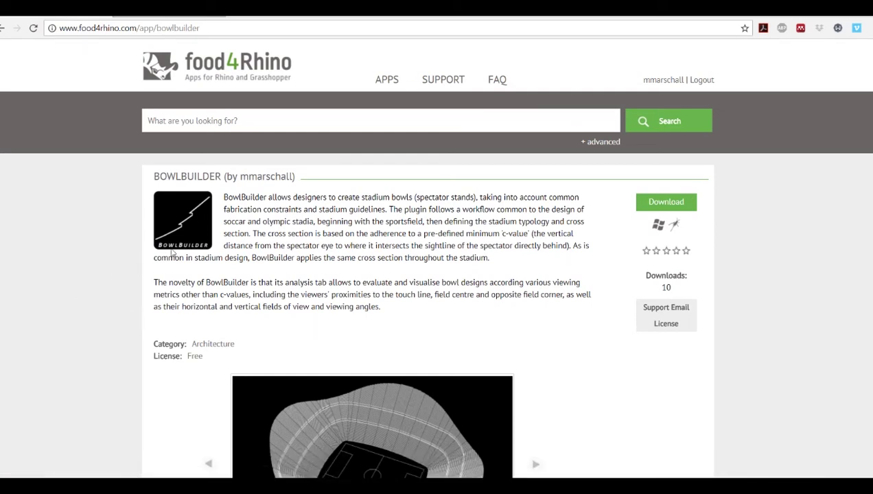
scroll(173, 253, "down", 4)
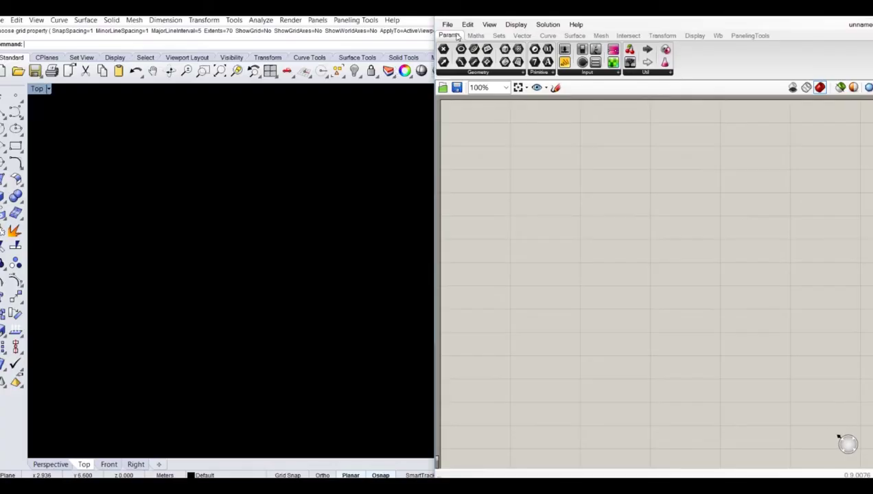
Open Grasshopper's special folders for components (Libraries) and user objects (UserObjects).
left_click(447, 26)
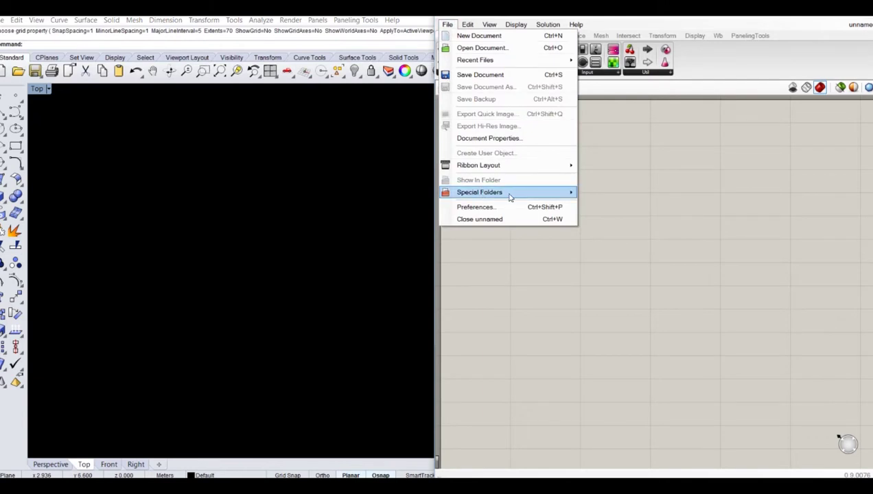
mouse_move(565, 194)
left_click(604, 195)
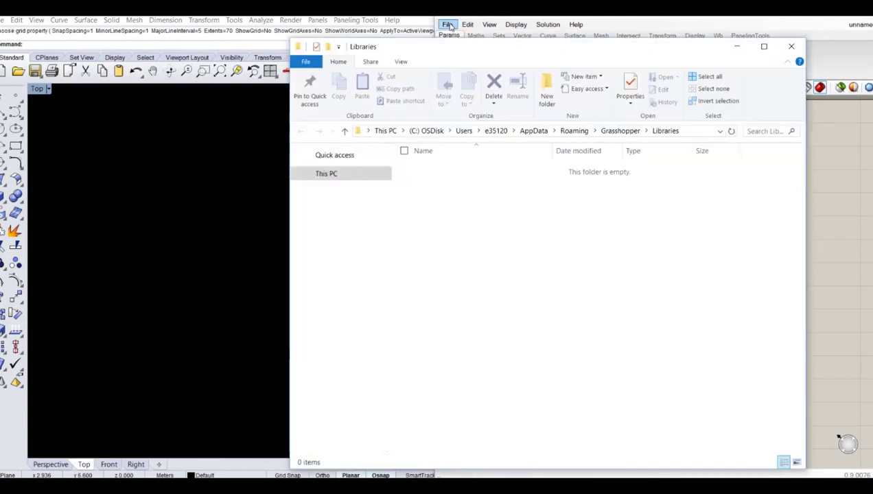
left_click(448, 25)
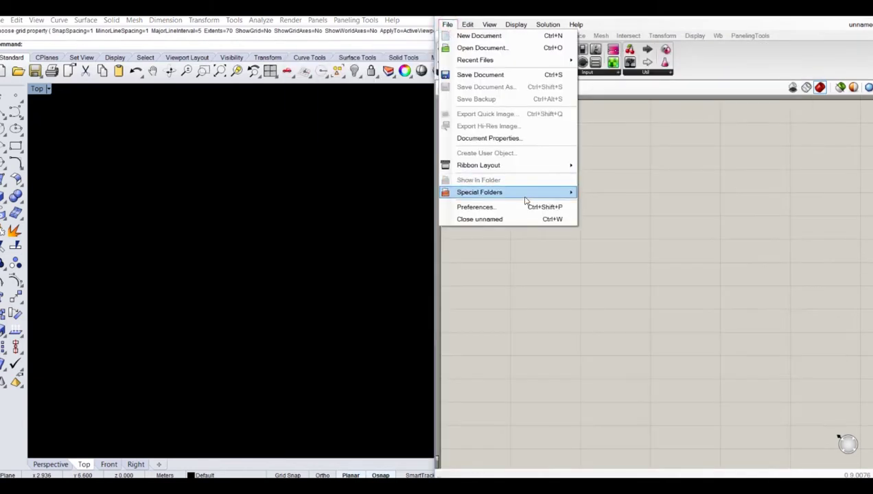
mouse_move(525, 195)
left_click(620, 219)
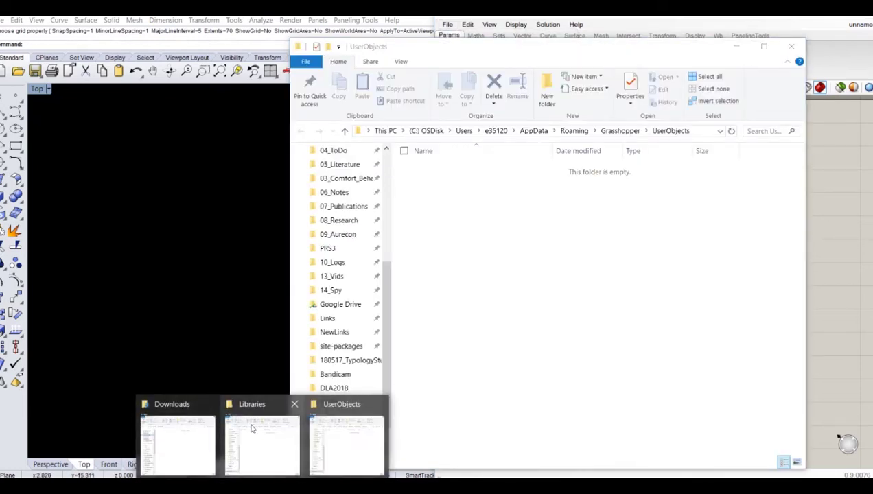
Move ghpython2.gha from the Downloads folder into Grasshopper's Libraries folder.
left_click(180, 445)
left_click(486, 165)
key("ctrl+x")
left_click_drag(675, 33, 452, 174)
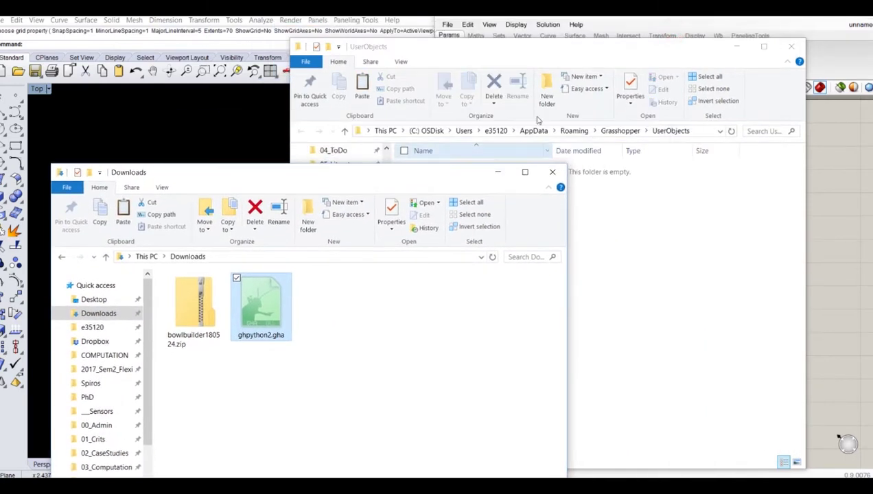
mouse_move(263, 484)
left_click(261, 439)
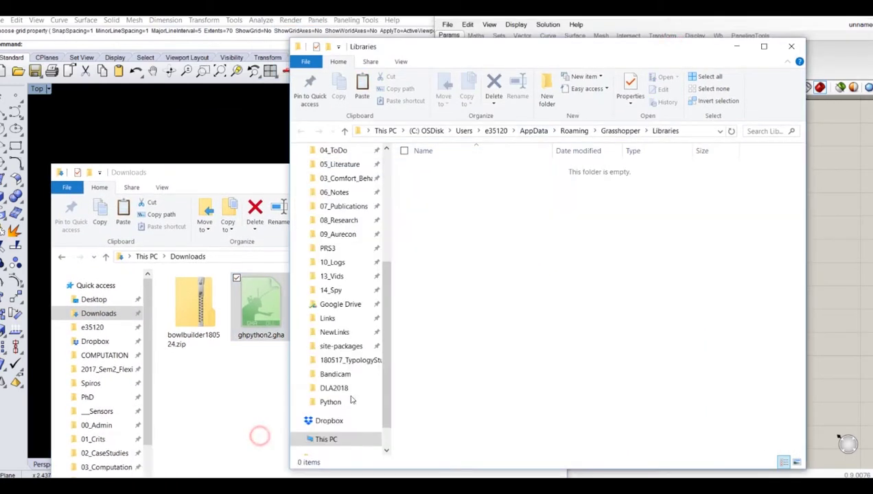
key("ctrl+v")
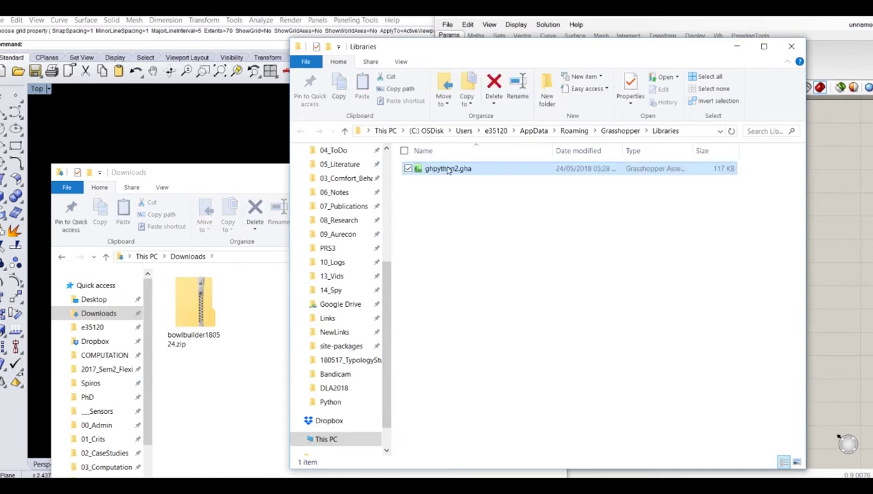
Check the general file properties of ghpython2.gha, accept them and close the Libraries folder.
right_click(441, 169)
left_click(385, 364)
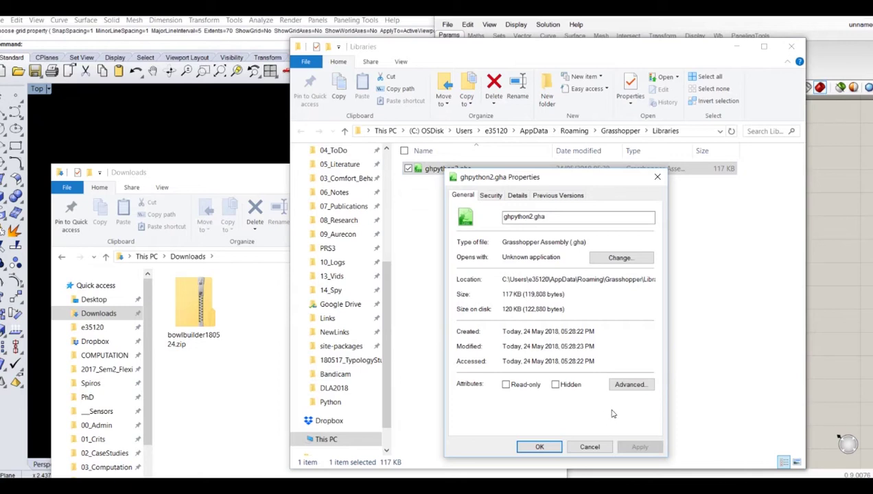
left_click(540, 447)
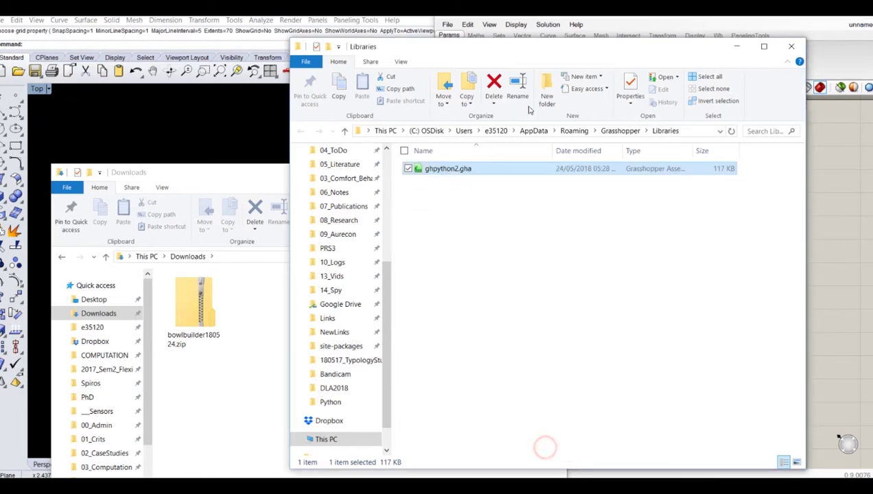
left_click(790, 46)
Move bowlbuilder180524.zip from Downloads into the UserObjects folder and close the Downloads window.
left_click_drag(287, 365, 155, 301)
key("ctrl+x")
left_click(645, 304)
key("ctrl+v")
left_click(274, 180)
left_click(552, 172)
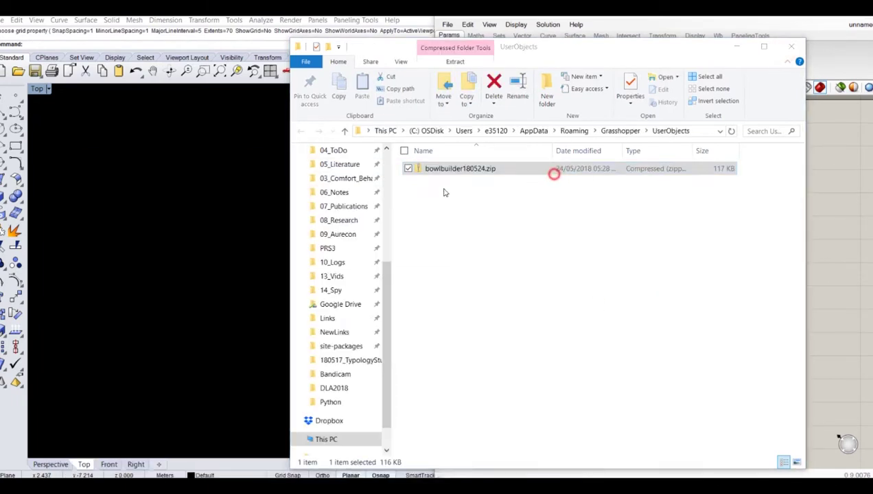
Check the file properties of bowlbuilder180524.zip in the UserObjects folder.
right_click(428, 173)
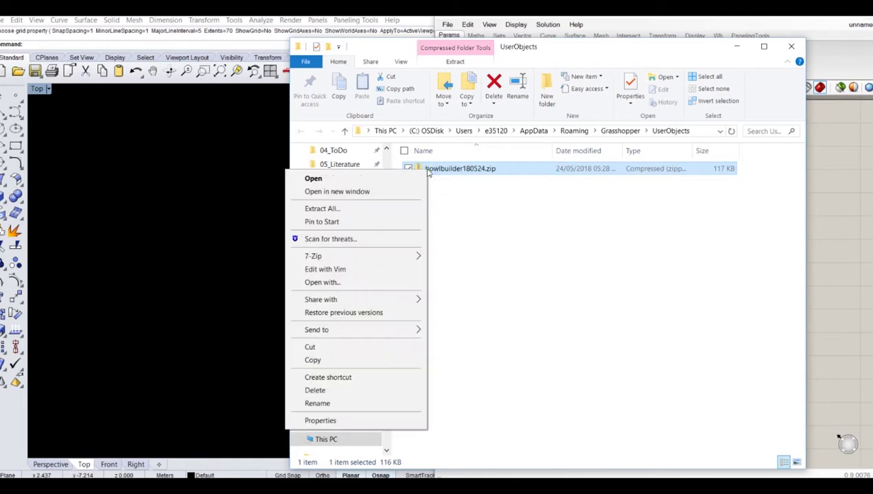
left_click(335, 420)
left_click(548, 448)
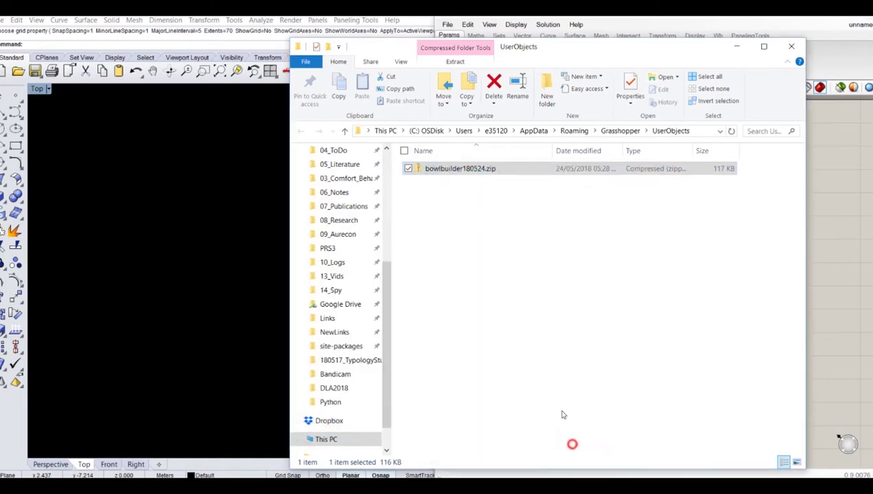
Extract the contents of bowlbuilder180524.zip into the UserObjects folder.
right_click(440, 175)
left_click(357, 208)
key("Return")
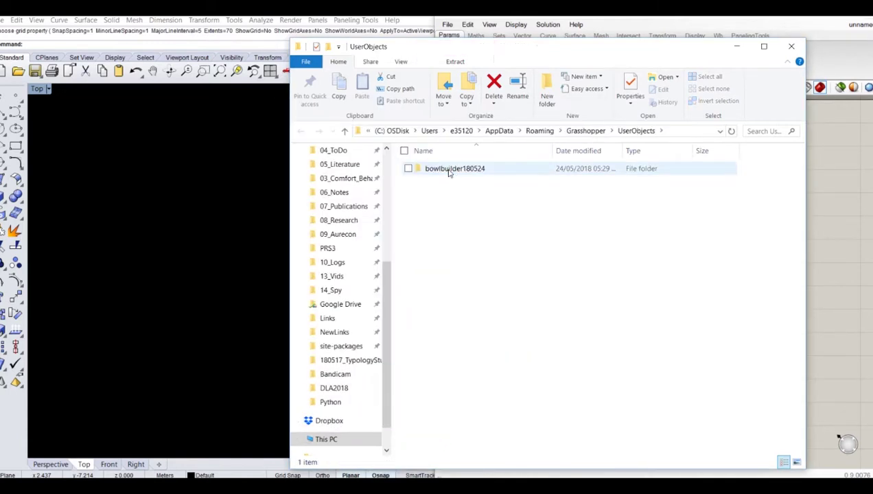
Copy all .ghuser files from the extracted bowlbuilder180524 folder directly into the UserObjects folder.
double_click(451, 169)
left_click(427, 172)
key("ctrl+a")
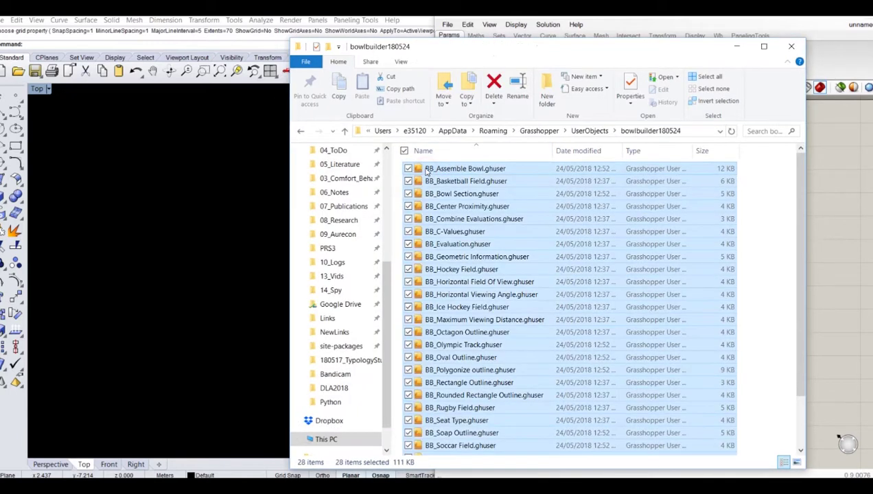
key("ctrl+c")
left_click(589, 131)
left_click(494, 257)
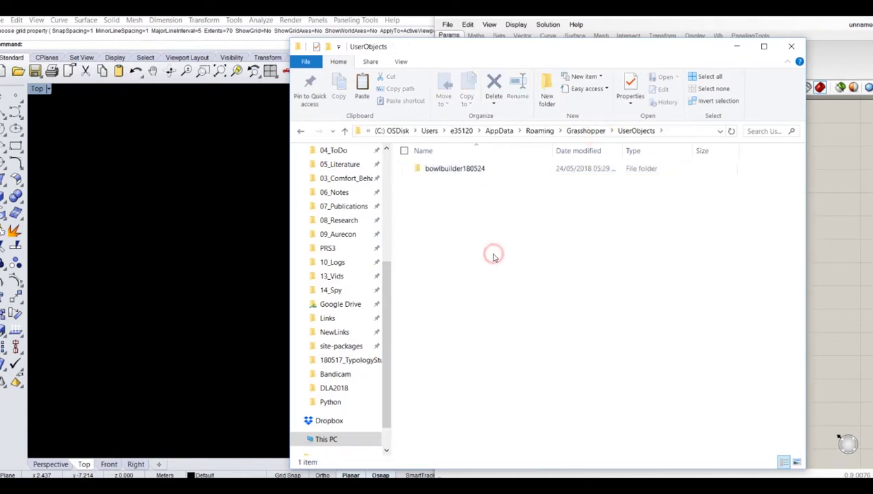
key("ctrl+v")
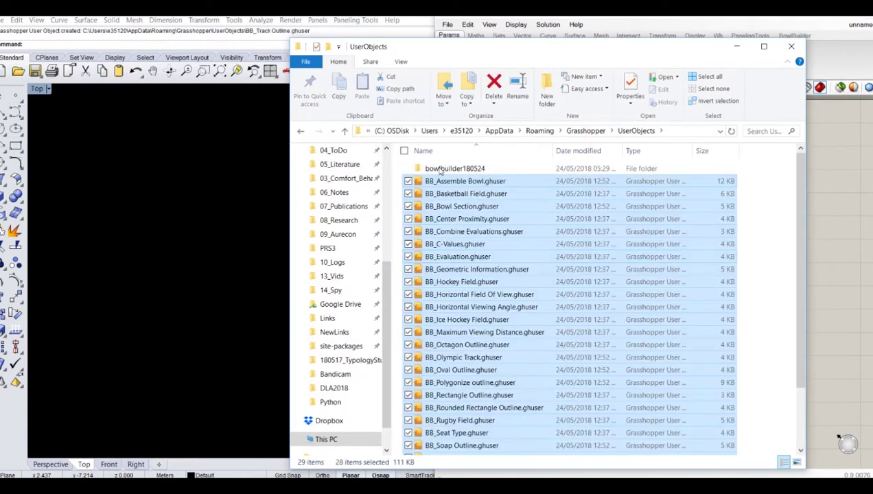
Delete the leftover bowlbuilder180524 subfolder and close the UserObjects window.
left_click(433, 170)
key("Delete")
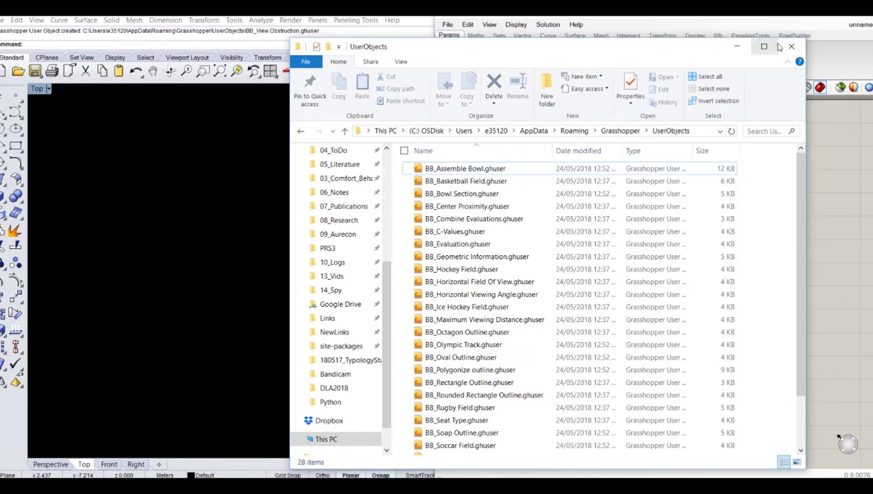
left_click(791, 46)
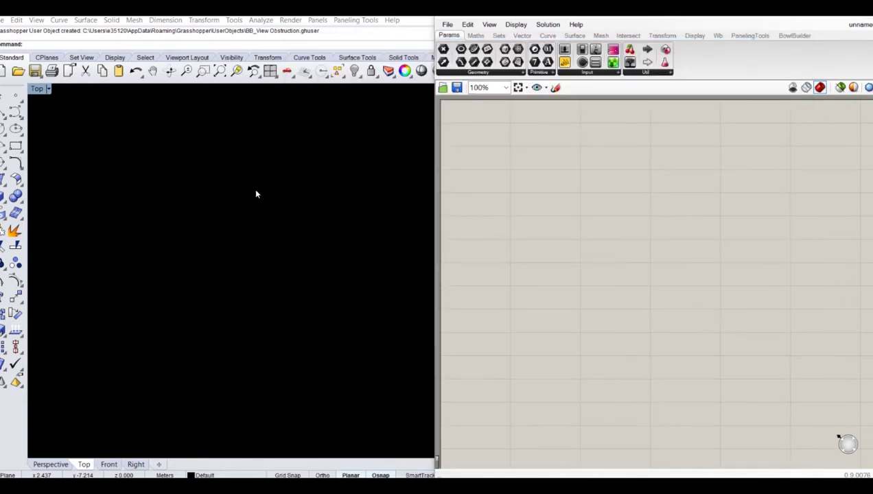
Launch Grasshopper again by running the Grasshopper command in Rhino.
left_click(274, 160)
type("Grass")
key("Down")
key("Down")
key("Down")
key("Down")
key("Down")
key("Return")
type("Grasshopper")
key("Return")
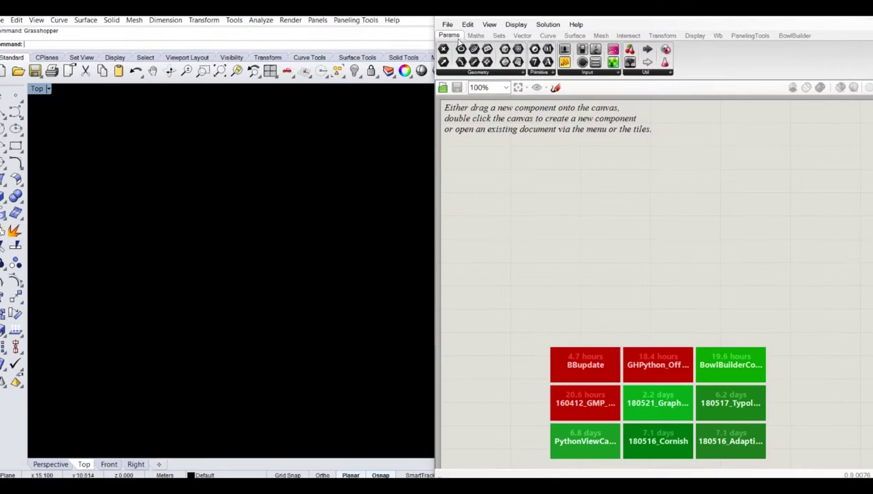
Start a blank Grasshopper document and place the BowlBuilder basketball field component on the canvas.
left_click(477, 37)
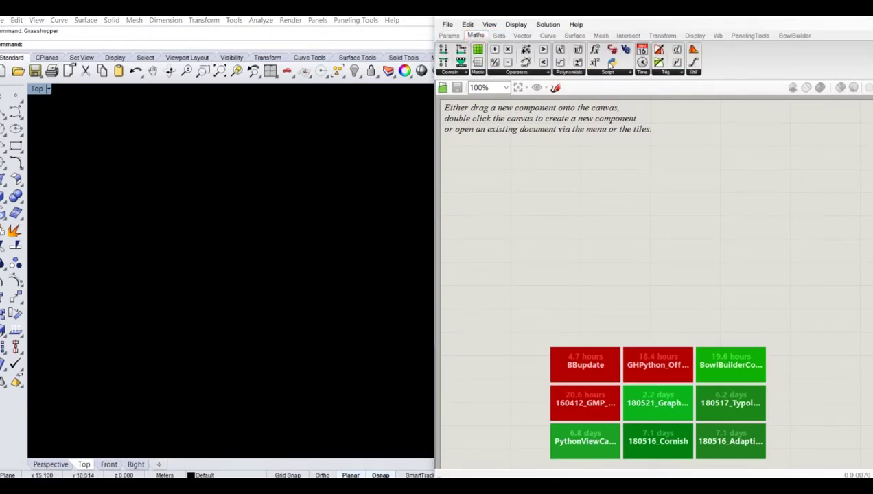
left_click(795, 35)
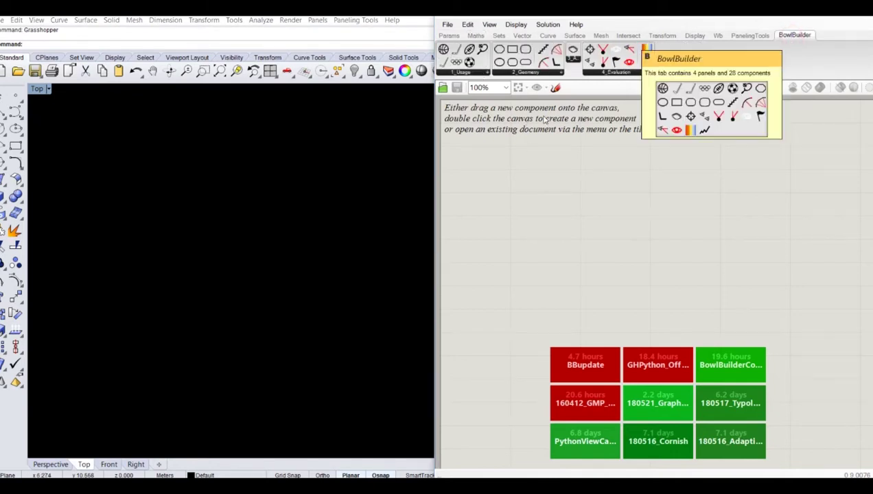
left_click(556, 185)
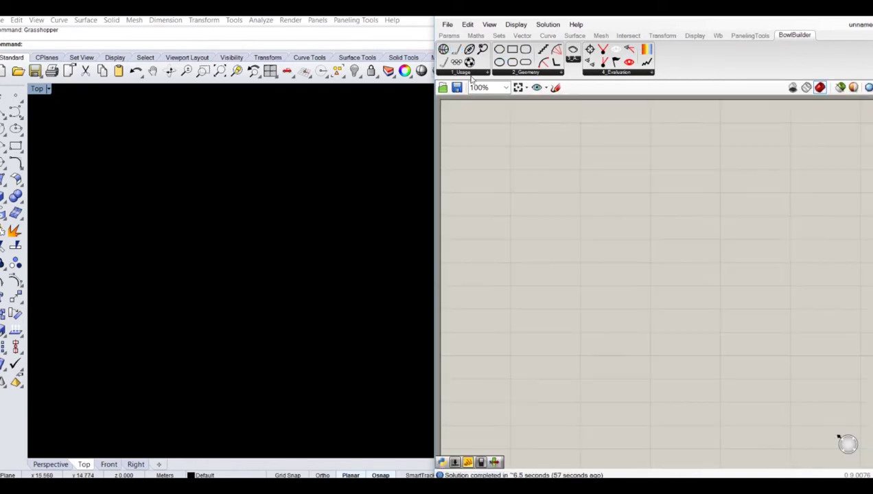
left_click(444, 51)
left_click(535, 187)
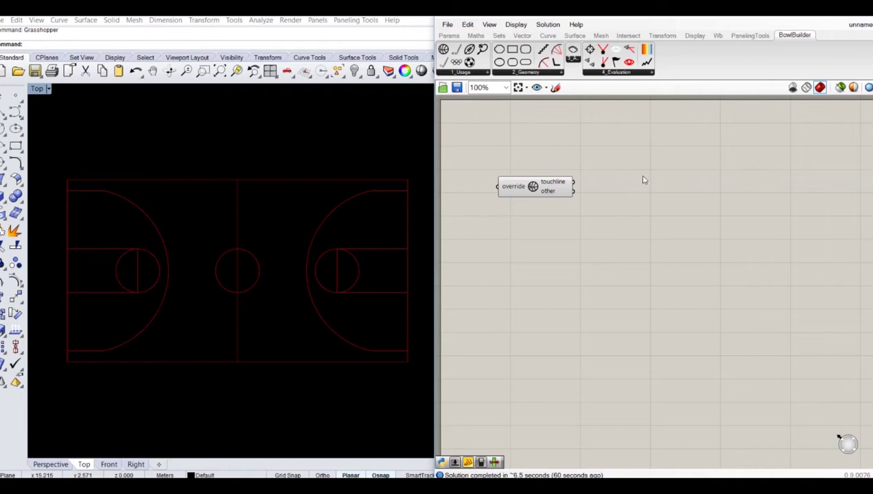
Set the document preview colours to white for normal geometry and light blue for selected geometry.
left_click(854, 88)
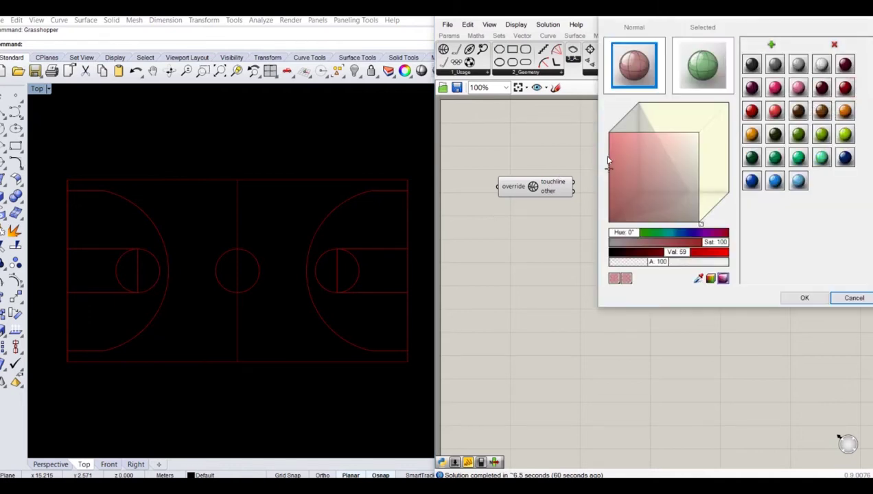
left_click_drag(693, 166, 699, 133)
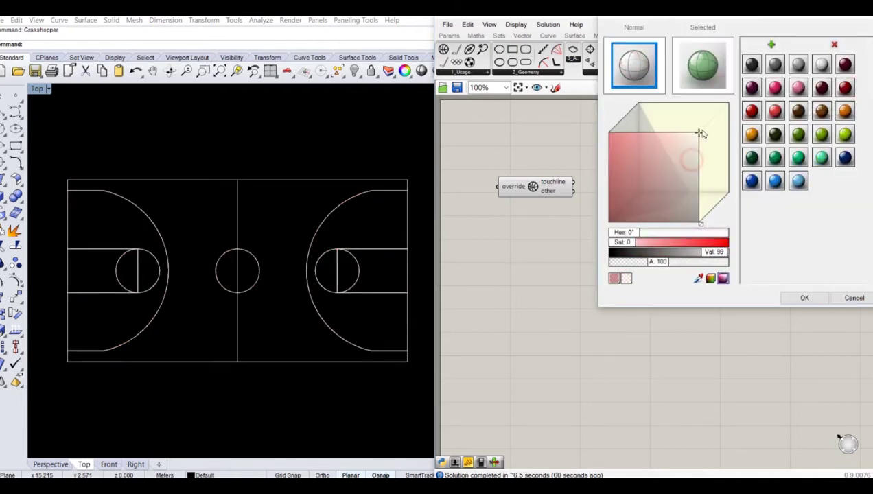
left_click(703, 65)
left_click(800, 181)
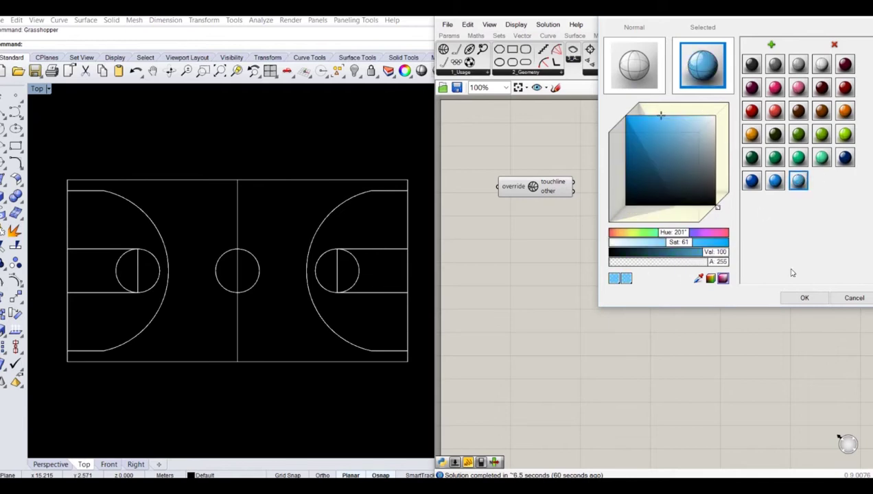
left_click(800, 297)
left_click(611, 238)
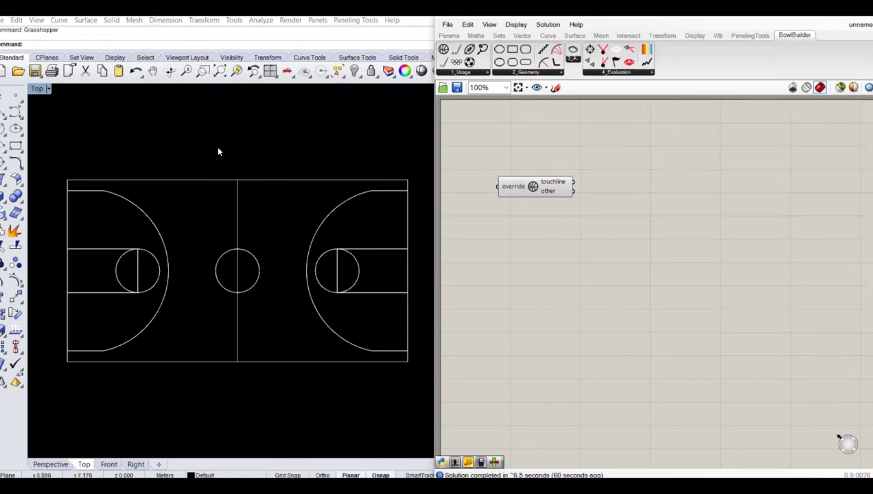
Add the BowlBuilder tennis field and soccer field components below the basketball field component.
left_click(622, 175)
left_click(481, 47)
left_click_drag(547, 238, 543, 225)
left_click(536, 227)
left_click(616, 234)
left_click_drag(469, 62, 497, 184)
left_click_drag(555, 287, 555, 287)
Turn off the preview of the basketball and tennis field components, leaving only the soccer field displayed.
scroll(234, 217, "down", 5)
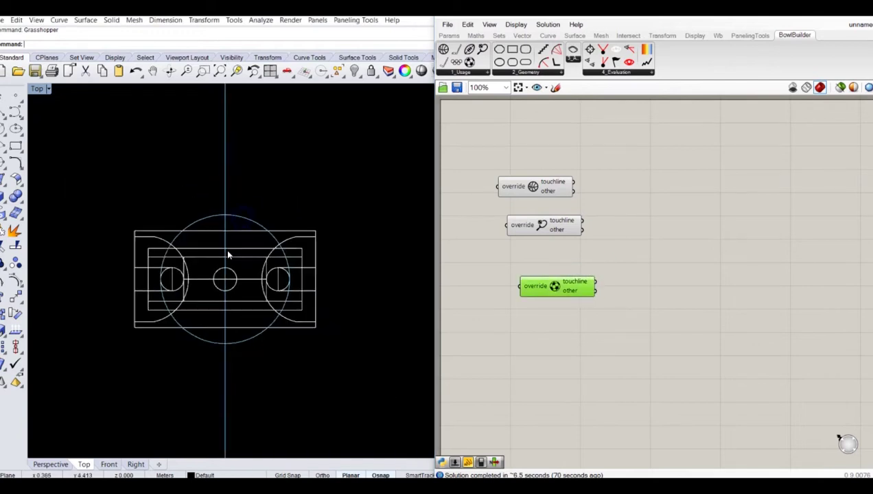
scroll(248, 238, "down", 3)
left_click_drag(599, 137, 492, 238)
middle_click(489, 229)
left_click(518, 200)
left_click(640, 220)
left_click(518, 122)
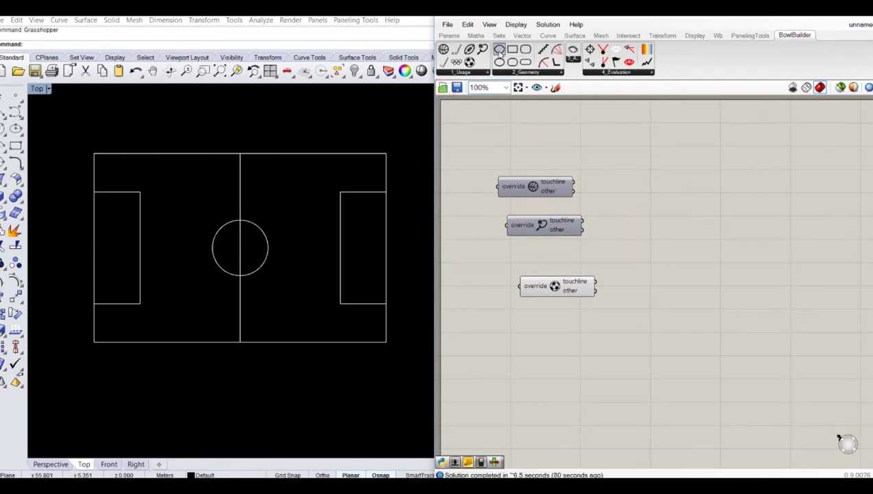
Add the BowlBuilder Rectangle Outline, Octagon Outline and Soap Outline components beside the field components.
left_click_drag(512, 49, 658, 173)
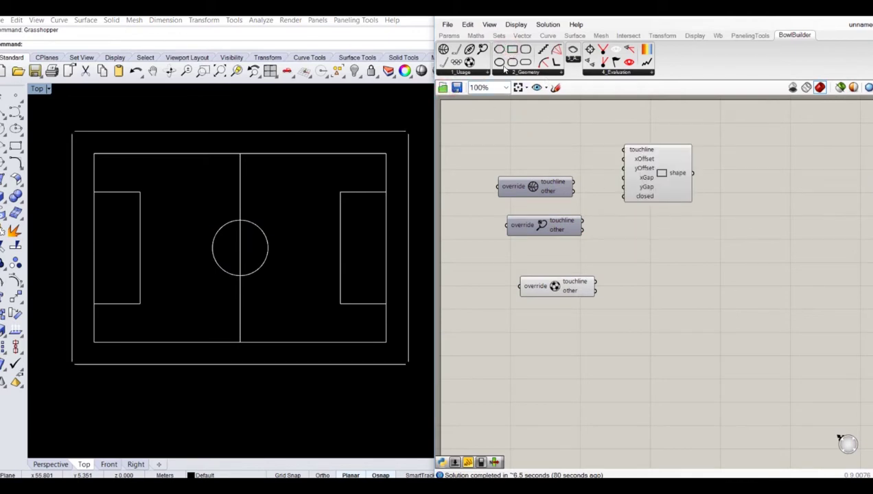
left_click_drag(498, 51, 667, 244)
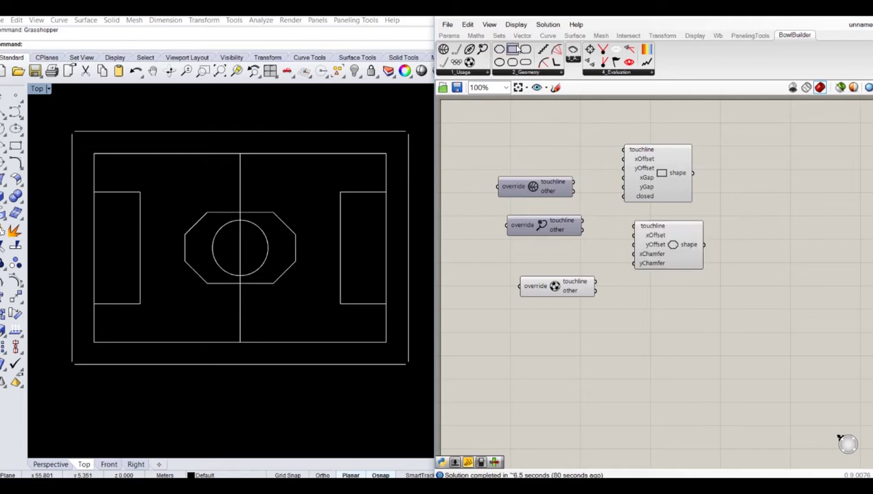
left_click_drag(526, 50, 680, 326)
Turn off the preview of the Octagon Outline and Soap Outline components.
left_click_drag(731, 231, 649, 357)
key("ctrl+q")
left_click(748, 232)
Move the Rectangle Outline component farther from the field components and line up the soccer field component beneath the tennis field component.
left_click_drag(661, 164, 689, 163)
left_click(721, 175)
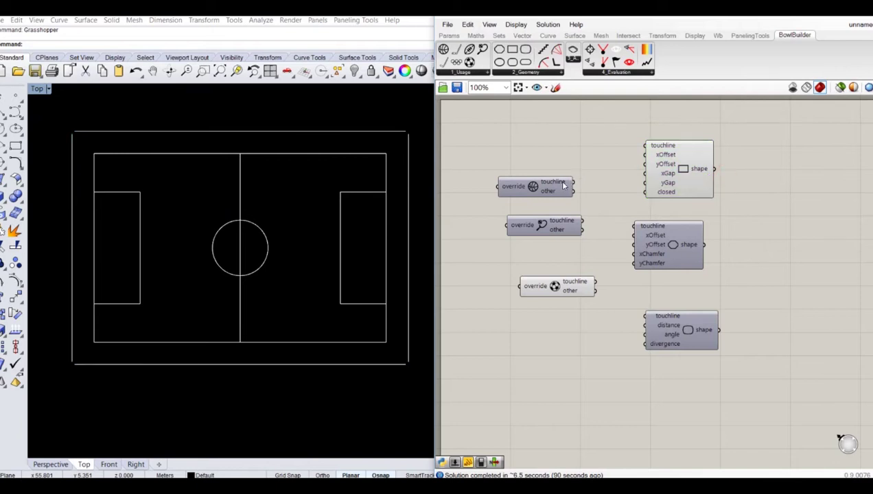
left_click(669, 158)
left_click_drag(656, 157, 660, 159)
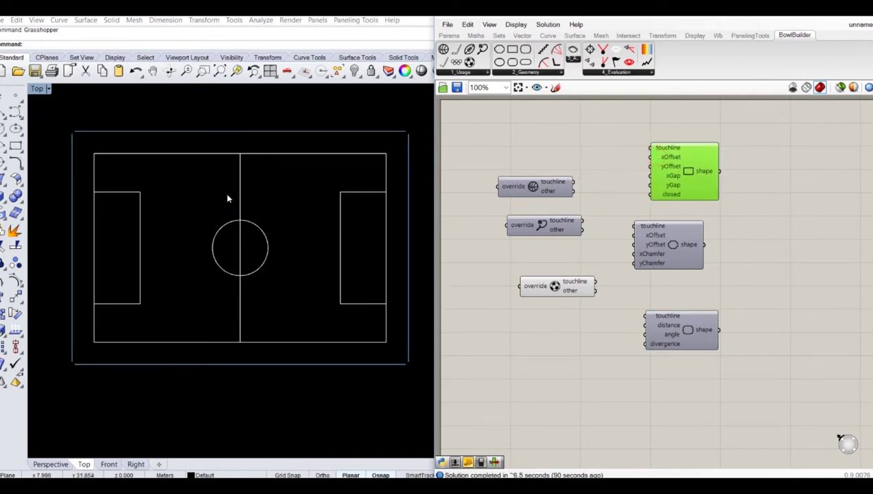
left_click_drag(554, 287, 544, 290)
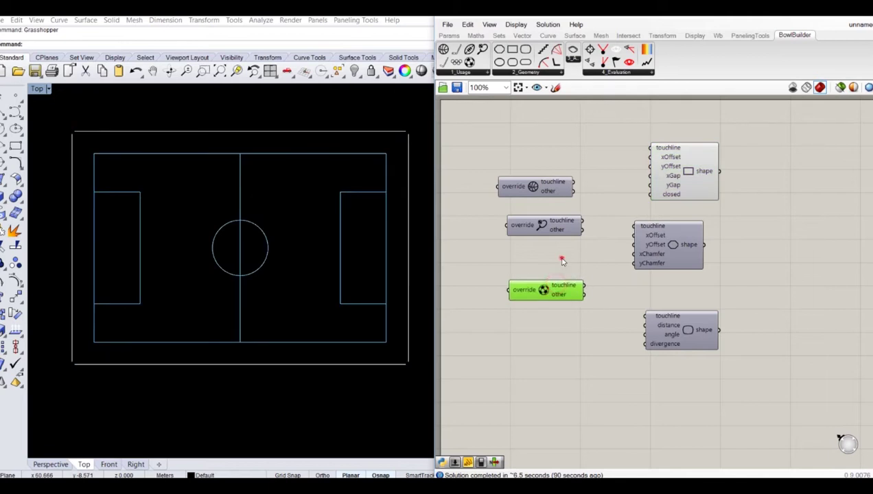
Turn on the Octagon Outline's preview, turn off the Rectangle Outline's, and align the octagon component under the rectangle component.
left_click_drag(647, 250, 657, 261)
left_click_drag(750, 171, 686, 242)
left_click(757, 210)
left_click_drag(603, 251, 526, 217)
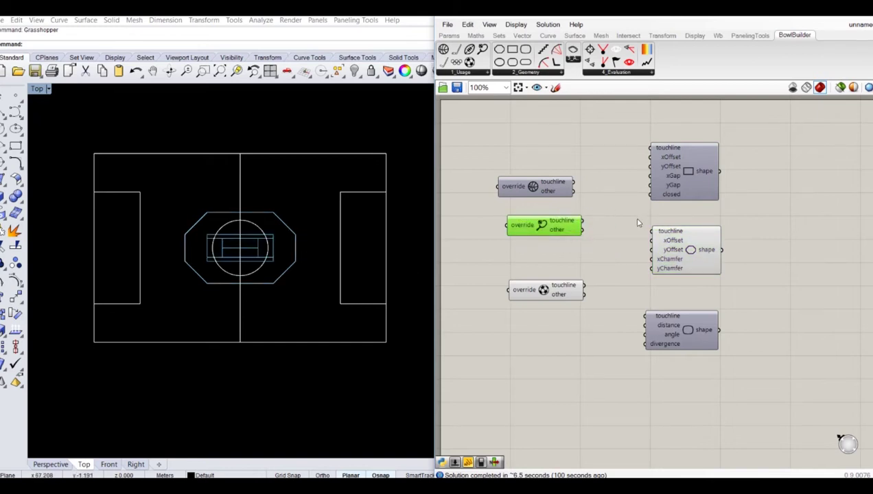
left_click(610, 238)
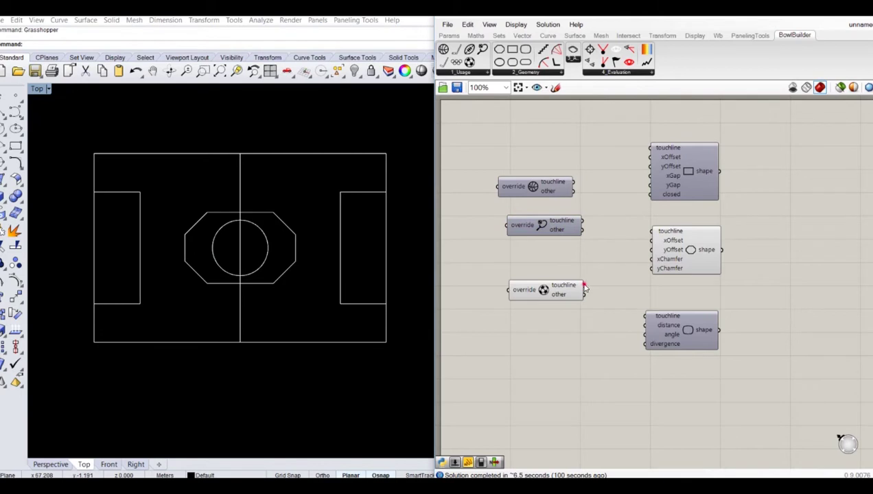
Connect the soccer field's touchline to all three outline components and switch the preview from the Octagon Outline to the Soap Outline.
left_click_drag(589, 287, 652, 232)
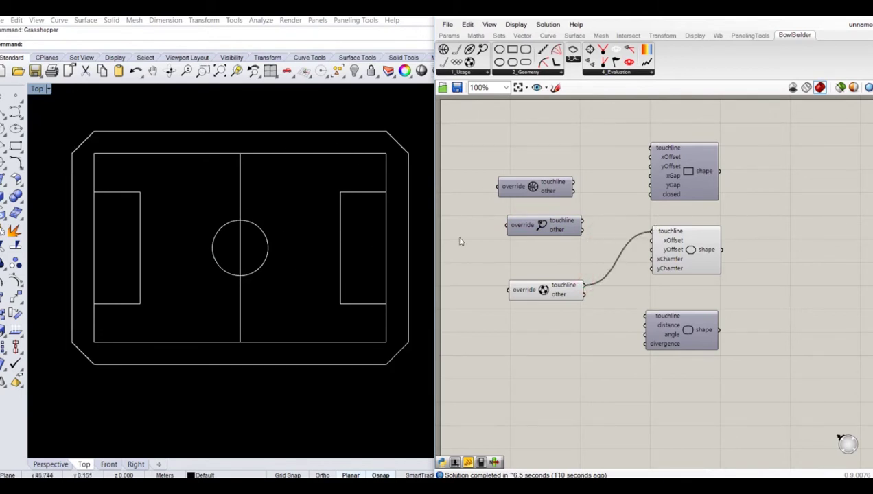
left_click_drag(650, 148, 648, 316)
left_click_drag(756, 230, 656, 368)
left_click(750, 283)
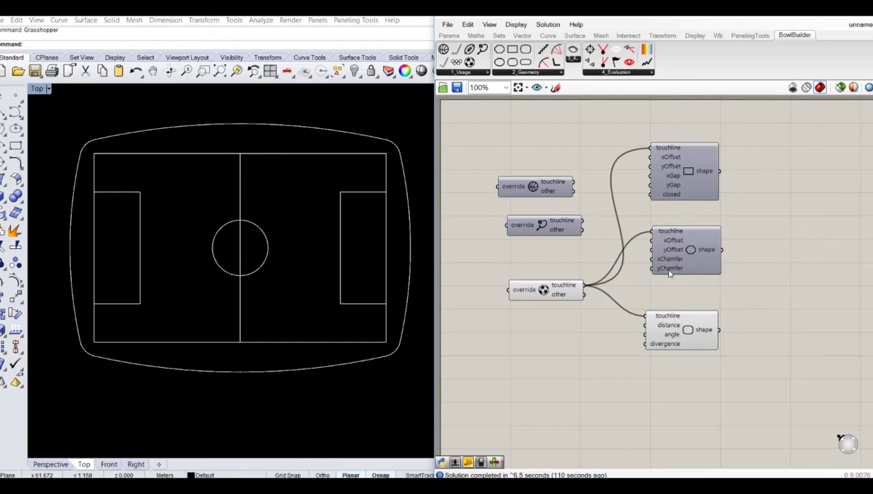
right_click_drag(294, 191, 292, 207)
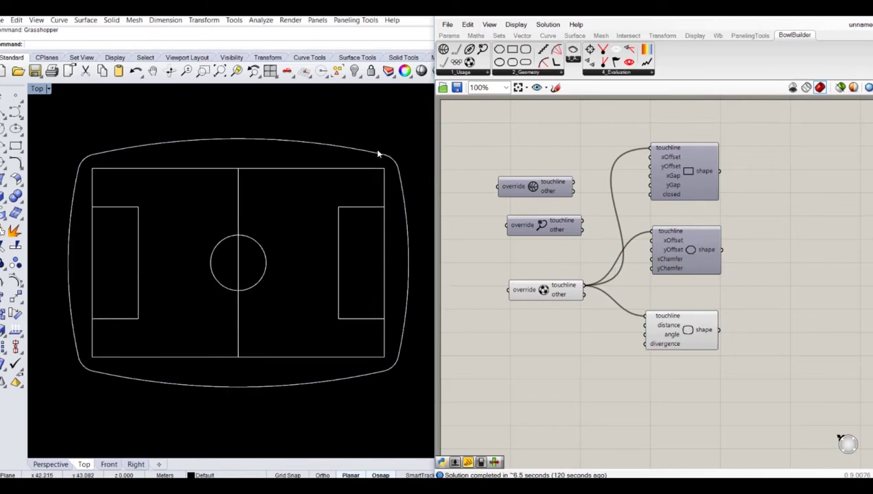
Add the BowlBuilder arc info component beside the Soap Outline and connect the Soap Outline's shape to its outline input.
right_click_drag(743, 280, 724, 275)
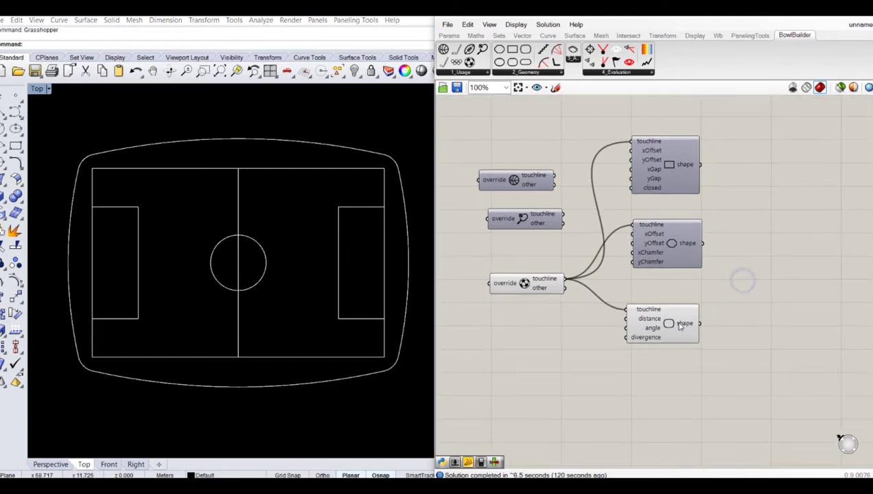
left_click_drag(676, 323, 676, 319)
left_click(730, 289)
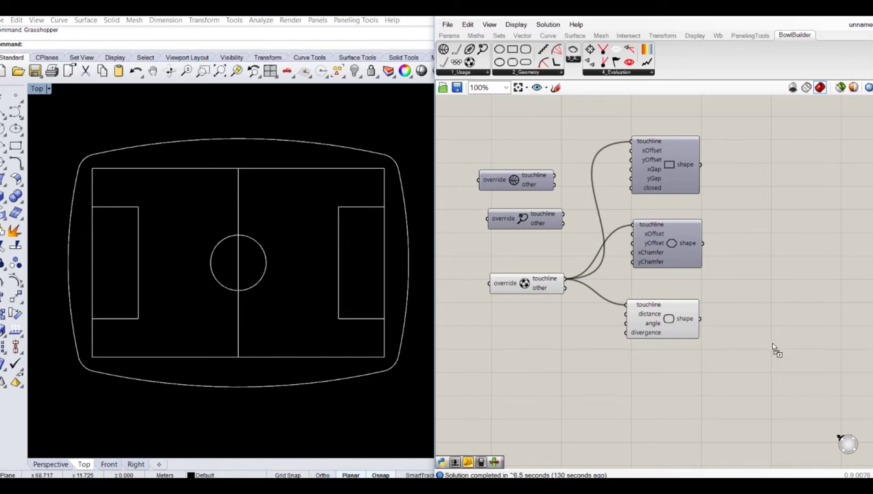
left_click_drag(777, 355, 752, 331)
left_click(740, 268)
left_click_drag(700, 318, 770, 328)
scroll(259, 238, "down", 5)
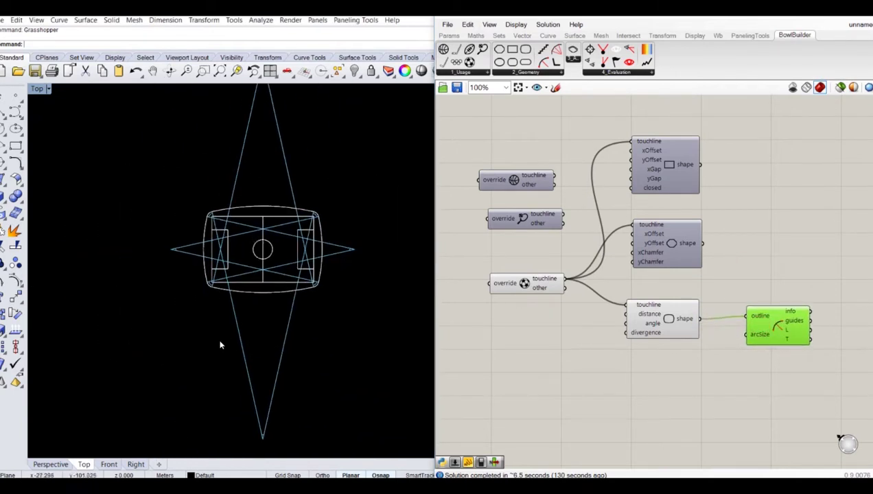
scroll(234, 237, "down", 4)
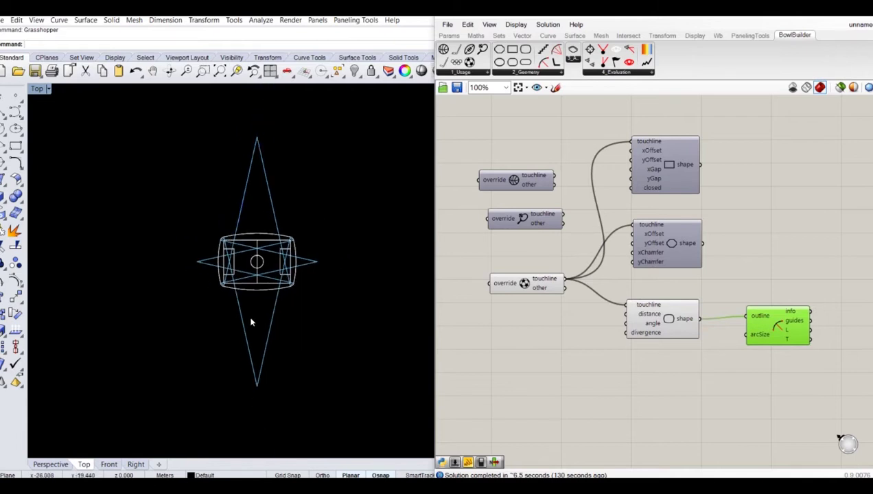
scroll(243, 244, "up", 3)
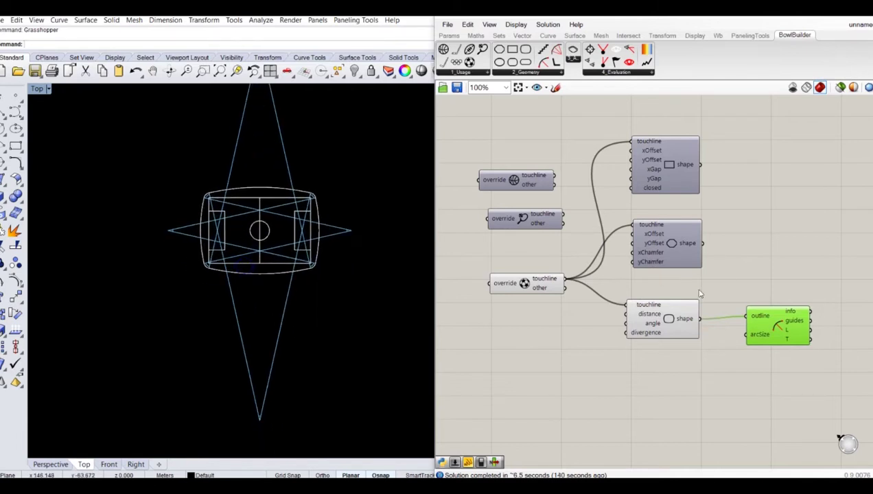
Add a panel wired to the arc component's info output and widen it so the arc radii and angles are readable.
right_click_drag(840, 309, 774, 298)
double_click(770, 268)
type("//")
key("Return")
left_click_drag(762, 261, 797, 273)
left_click_drag(747, 302, 769, 280)
right_click_drag(800, 291, 714, 291)
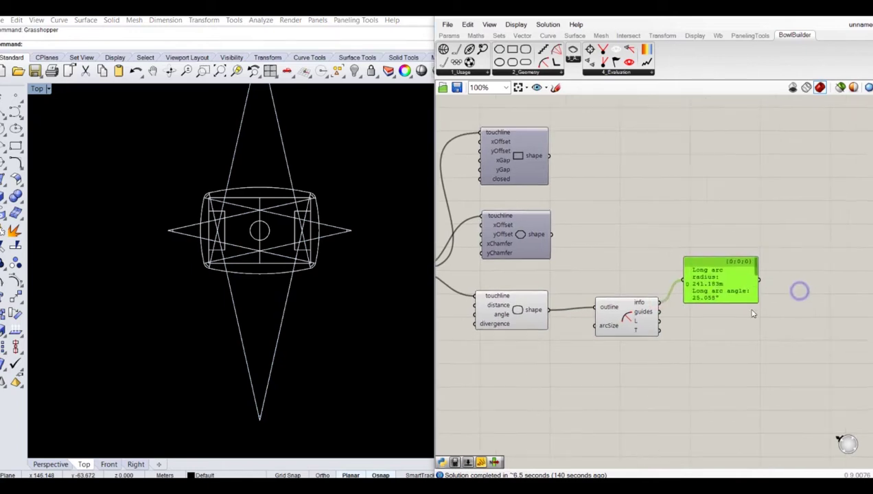
left_click_drag(756, 302, 817, 304)
scroll(816, 303, "up", 1)
left_click_drag(715, 288, 706, 272)
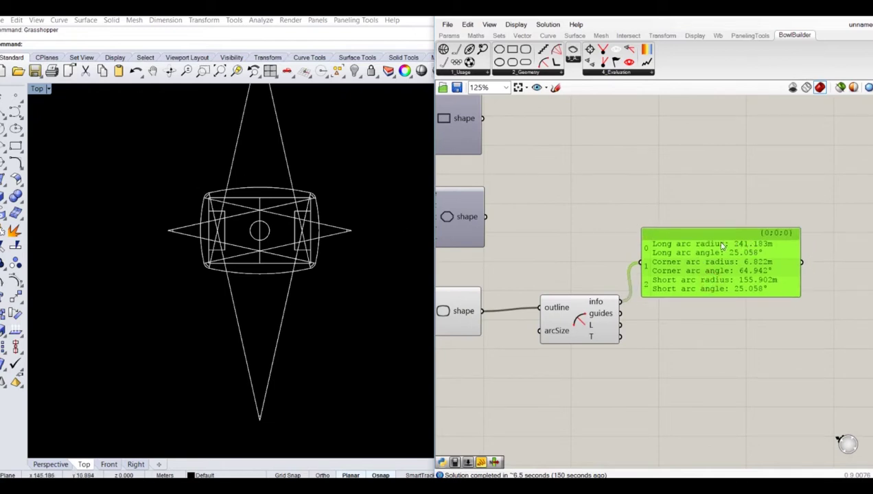
Add a Text Tag 3D component and connect the arc component's L and T outputs to its L and T inputs.
double_click(674, 345)
type("text tag")
key("Return")
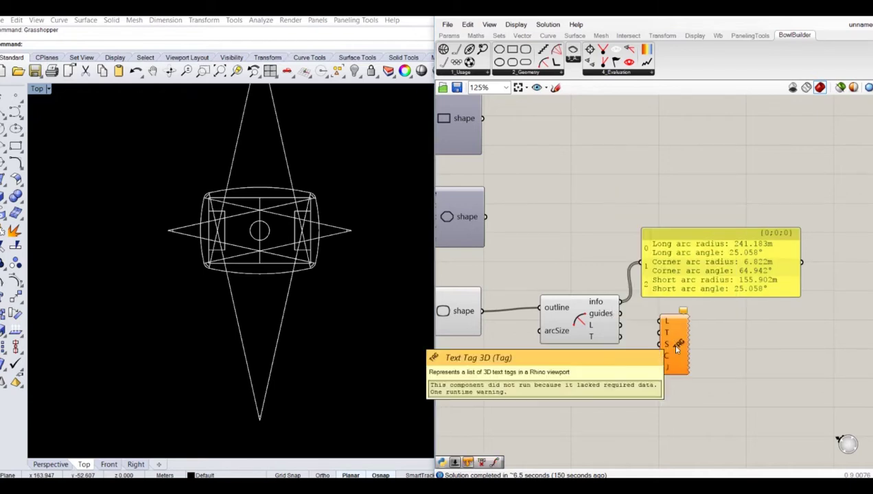
scroll(670, 346, "up", 3)
left_click_drag(626, 303, 662, 296)
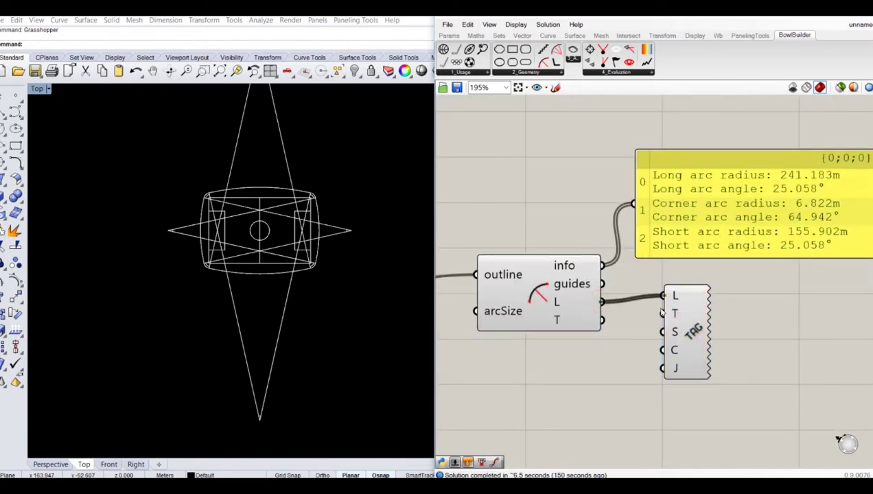
left_click_drag(602, 320, 663, 314)
left_click_drag(680, 369, 686, 349)
right_click(649, 386)
left_click(683, 369)
Check the radius and angle labels on the arcs and turn off the preview of the arc info and Text Tag 3D components.
left_click_drag(732, 286, 458, 383)
right_click_drag(371, 234, 329, 245)
scroll(324, 240, "up", 10)
scroll(252, 264, "up", 6)
scroll(256, 250, "down", 6)
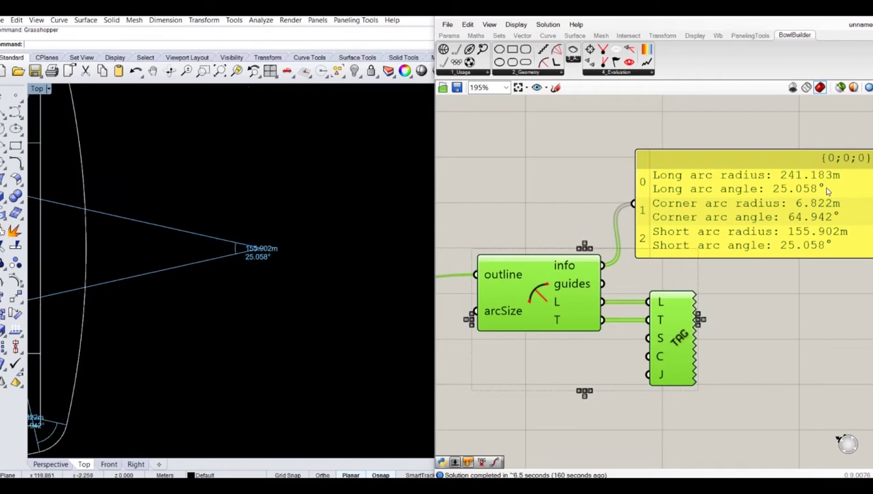
scroll(828, 194, "down", 2)
scroll(218, 228, "down", 6)
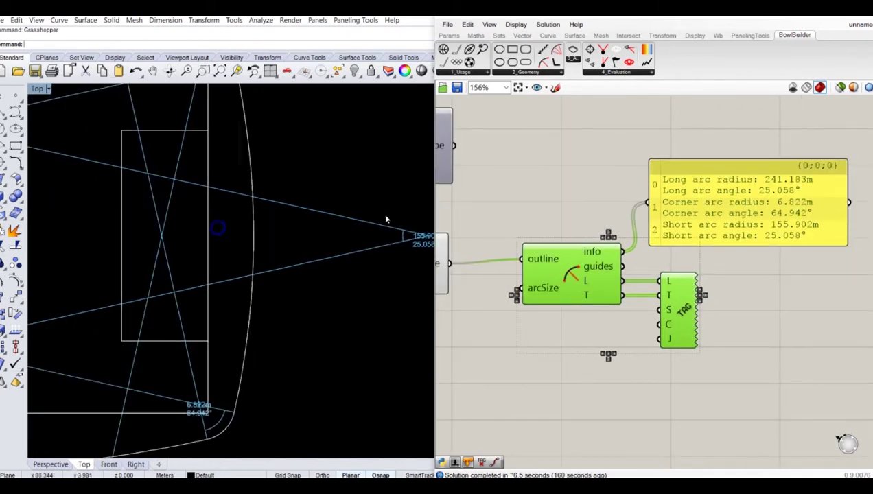
right_click_drag(812, 304, 765, 321)
middle_click(755, 311)
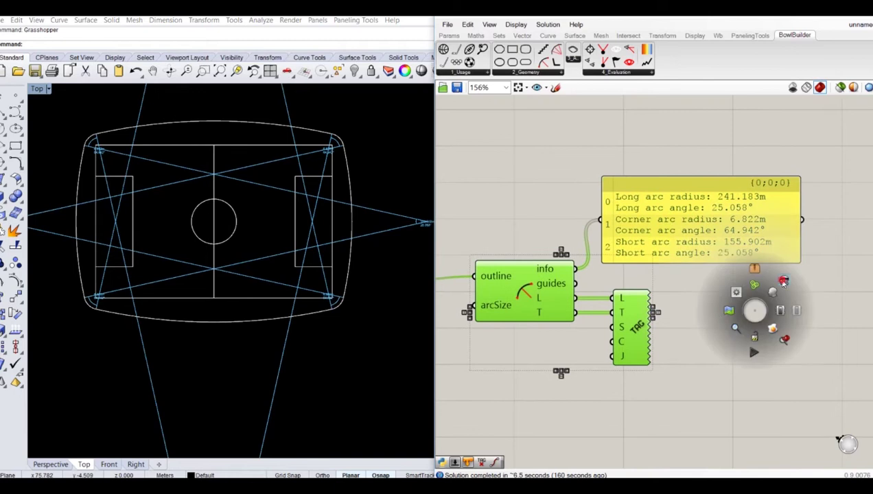
left_click(784, 282)
scroll(809, 234, "down", 2)
left_click(616, 336)
Add the BowlBuilder outline segmentation component below the arc component and connect the Soap Outline's shape to its shape input.
scroll(166, 167, "up", 3)
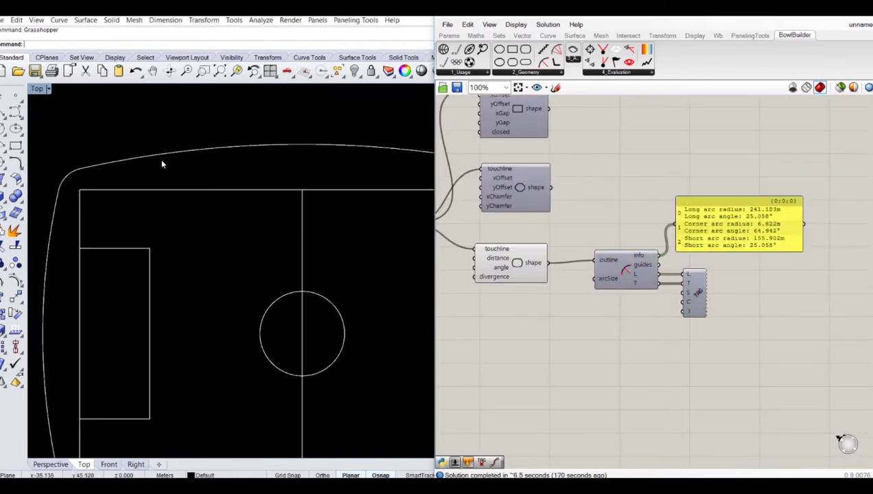
scroll(234, 149, "up", 4)
scroll(221, 155, "down", 4)
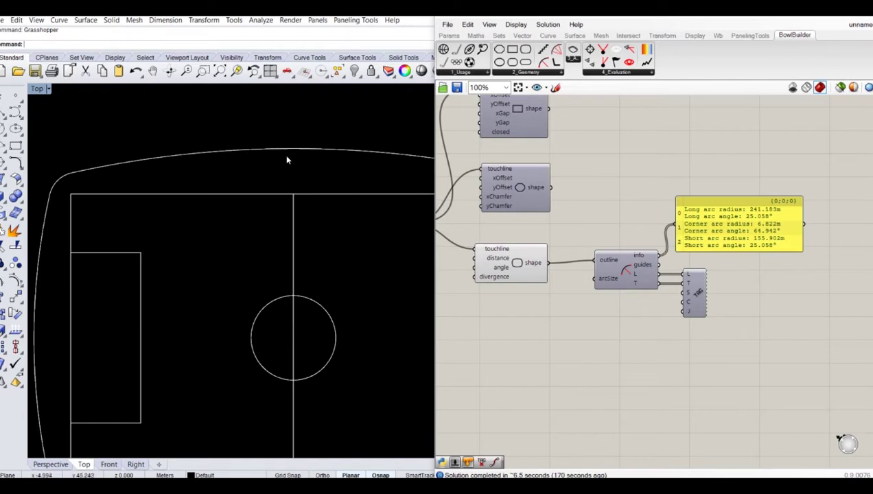
scroll(153, 141, "down", 2)
scroll(150, 156, "up", 2)
scroll(234, 149, "up", 3)
scroll(221, 155, "down", 4)
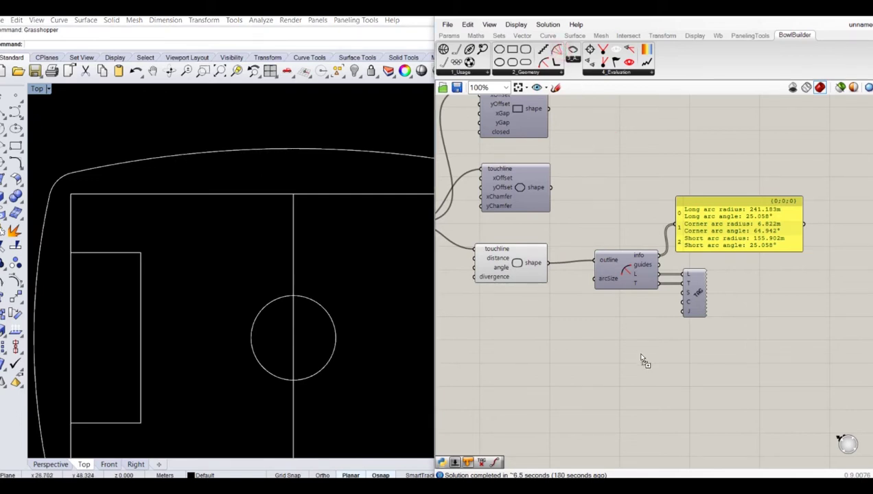
left_click_drag(655, 368, 652, 366)
left_click(578, 318)
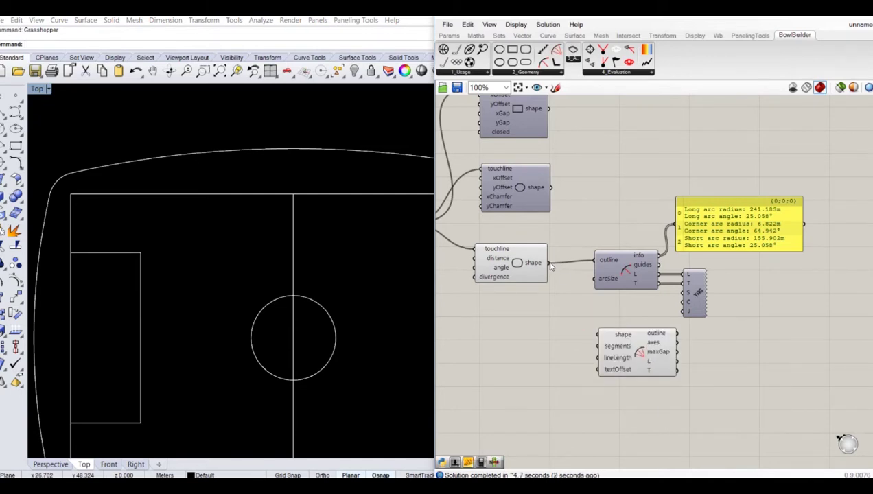
left_click_drag(548, 263, 645, 343)
Turn off the preview of the Soap Outline component.
left_click(517, 255)
middle_click(518, 241)
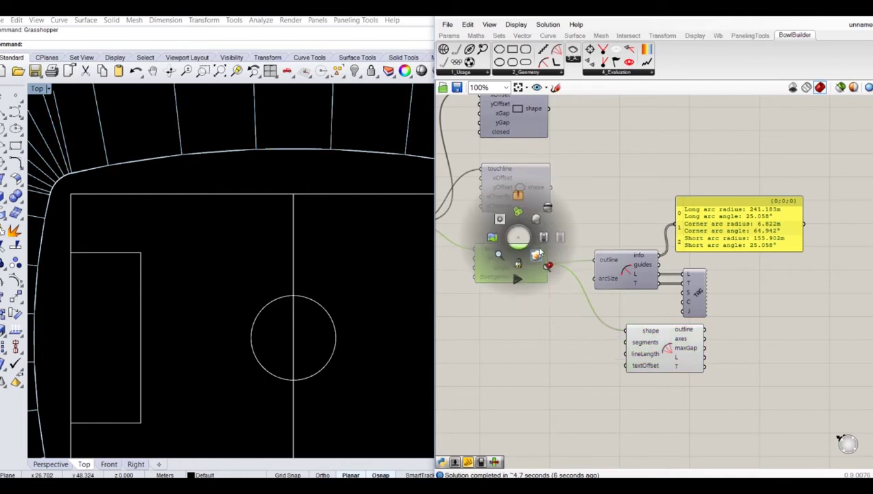
left_click(546, 207)
left_click(553, 331)
Create three number sliders with the value 5 and connect them all to the segmentation component's segments input.
right_click_drag(557, 339, 600, 313)
double_click(577, 332)
type("55")
key("Return")
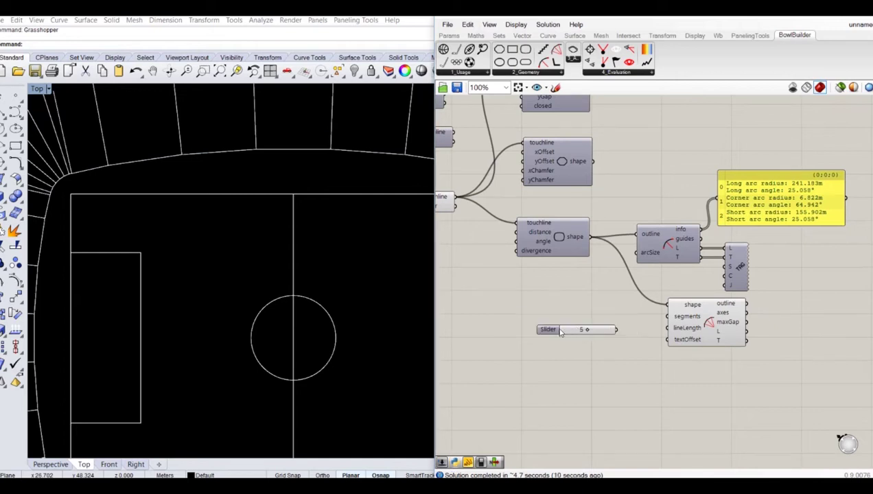
left_click_drag(555, 331, 556, 363, "alt")
left_click(562, 297)
left_click_drag(667, 317, 608, 344)
left_click(615, 295)
left_click(624, 297)
left_click_drag(694, 320, 691, 330)
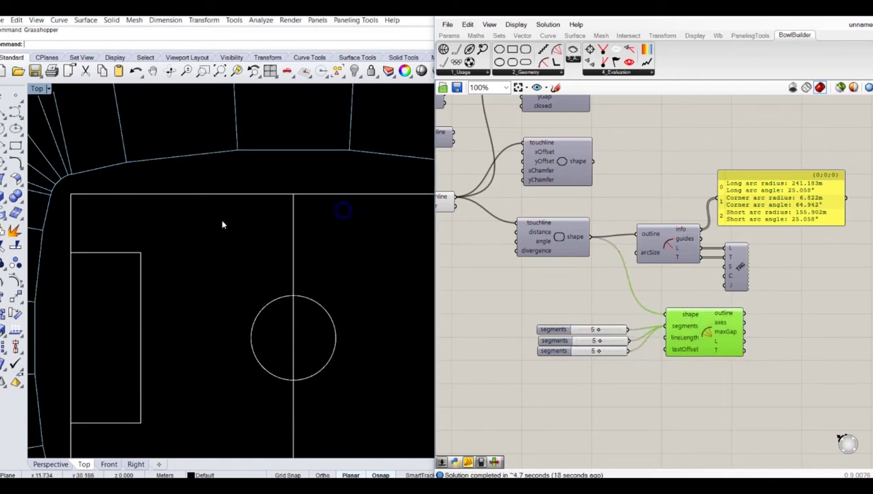
scroll(157, 198, "down", 5)
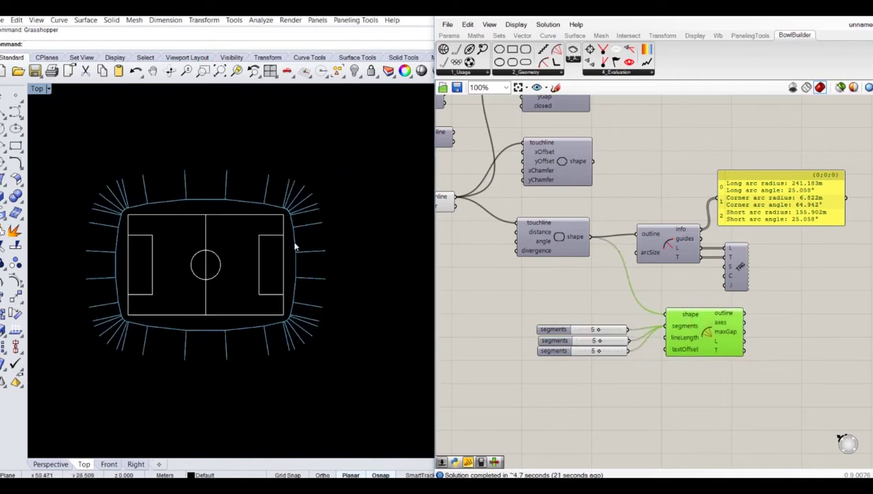
left_click(602, 311)
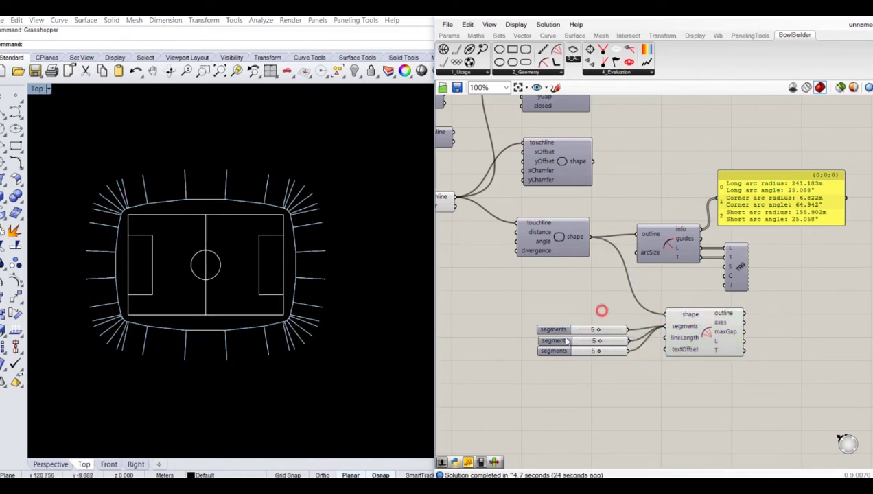
Set the first segments slider to 9 and the third to 7, and reposition the three sliders together.
scroll(562, 341, "up", 4)
left_click_drag(646, 318, 673, 318)
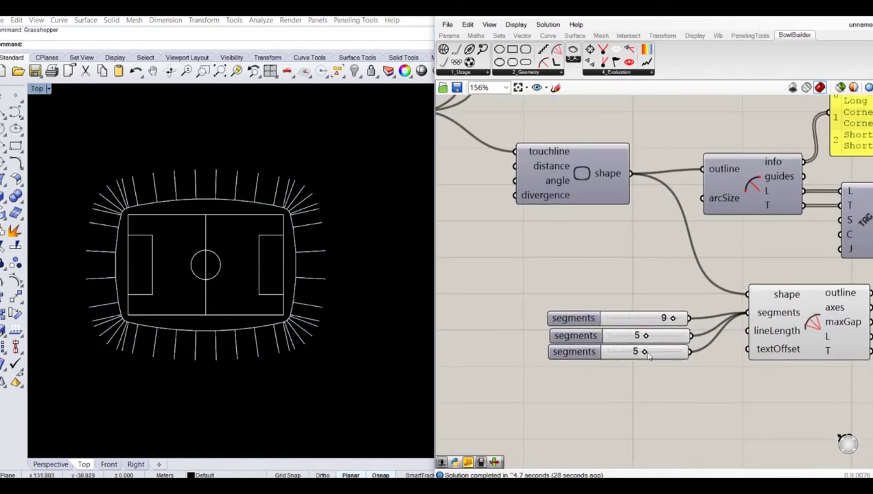
left_click_drag(645, 352, 659, 353)
left_click_drag(686, 272, 603, 361)
left_click_drag(577, 317, 591, 301)
left_click(591, 266)
Duplicate the Text Tag 3D component beside the segmentation component and feed it from that component's L and T outputs.
right_click_drag(778, 298, 679, 281)
left_click_drag(733, 296, 720, 295)
left_click(773, 198)
left_click_drag(795, 260, 820, 327, "alt")
left_click_drag(829, 238, 795, 294)
left_click_drag(759, 320, 803, 329)
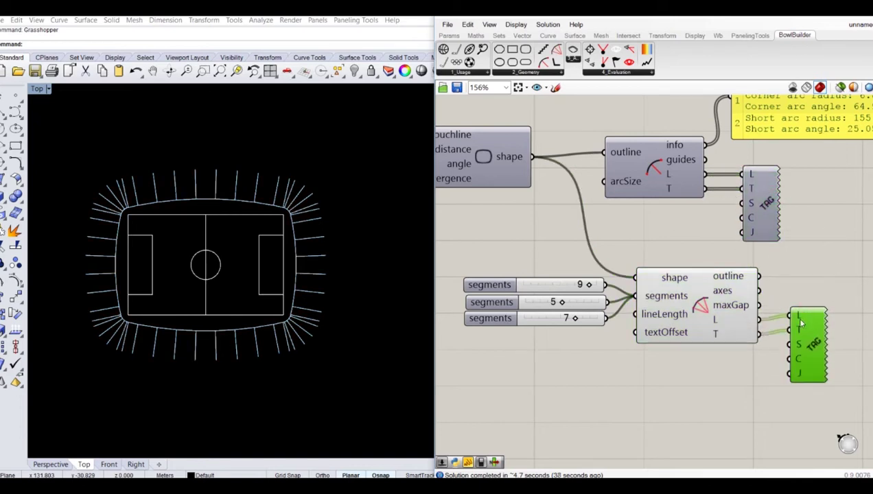
left_click(815, 241)
Examine the numbered axes and the segmented outline, especially how the segments meet around the field's corner.
scroll(284, 177, "up", 3)
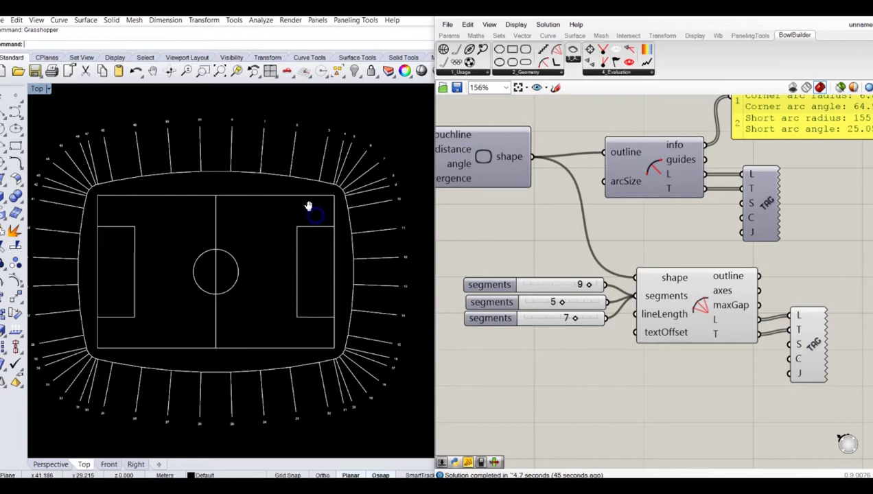
left_click(702, 305)
left_click(590, 244)
right_click_drag(275, 185, 288, 185)
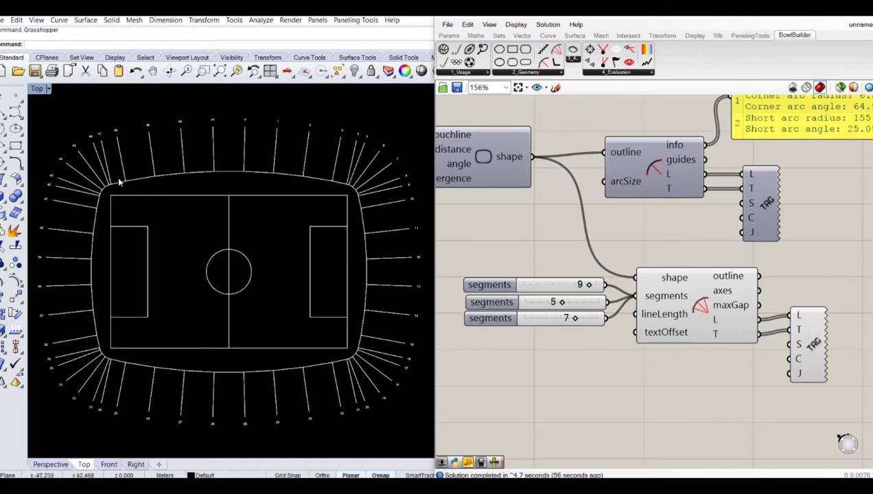
scroll(145, 180, "up", 3)
scroll(118, 161, "down", 5)
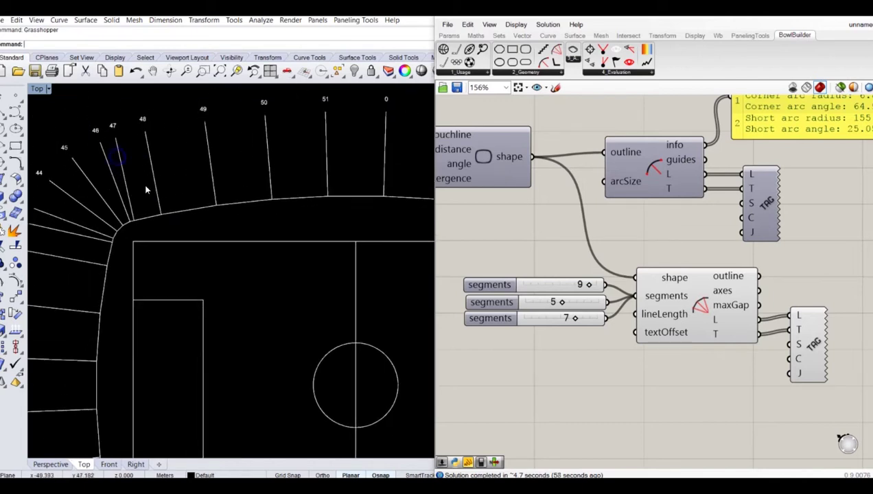
scroll(181, 154, "up", 2)
scroll(200, 201, "up", 3)
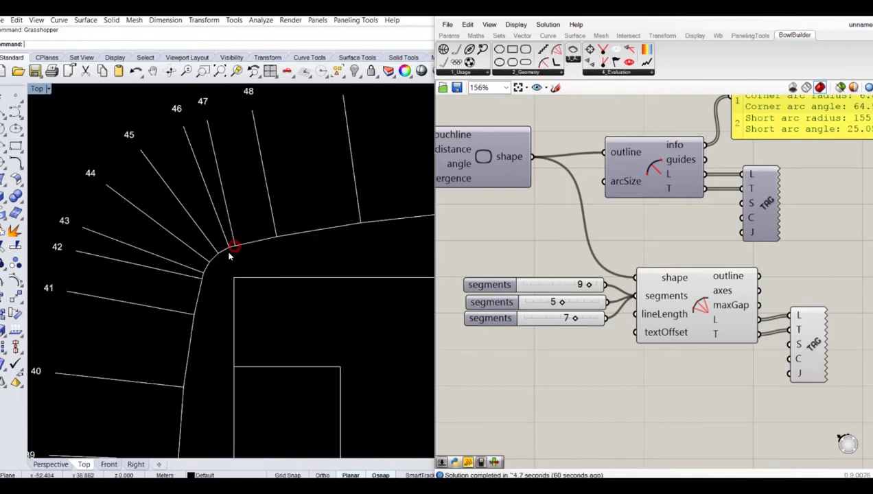
left_click(168, 237)
left_click(186, 187)
scroll(182, 219, "down", 3)
right_click_drag(284, 233, 273, 227)
Add a panel beside the segmentation component, connect it to the maxGap output, and inspect the gap at the outline's corner.
double_click(795, 283)
type("//")
key("Return")
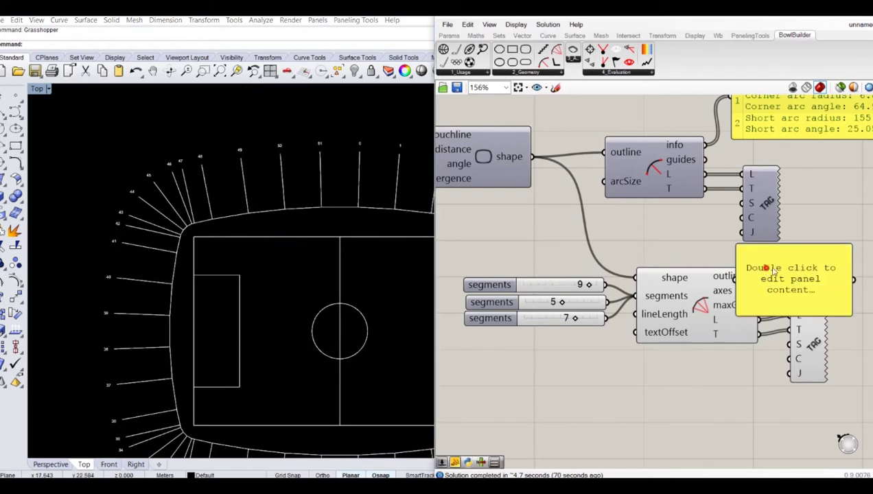
left_click_drag(804, 272, 854, 272)
left_click_drag(759, 305, 783, 279)
right_click_drag(806, 285, 774, 287)
right_click_drag(242, 237, 307, 251)
scroll(244, 239, "up", 10)
scroll(248, 242, "up", 6)
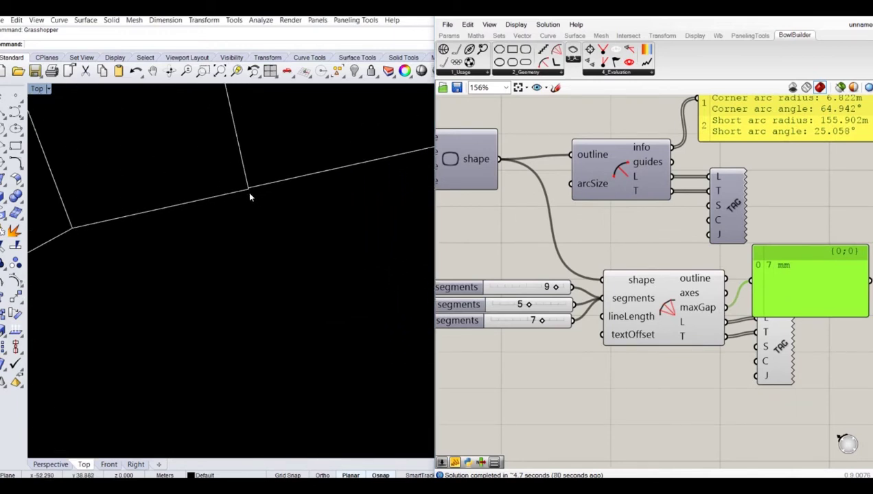
scroll(247, 192, "down", 5)
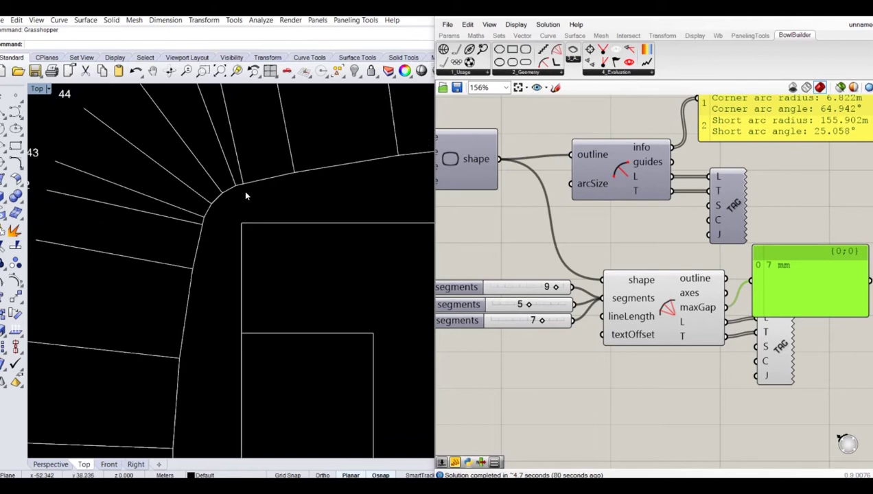
Shrink the maxGap panel and rearrange it and the neighbouring Text Tag 3D component so they no longer overlap.
scroll(167, 186, "down", 5)
scroll(206, 196, "down", 2)
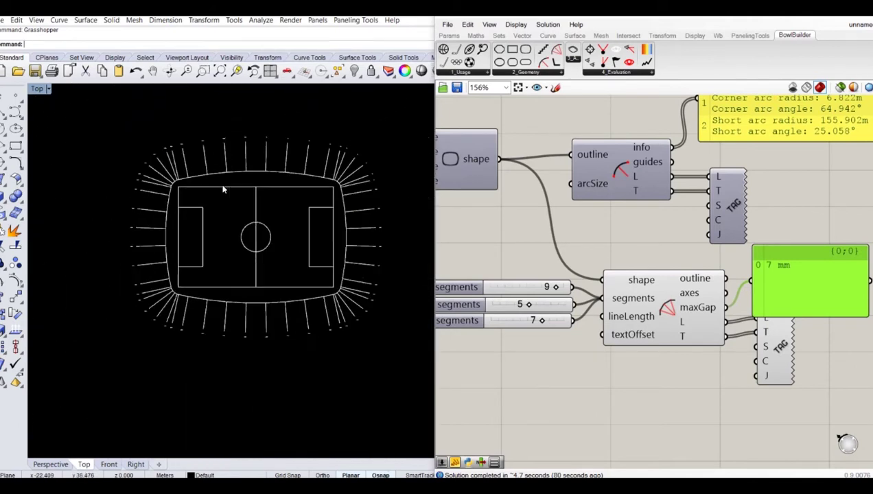
scroll(239, 194, "up", 4)
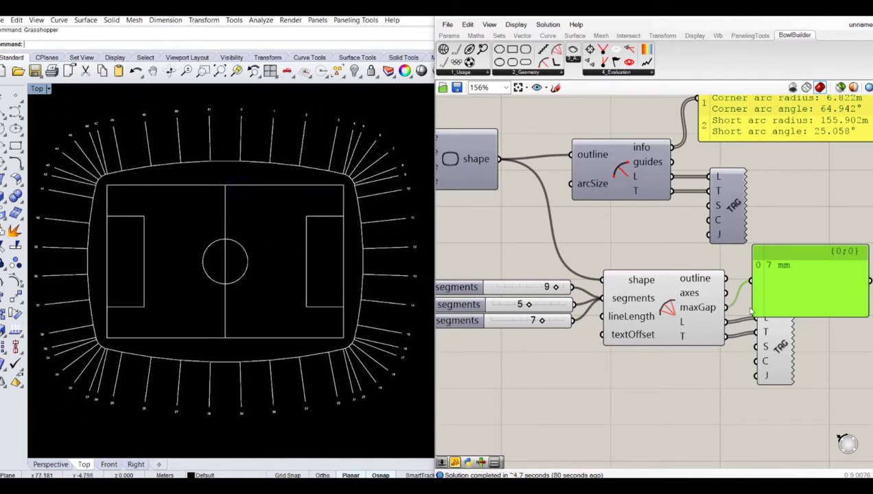
left_click(640, 254)
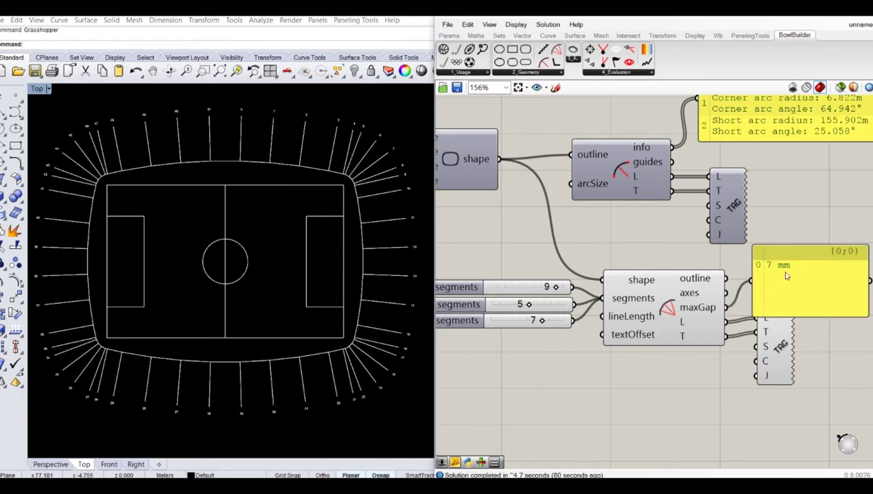
left_click_drag(866, 313, 833, 282)
left_click_drag(772, 269, 773, 281)
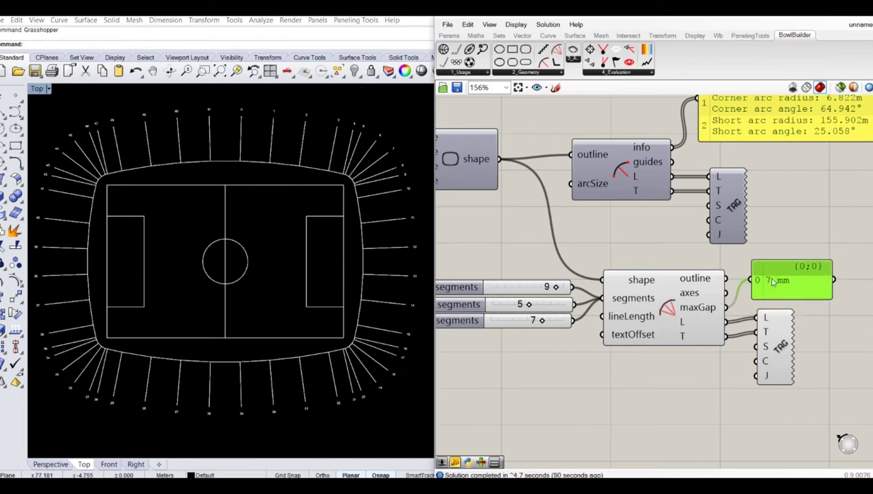
left_click(822, 328)
left_click_drag(767, 329, 765, 333)
left_click(813, 337)
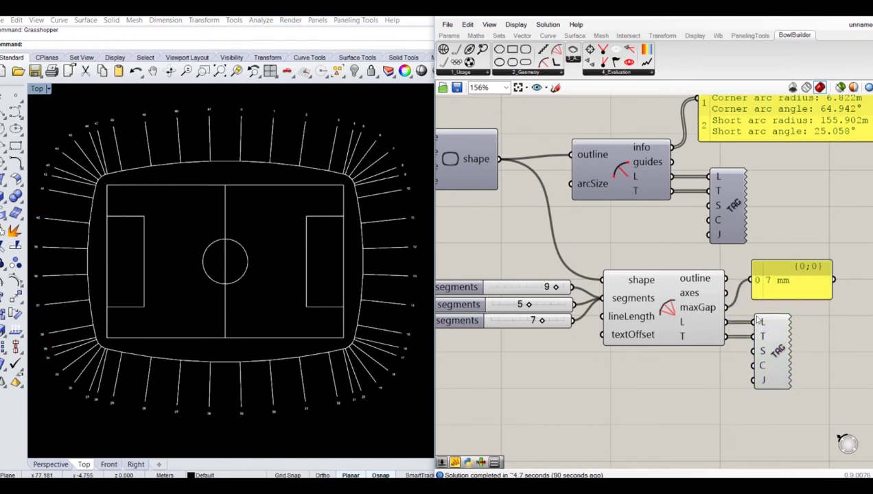
Place the BowlBuilder section component on free canvas beyond the segmentation component and show the section in the Front view.
scroll(672, 189, "down", 3)
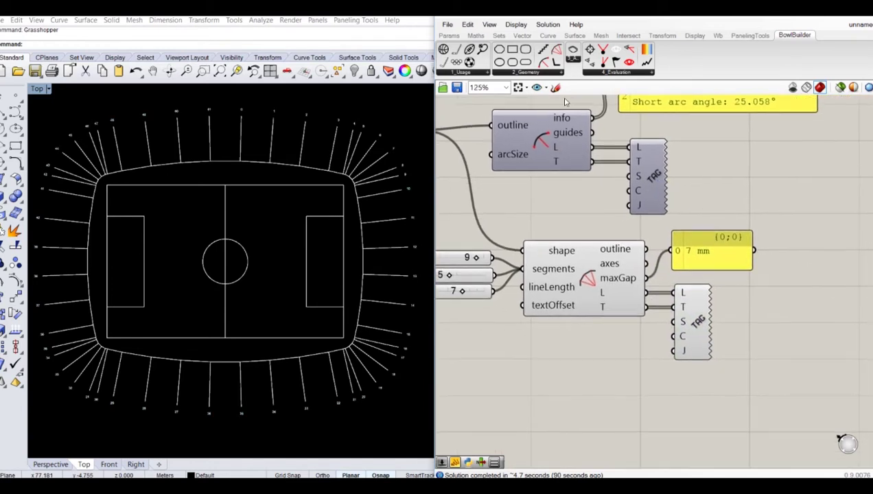
left_click_drag(742, 264, 801, 305)
left_click(692, 306)
left_click(214, 266)
type("ff")
key("Return")
scroll(214, 266, "up", 10)
right_click_drag(278, 224, 218, 240)
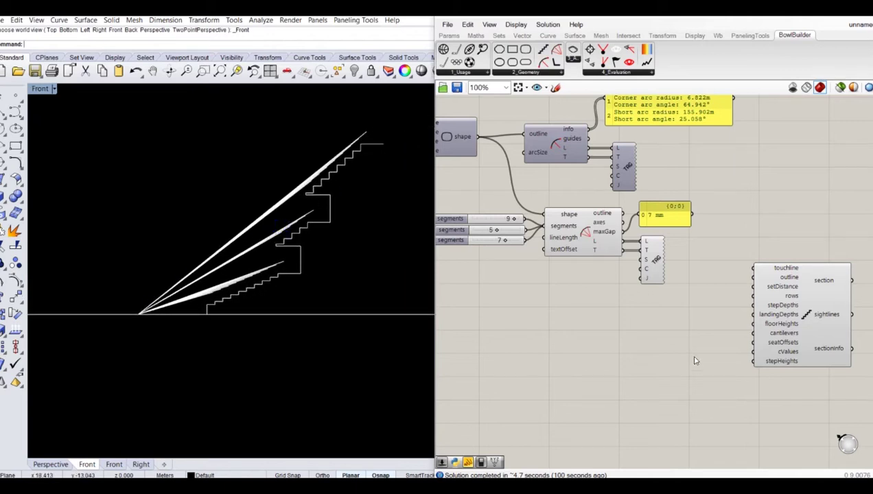
Connect the soccer field's touchline and the segmentation component's outline to the section component's touchline and outline inputs.
left_click_drag(814, 296, 809, 335)
scroll(808, 335, "down", 5)
left_click_drag(748, 309, 709, 254)
scroll(622, 260, "up", 4)
scroll(714, 265, "down", 3)
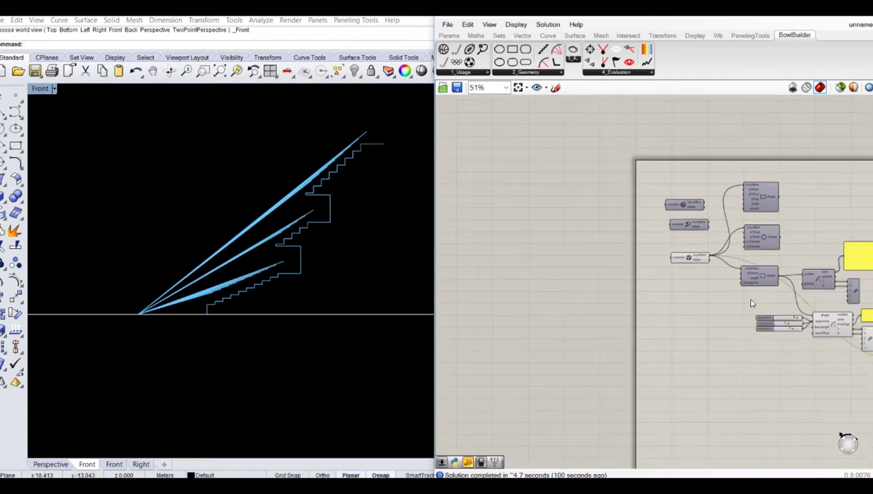
scroll(711, 284, "up", 5)
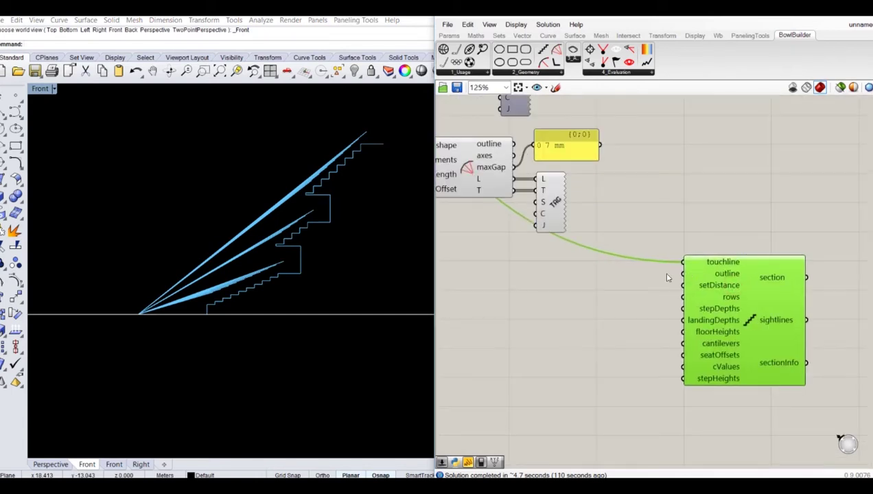
right_click_drag(601, 273, 661, 278)
left_click_drag(747, 281, 574, 149)
Add a number slider, connect it to the section component's setDistance input, and set it to 5.19.
double_click(587, 300)
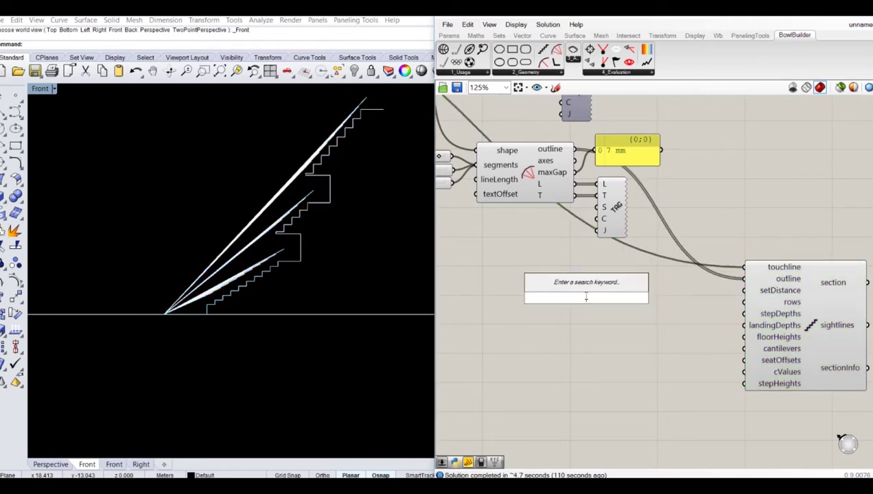
type("Number Slider")
left_click(631, 334)
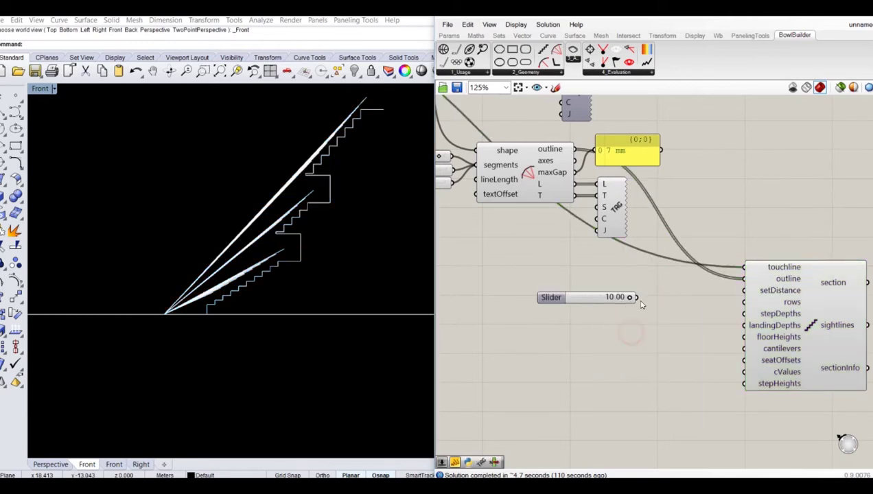
mouse_move(636, 297)
left_mouse_down()
mouse_move(729, 297)
mouse_move(624, 291)
left_mouse_up()
left_click(635, 321)
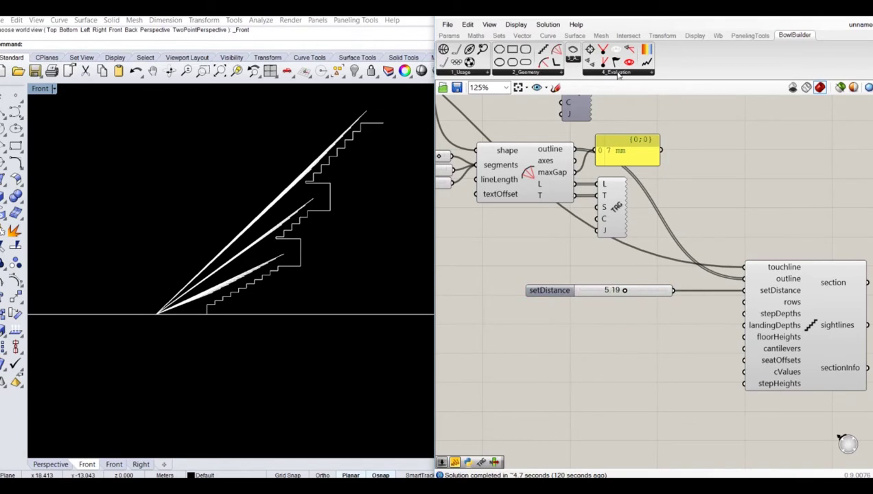
Add a gene pool below the setDistance slider and configure it with 3 genes, 0 decimals and a maximum of 50.
left_click(449, 36)
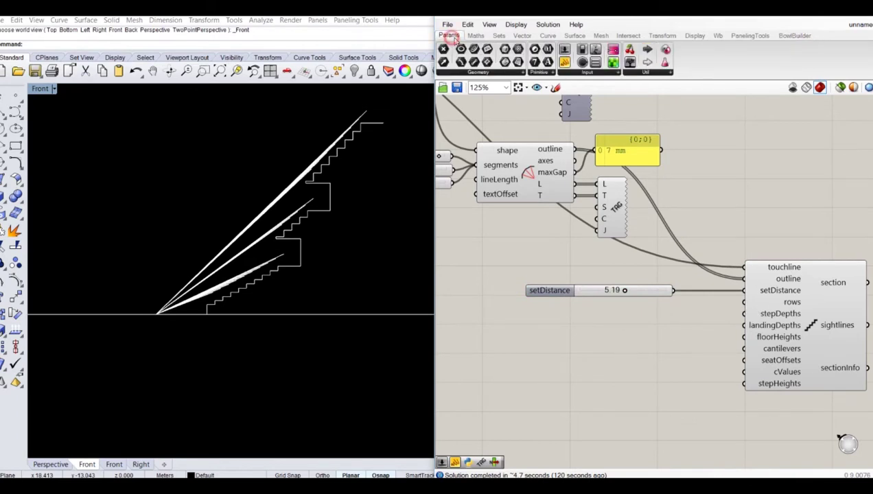
left_click_drag(660, 63, 647, 348)
double_click(667, 333)
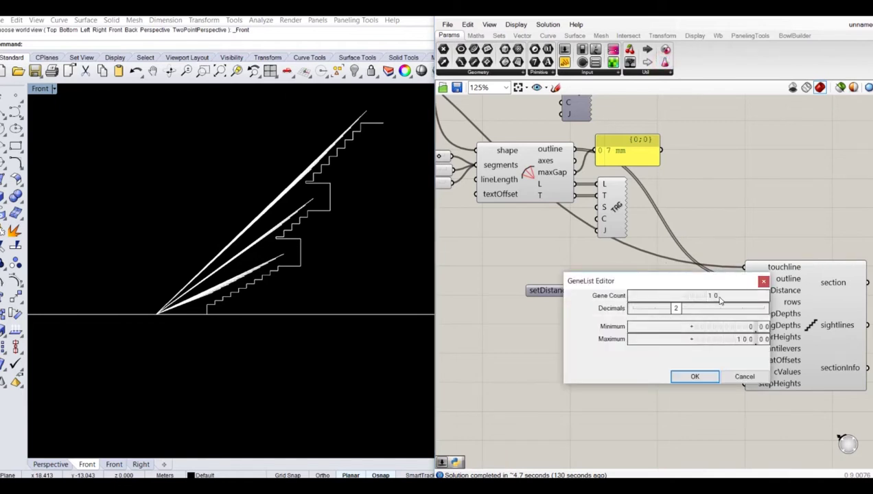
double_click(714, 295)
type("3")
key("Return")
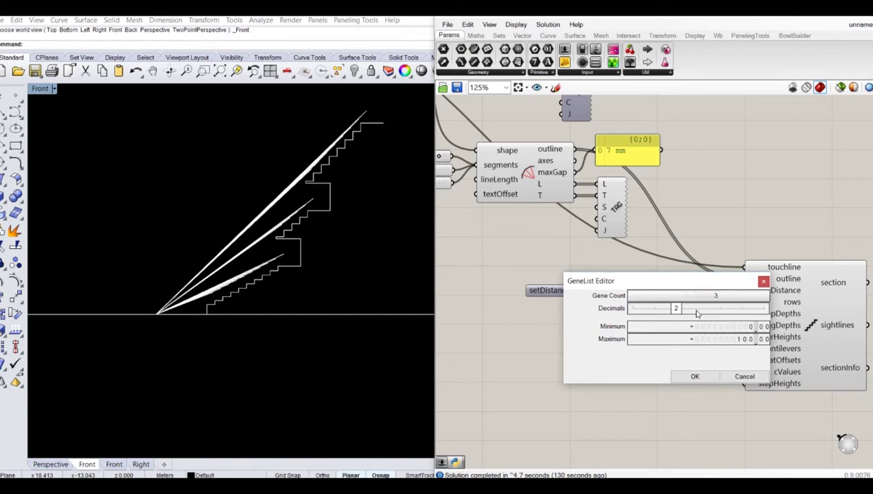
left_click(676, 308)
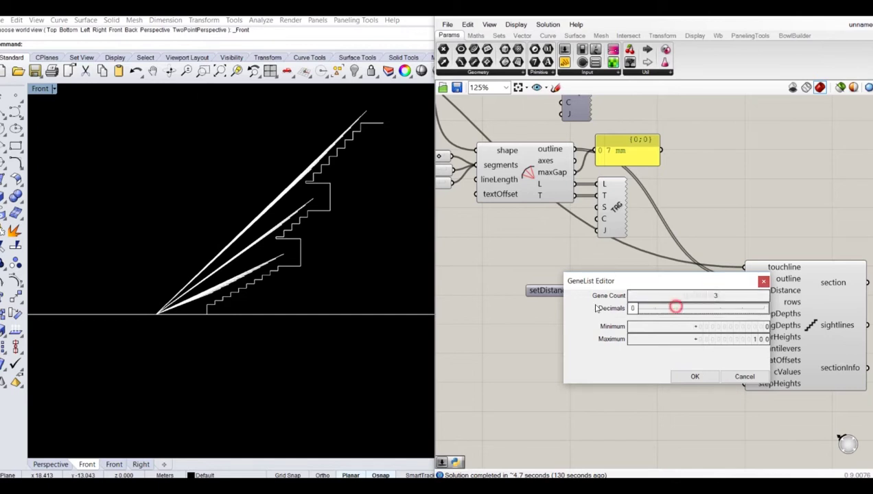
double_click(749, 340)
type("50")
key("Return")
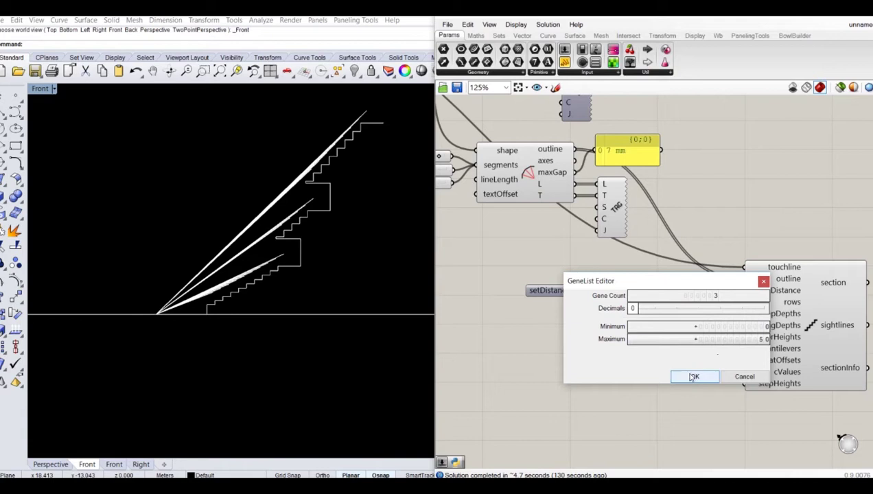
left_click(692, 377)
Connect the gene pool to the rows input, shrink it to fit, and set its values to 19, 8 and 19.
left_click_drag(699, 333, 744, 302)
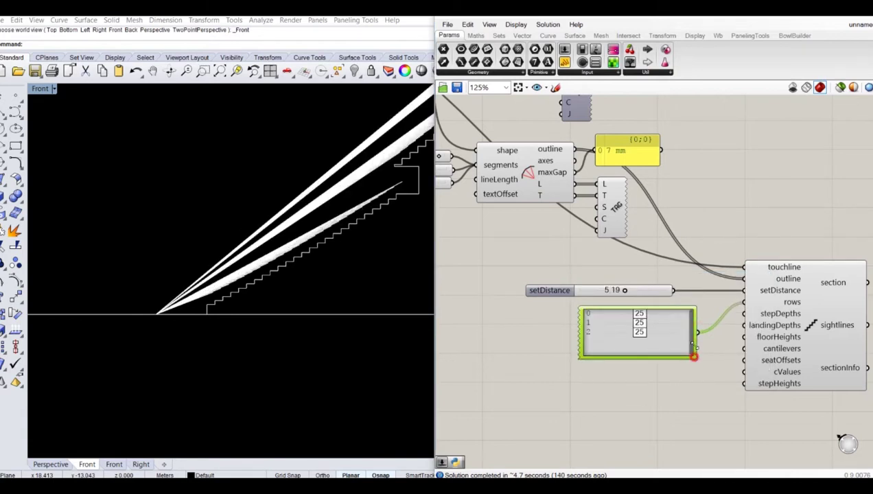
left_click_drag(694, 356, 698, 343)
mouse_move(607, 321)
left_mouse_down()
mouse_move(594, 323)
mouse_move(625, 318)
mouse_move(596, 318)
mouse_move(617, 334)
left_mouse_up()
right_click_drag(677, 342, 695, 336)
Make two copies of the rows gene pool and stack them below the original.
left_click_drag(683, 322, 676, 396, "alt")
left_click(722, 399)
right_click_drag(679, 370, 701, 354)
scroll(181, 270, "up", 3)
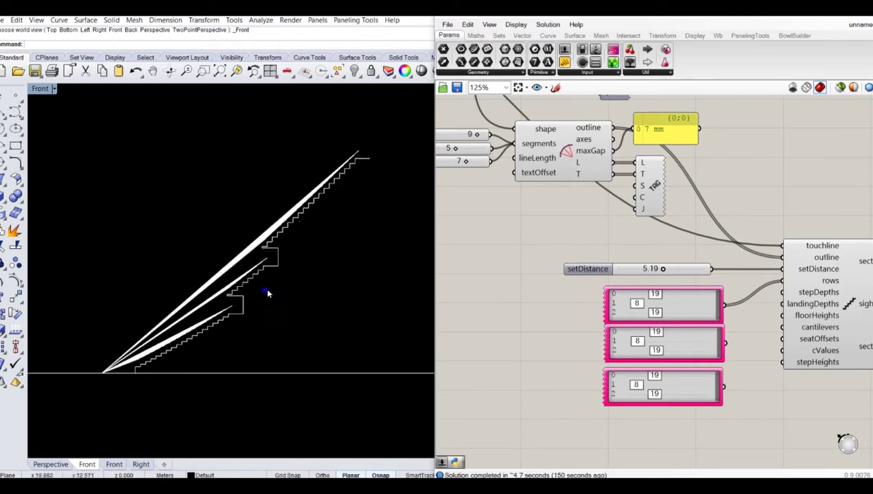
Configure the second gene pool with a maximum of 0.20 and 2 decimals.
right_click_drag(269, 287, 282, 273)
scroll(791, 380, "up", 2)
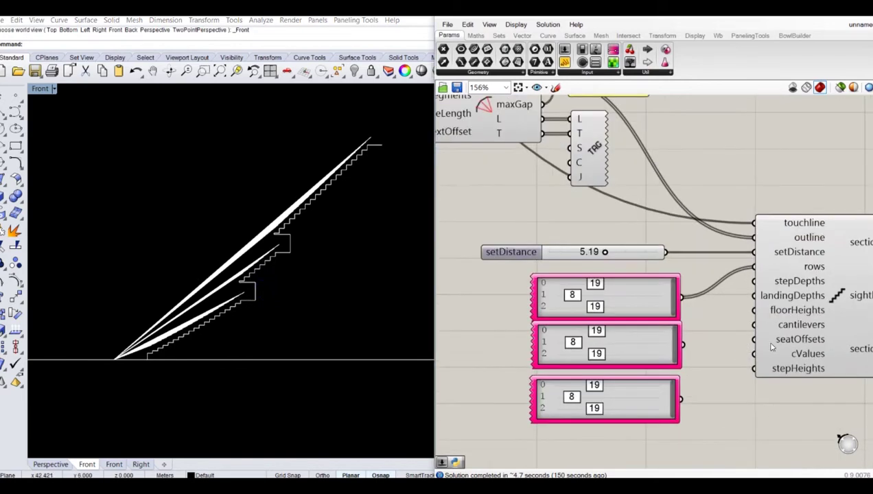
double_click(660, 341)
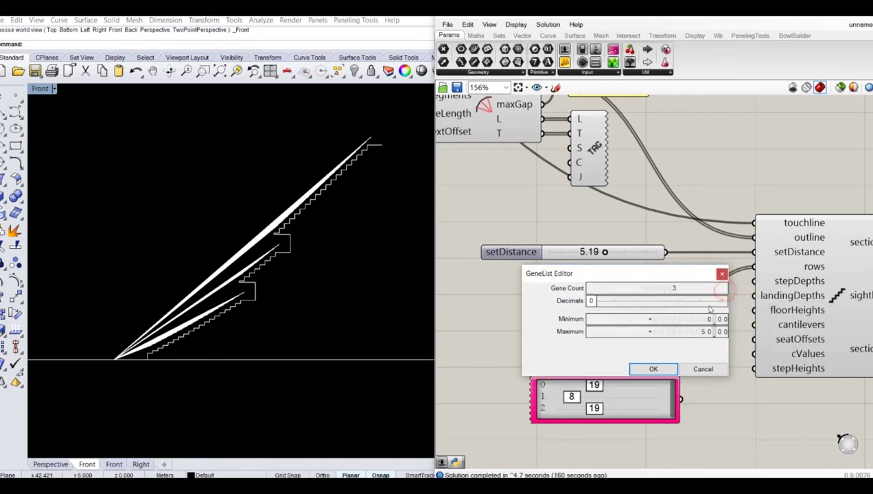
double_click(701, 328)
type("0.2")
key("Return")
left_click(663, 301)
double_click(664, 301)
type("2")
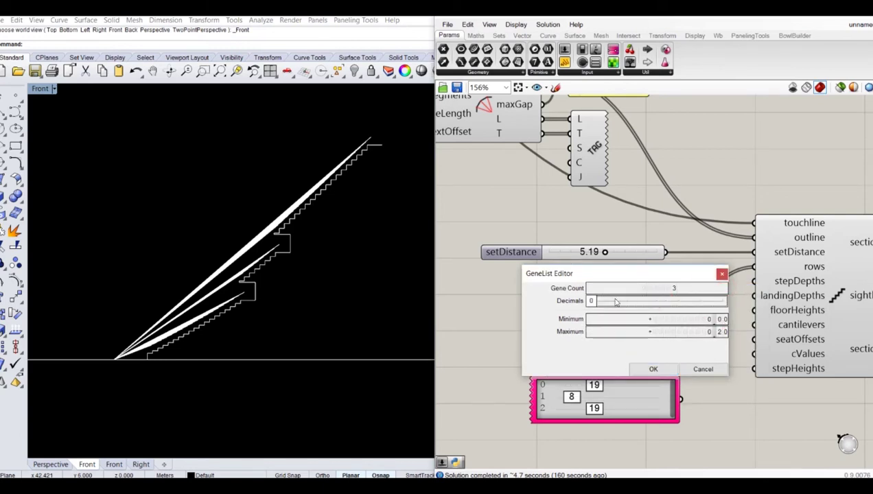
key("Return")
left_click(651, 371)
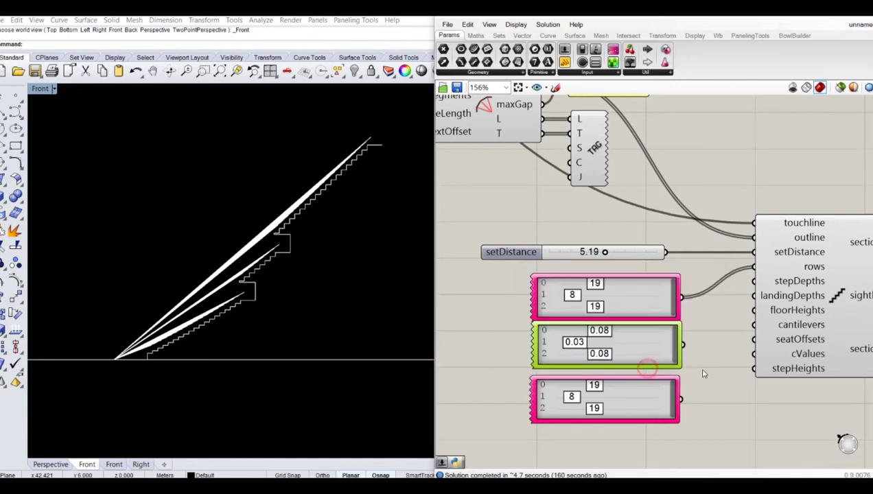
Space the two copied gene pools further apart and connect the second one to the cValues input.
left_click_drag(624, 402, 629, 422)
left_click(638, 351)
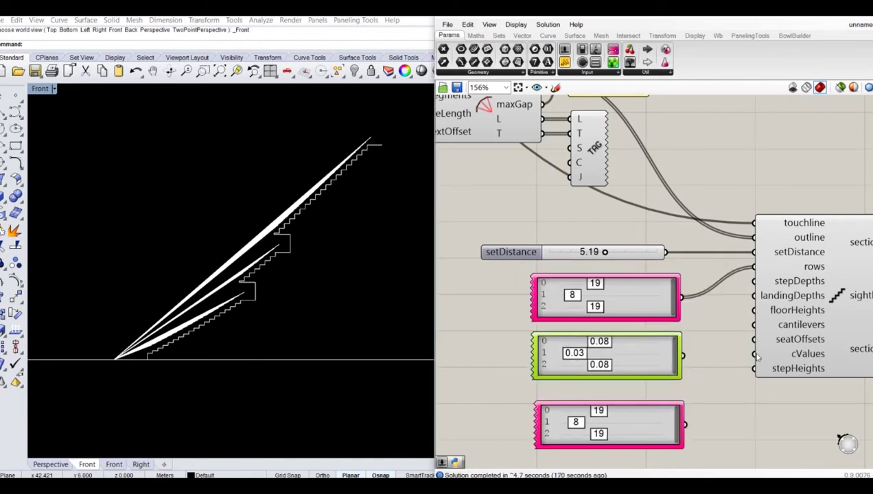
left_click_drag(754, 354, 682, 355)
left_click(722, 376)
Inspect the lower tier's sightlines, and set the C-values to 0.06 for the first and third tiers and 0.14 for the second.
scroll(302, 273, "up", 5)
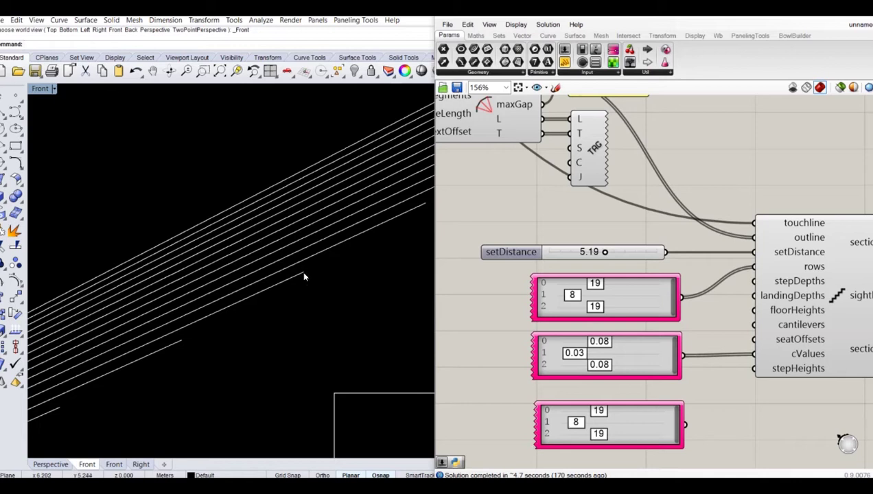
scroll(306, 270, "down", 2)
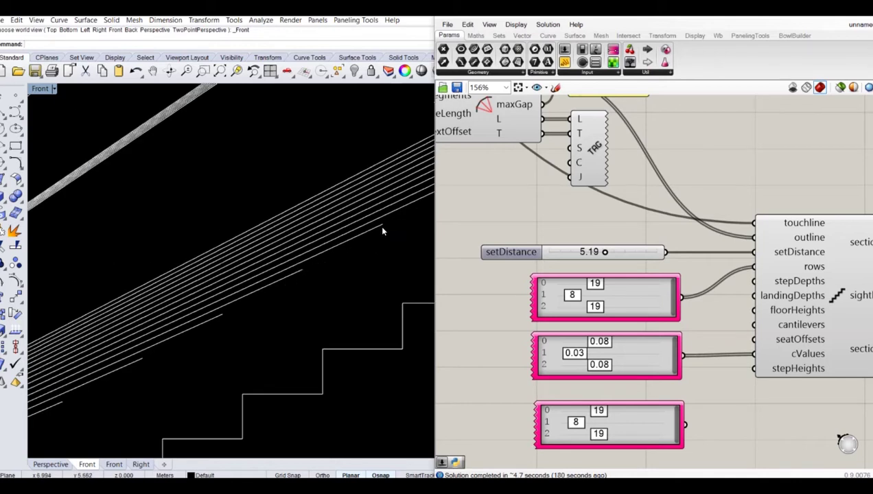
scroll(380, 228, "down", 2)
scroll(213, 328, "down", 4)
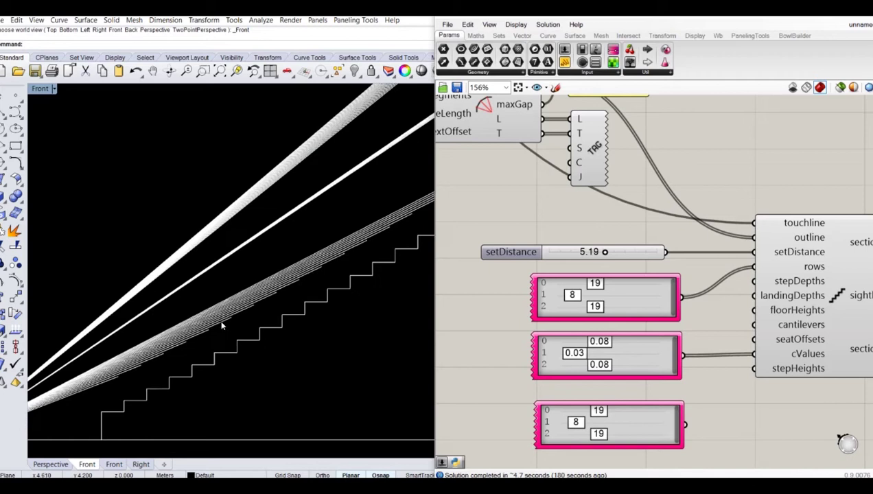
left_click(715, 374)
scroll(626, 352, "up", 3)
right_click_drag(627, 333, 631, 325)
left_click_drag(565, 321, 544, 322)
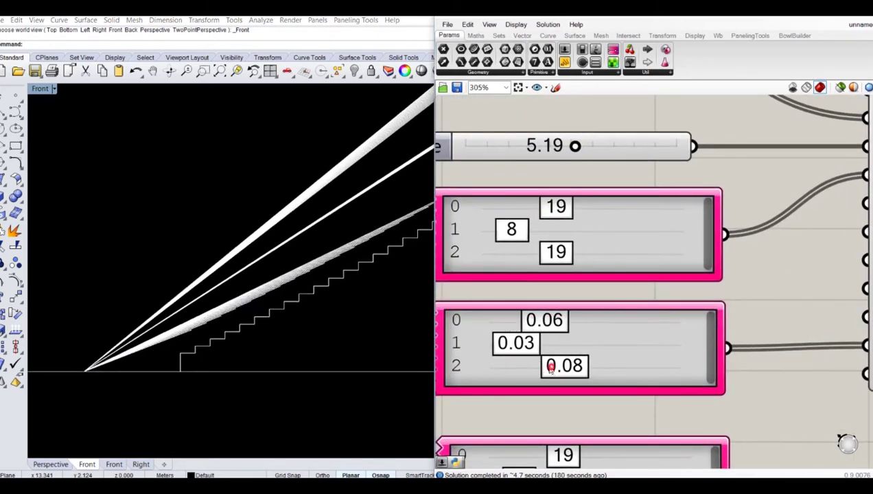
left_click_drag(550, 368, 549, 373)
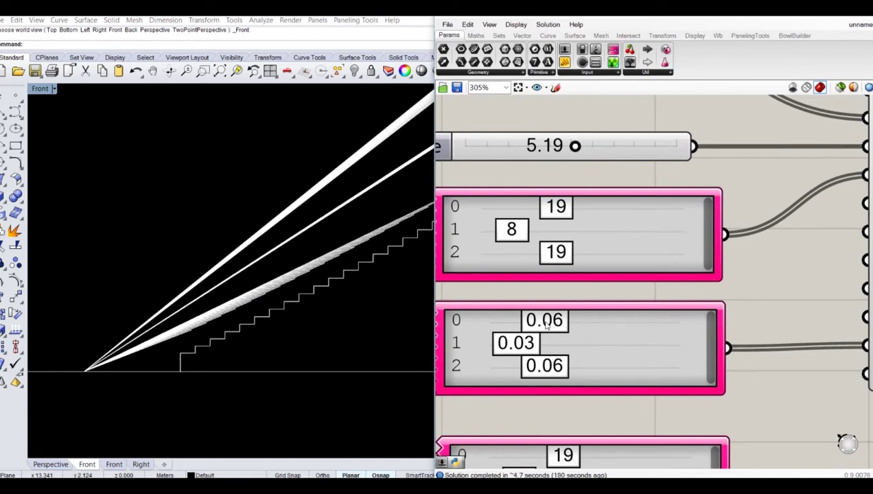
left_click_drag(516, 343, 629, 343)
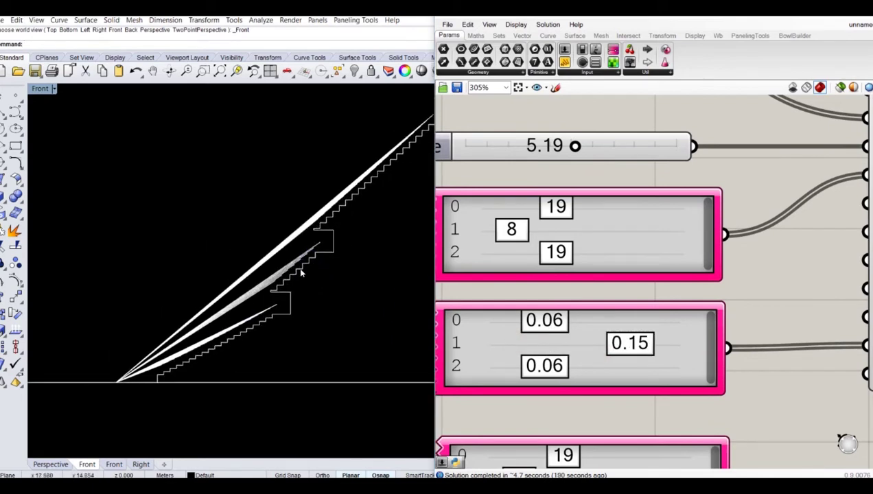
left_click_drag(629, 345, 626, 350)
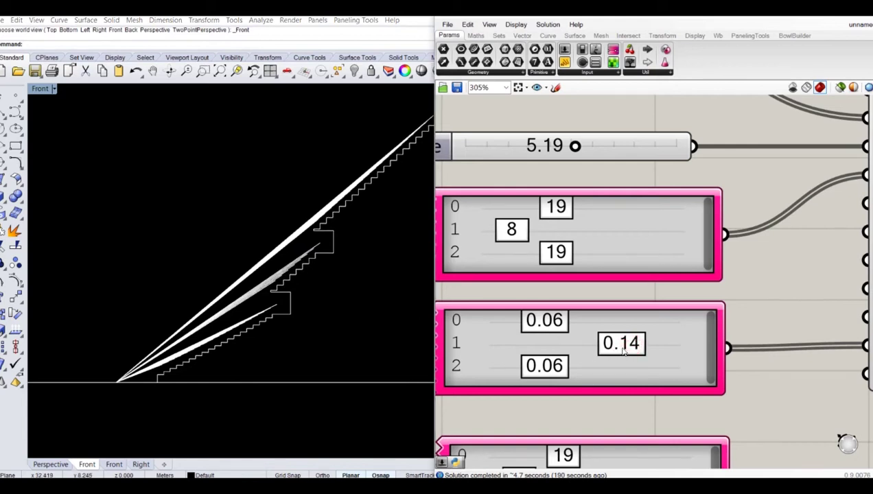
Check the middle tier's sightlines, and move the unconnected third gene pool up close below the cValues gene pool.
scroll(270, 297, "up", 5)
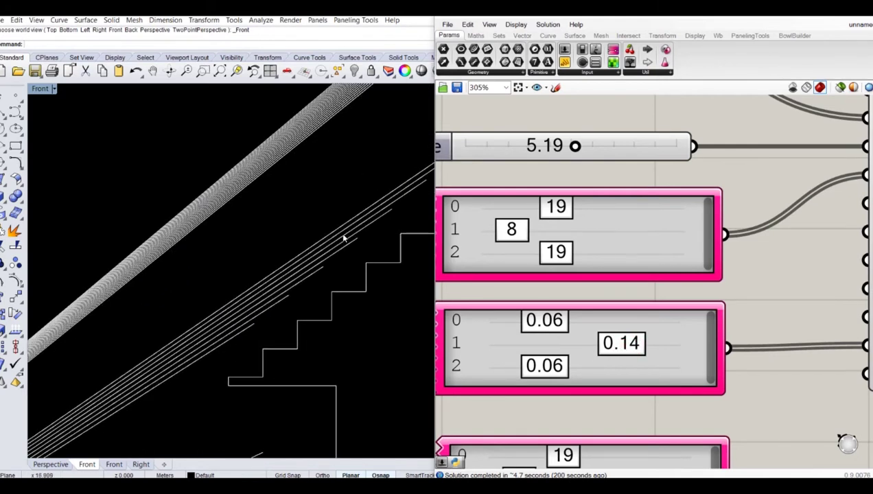
scroll(344, 239, "down", 2)
scroll(343, 238, "down", 3)
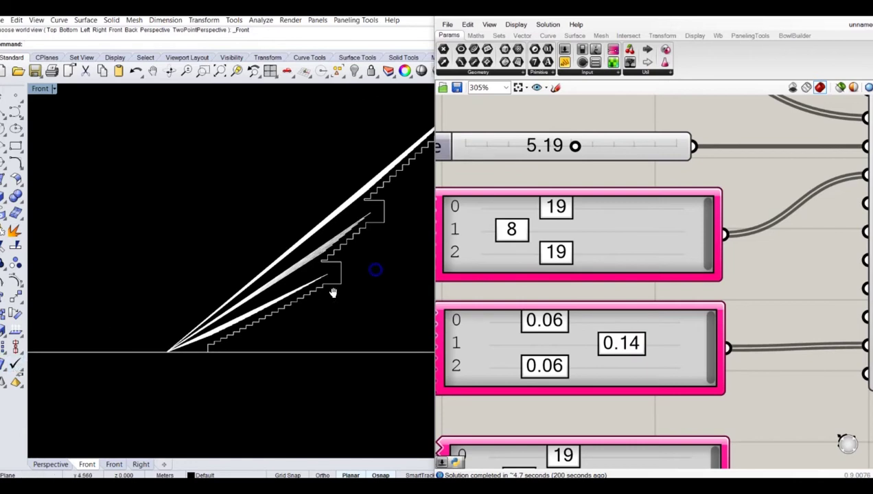
scroll(327, 292, "up", 1)
scroll(720, 294, "down", 4)
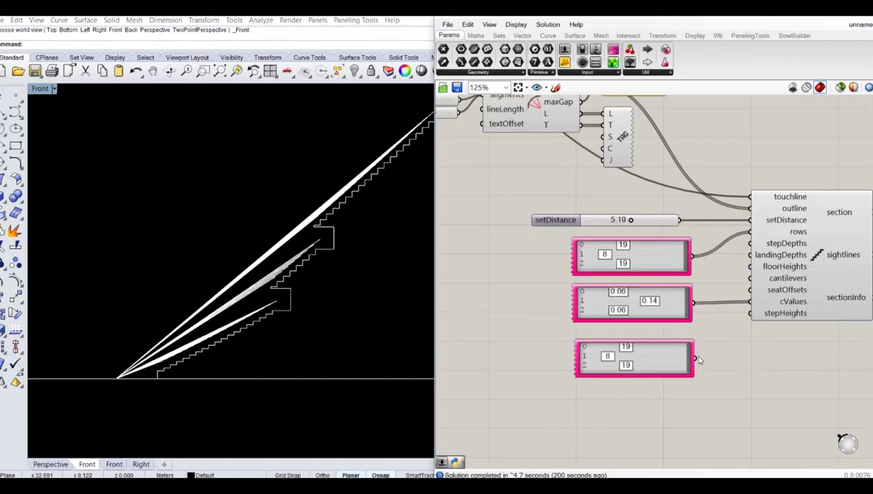
left_click(658, 353)
left_click(725, 359)
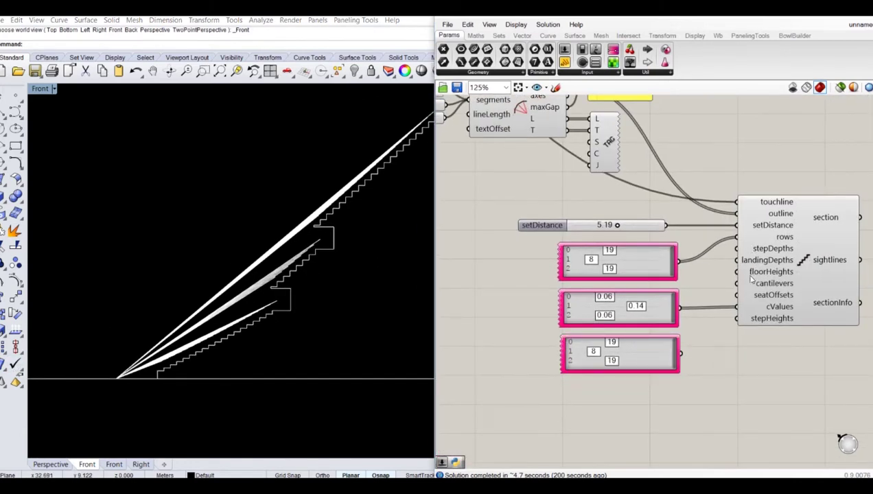
Connect the third gene pool to the cantilevers input and set its maximum to 10.
left_click_drag(673, 374, 679, 354)
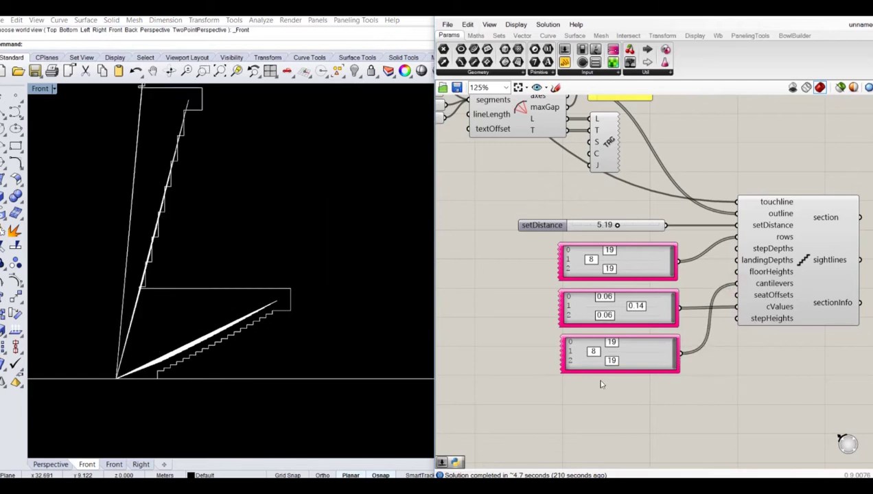
left_click_drag(610, 344, 594, 342)
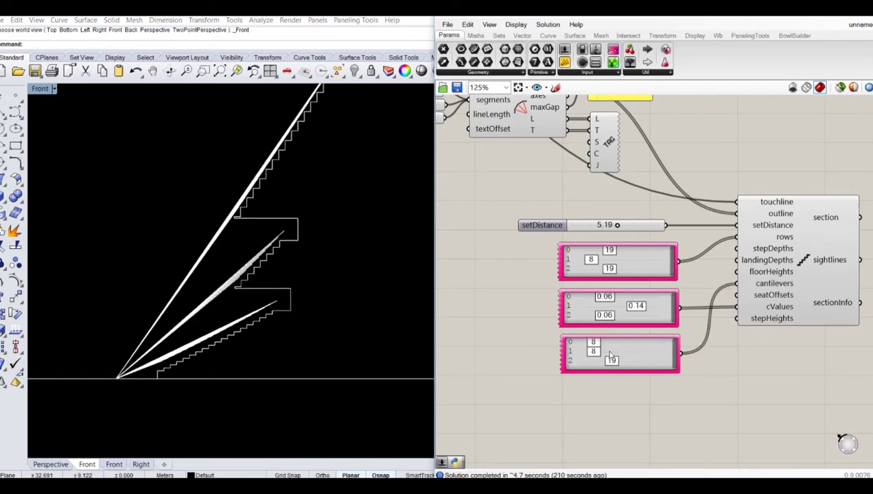
double_click(655, 357)
double_click(740, 364)
type("10")
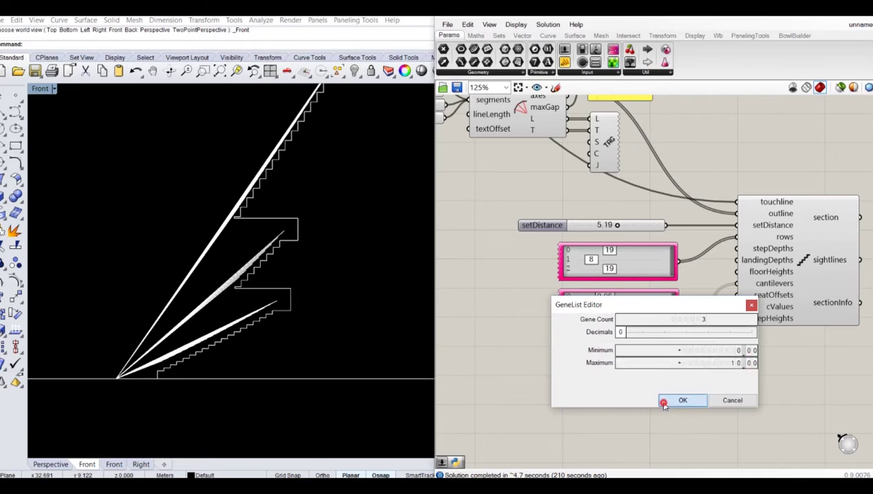
left_click(664, 402)
Set the cantilevers of the three tiers to 3, 2 and 4.
scroll(606, 349, "up", 2)
scroll(580, 351, "up", 1)
left_click_drag(593, 338, 619, 339)
mouse_move(631, 367)
left_mouse_down()
mouse_move(646, 367)
mouse_move(626, 367)
left_mouse_up()
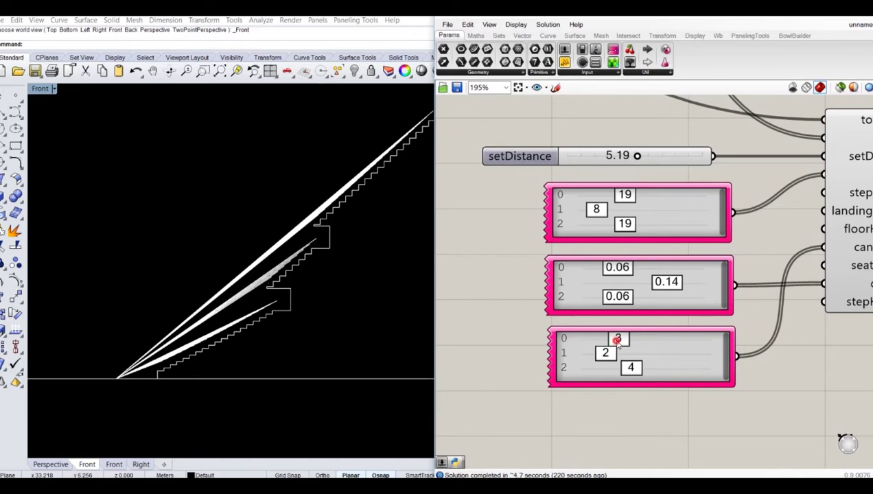
Try 8 and 10 as the first cantilever value, inspect the section each time, and set it back to 3.
left_click_drag(617, 340, 669, 339)
scroll(220, 254, "up", 10)
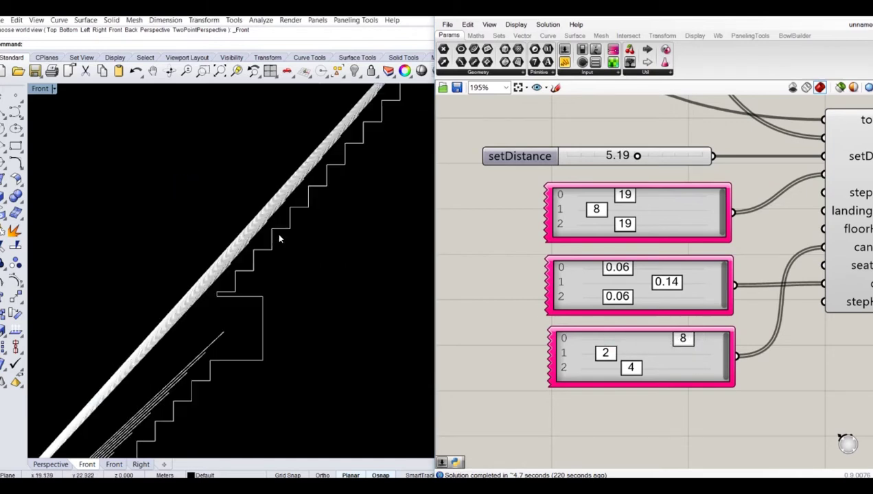
scroll(254, 247, "down", 5)
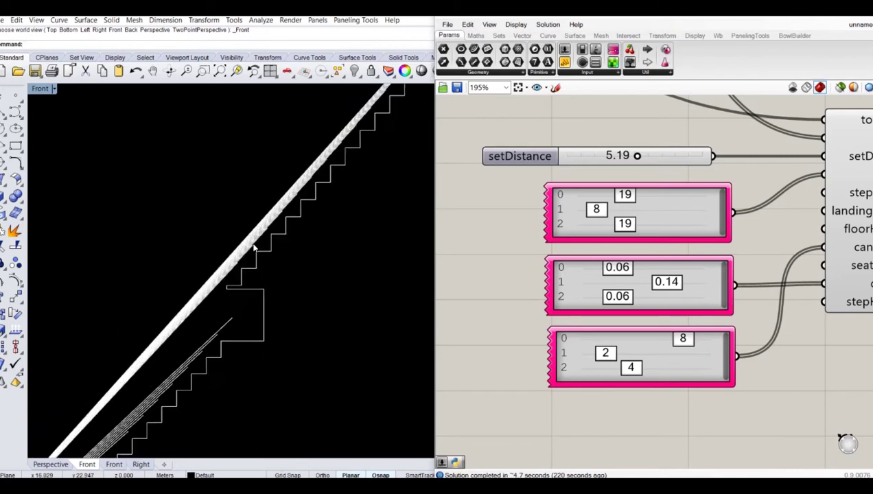
scroll(254, 242, "up", 6)
scroll(246, 262, "down", 5)
scroll(281, 264, "up", 4)
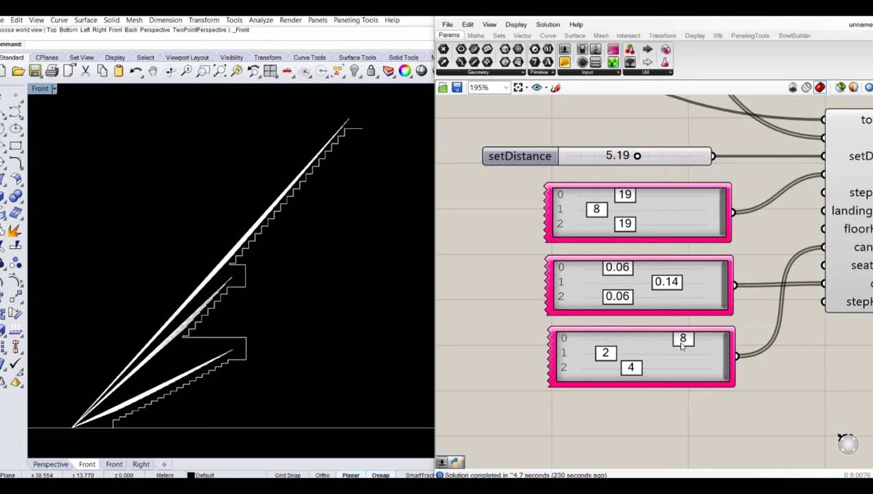
left_click_drag(682, 344, 710, 340)
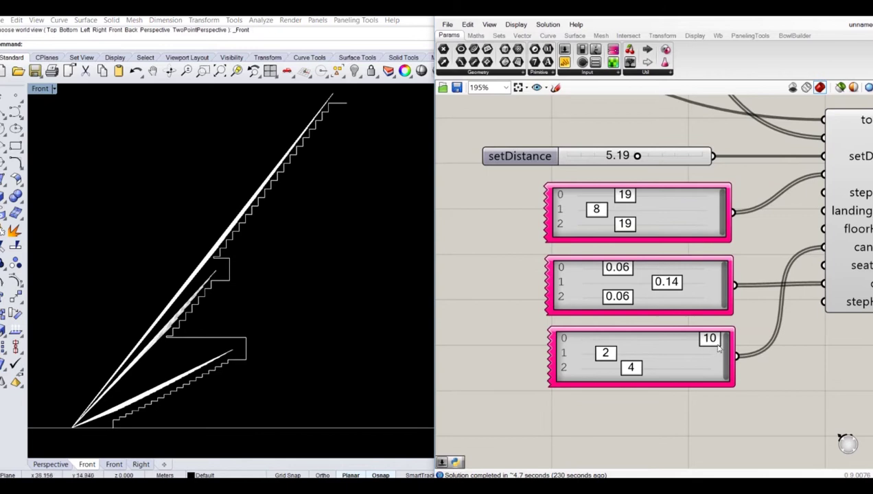
left_click_drag(691, 342, 618, 338)
Place the BowlBuilder stands component beside the section component and connect its outline, axes and sectionInfo inputs.
scroll(788, 355, "down", 4)
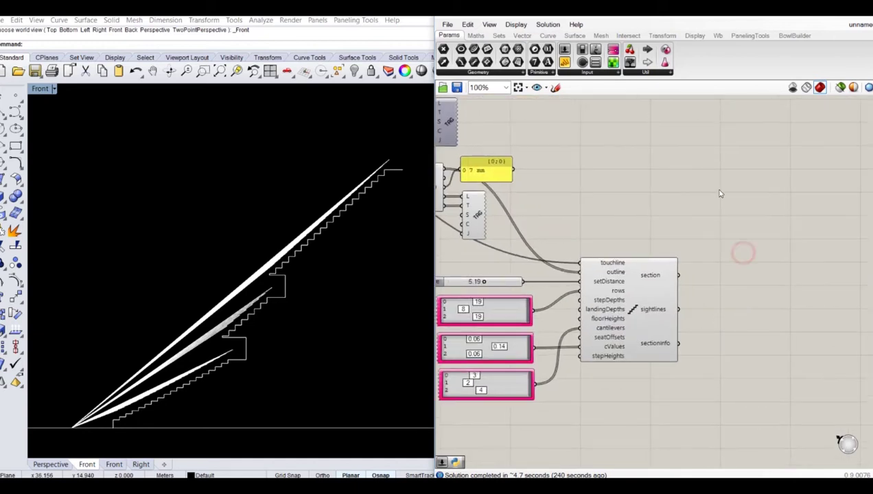
left_click(793, 35)
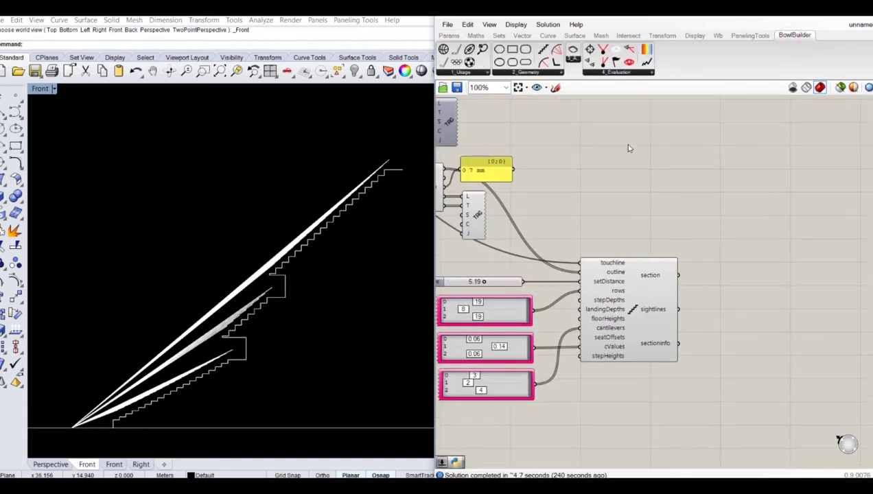
left_click_drag(570, 56, 778, 316)
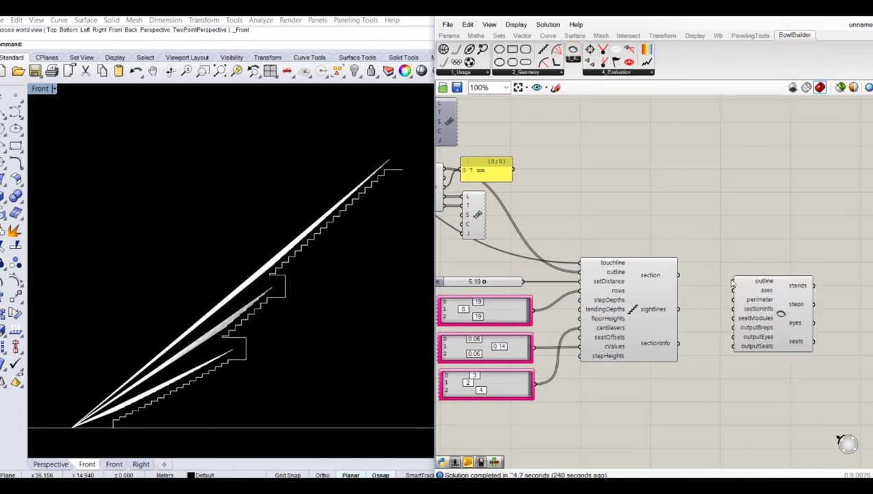
left_click_drag(733, 282, 761, 307)
scroll(801, 328, "down", 2)
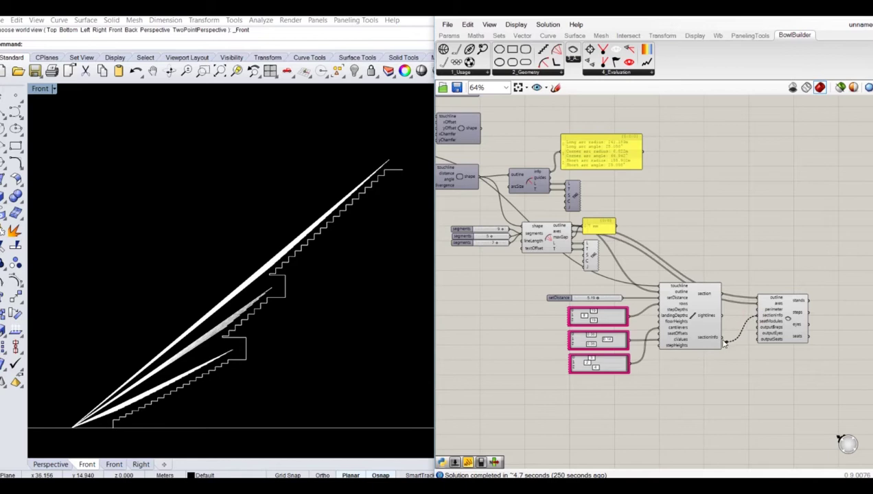
right_click_drag(254, 245, 232, 245)
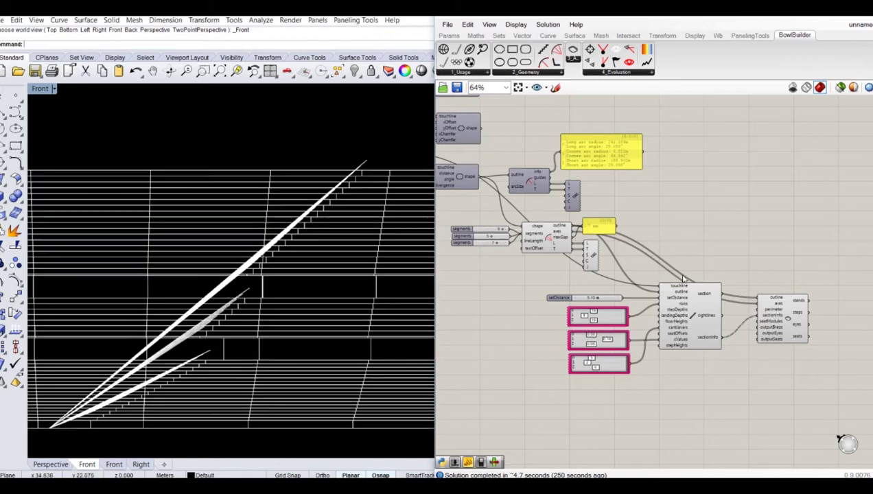
Highlight the stands component's geometry and examine the generated 3D bowl from several angles.
left_click_drag(815, 275, 766, 336)
right_click_drag(294, 246, 257, 218)
key("Return")
scroll(230, 208, "down", 2)
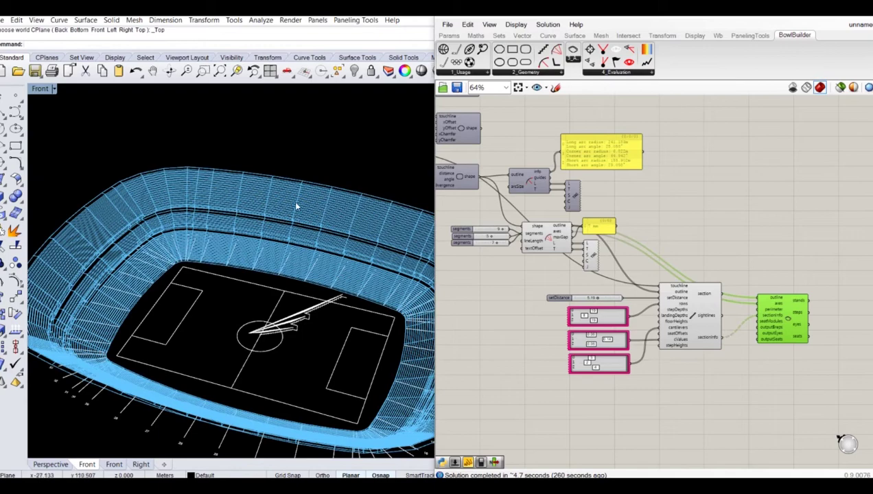
right_click_drag(215, 206, 199, 180)
scroll(131, 315, "up", 3)
right_click_drag(130, 314, 130, 289)
right_click_drag(276, 286, 206, 267)
scroll(203, 262, "down", 4)
scroll(155, 272, "up", 8)
scroll(196, 264, "down", 5)
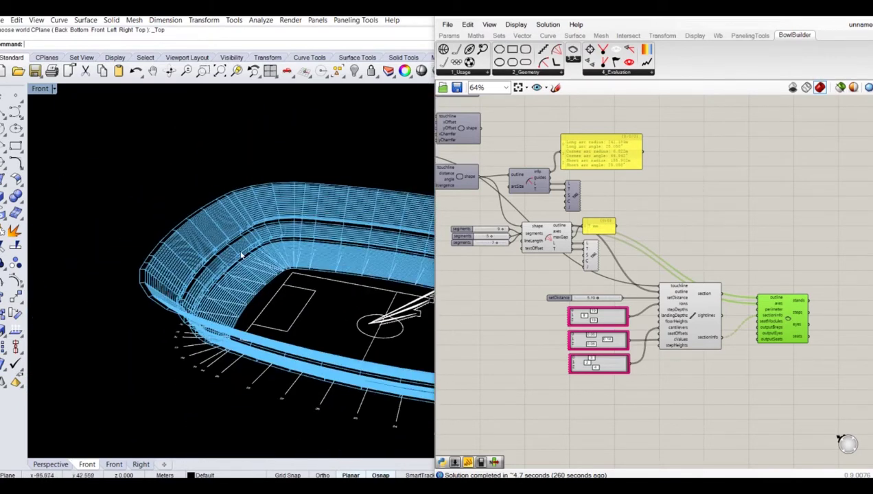
scroll(711, 386, "up", 5)
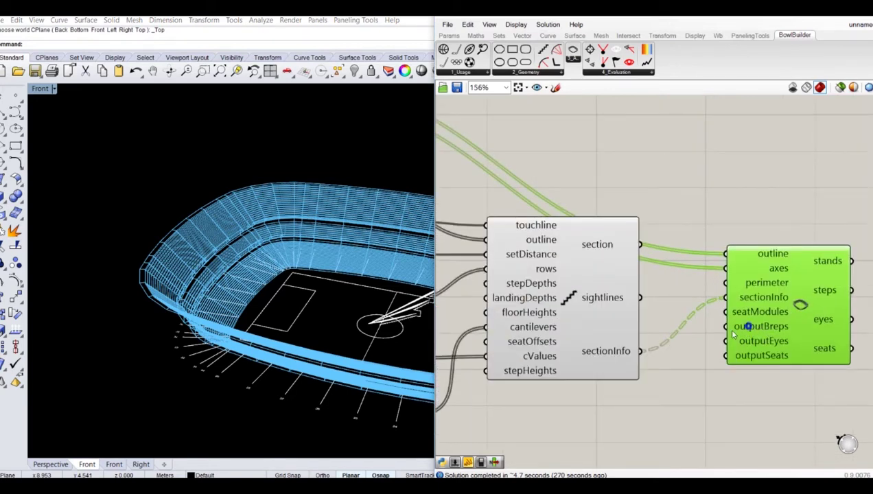
Move the stands component further away from the section component and deselect it.
right_click_drag(702, 290, 657, 306)
left_click_drag(759, 302, 806, 265)
left_click(648, 217)
scroll(649, 220, "down", 3)
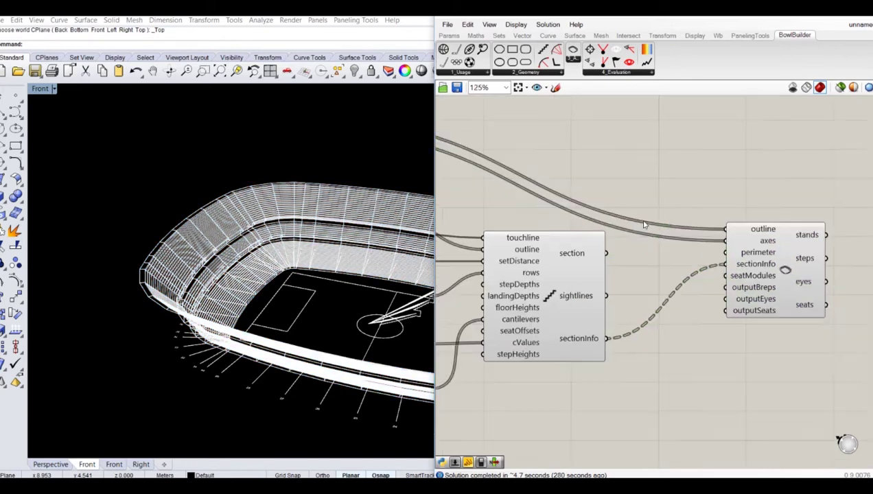
Set the row counts of the three tiers to 24, 11 and 30, and view the whole bowl.
right_click_drag(631, 225, 639, 220)
right_click_drag(579, 234, 680, 223)
scroll(569, 244, "up", 3)
left_click_drag(556, 263, 583, 294)
scroll(621, 283, "down", 4)
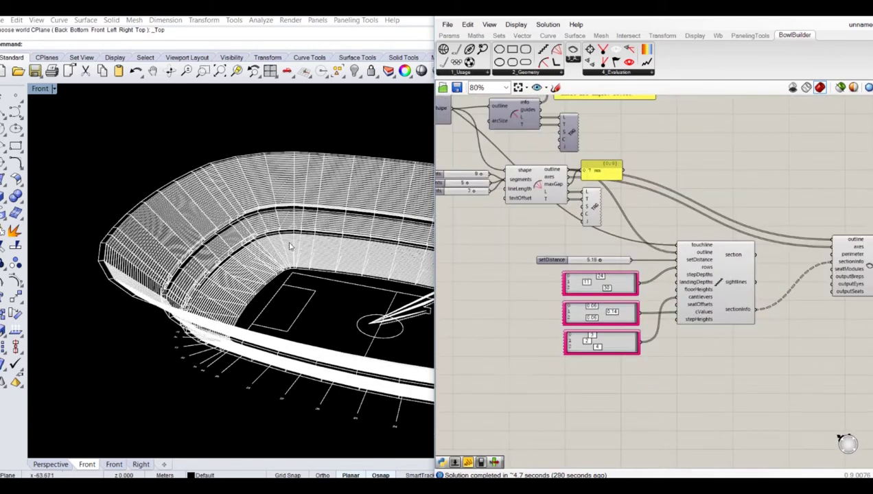
right_click_drag(306, 238, 180, 257)
scroll(180, 258, "down", 3)
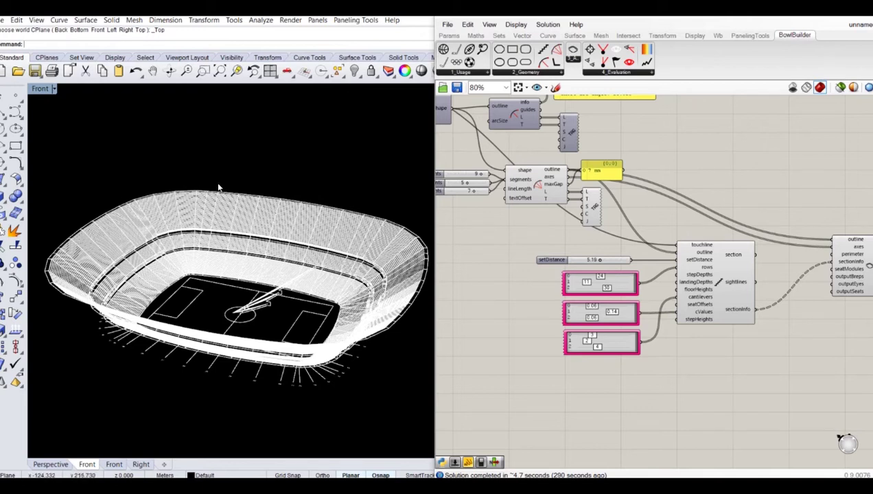
Copy the shape component with the distance, angle and divergence inputs to the empty area below the network.
right_click_drag(584, 230, 756, 235)
right_click_drag(576, 165, 682, 266)
left_click(689, 217)
left_click_drag(692, 226, 706, 402, "alt")
right_click_drag(664, 328, 645, 264)
Add a slider with the value 100 and connect it to the copied shape's distance input.
scroll(607, 342, "up", 1)
double_click(588, 327)
type("100")
key("Return")
left_click_drag(628, 326, 671, 334)
Turn on the preview of the copied shape and show the bowl in the top view.
left_click_drag(732, 283, 686, 363)
key("ctrl+q")
left_click(708, 273)
left_click(283, 180)
key("Return")
scroll(230, 204, "down", 8)
right_click_drag(230, 204, 226, 239)
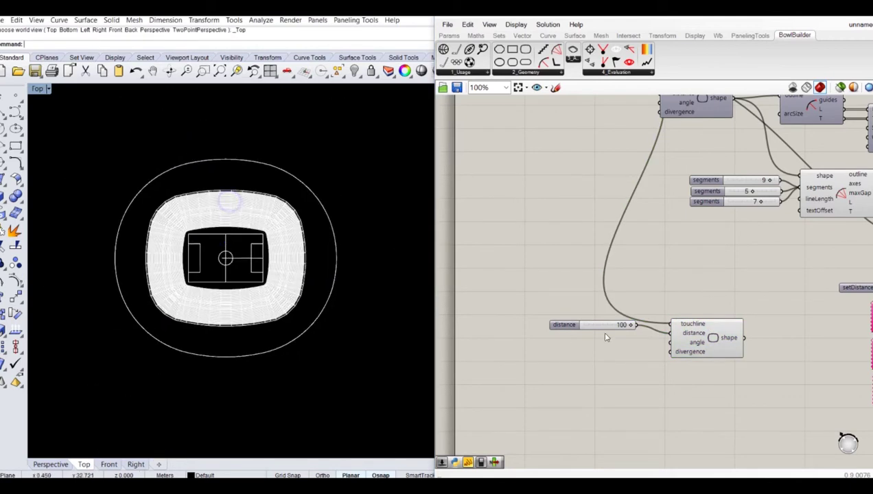
Add a slider with the value 11 and connect it to the copied shape's angle input.
right_click_drag(598, 329, 618, 307)
scroll(648, 313, "up", 5)
double_click(567, 328)
type("11")
key("Return")
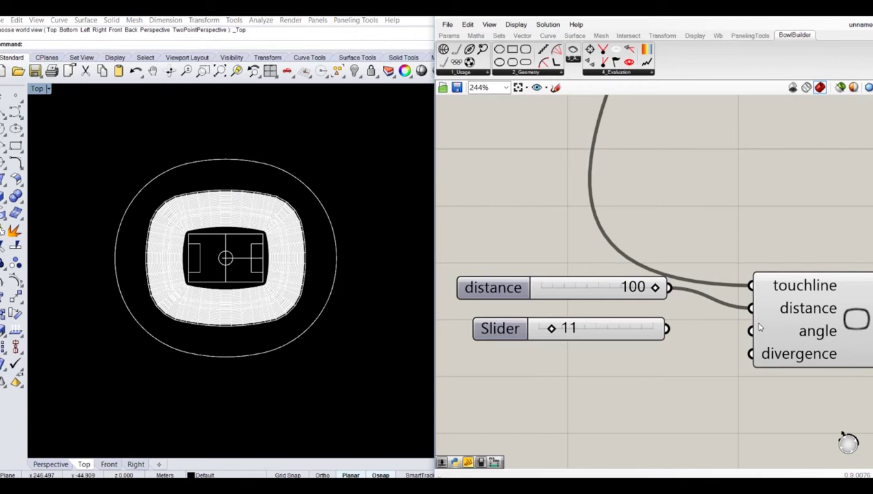
left_click_drag(702, 335, 666, 329)
Set the copied shape's distance to 48 and its angle to 20.
left_click_drag(655, 289, 611, 297)
left_click_drag(553, 330, 564, 329)
mouse_move(607, 288)
left_mouse_down()
mouse_move(614, 288)
mouse_move(598, 291)
left_mouse_up()
scroll(646, 269, "down", 4)
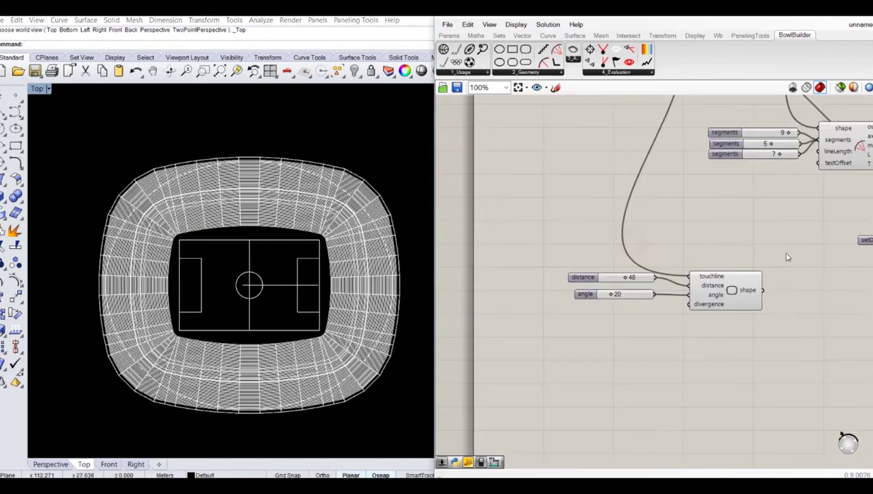
Connect the copied shape's output to the perimeter input of the stands component.
right_click_drag(781, 255, 598, 255)
scroll(580, 291, "down", 6)
left_click_drag(580, 291, 753, 283)
scroll(687, 276, "up", 6)
scroll(776, 294, "up", 1)
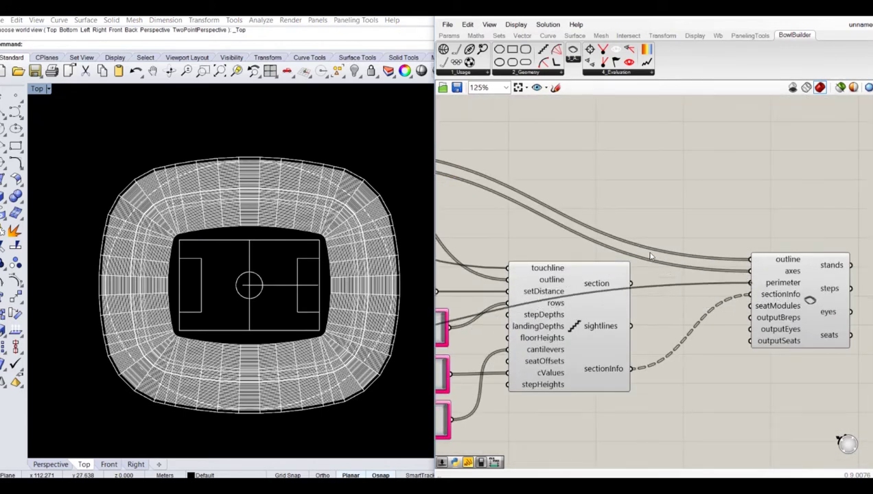
Examine how the perimeter curve trims the bowl, from above and from oblique angles.
right_click_drag(286, 174, 257, 160)
left_click(349, 129)
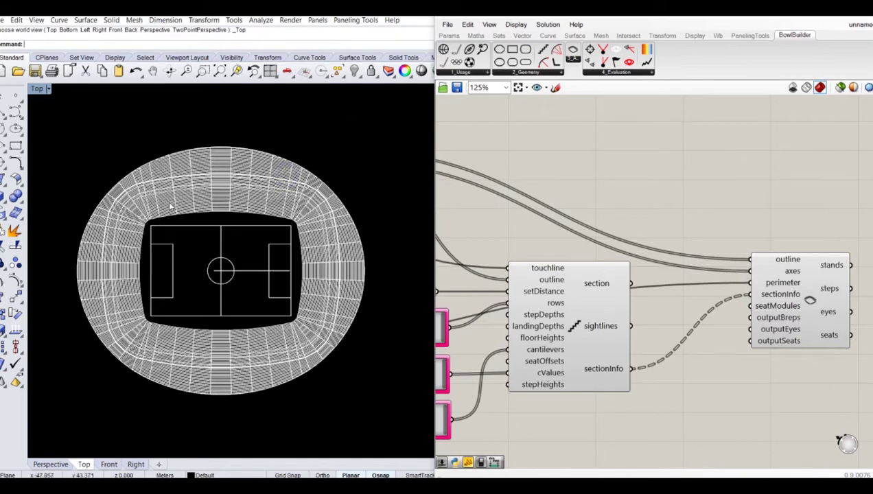
type("p")
key("Return")
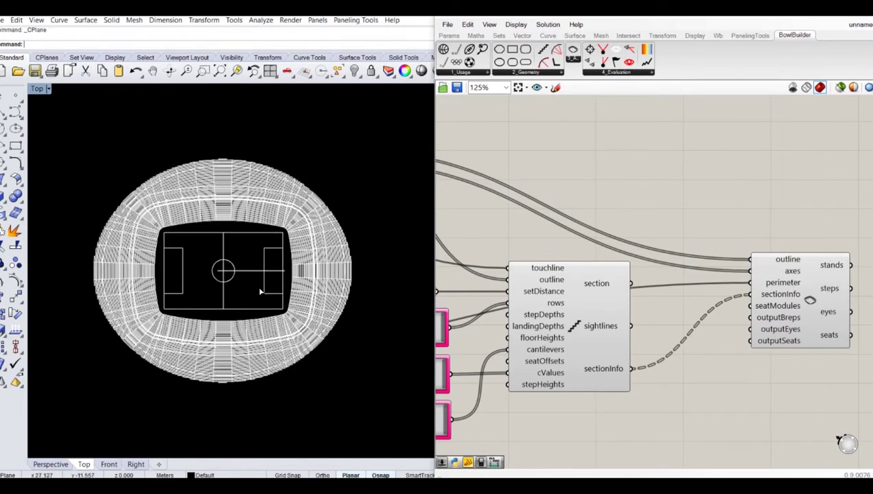
right_click_drag(258, 272, 221, 182)
scroll(241, 230, "up", 7)
right_click_drag(249, 246, 245, 234)
scroll(245, 236, "down", 4)
right_click_drag(312, 235, 293, 278, "ctrl+shift")
Try the chamfered shape as the bowl outline by moving the curved shape's output connections to it.
right_click_drag(586, 249, 756, 267)
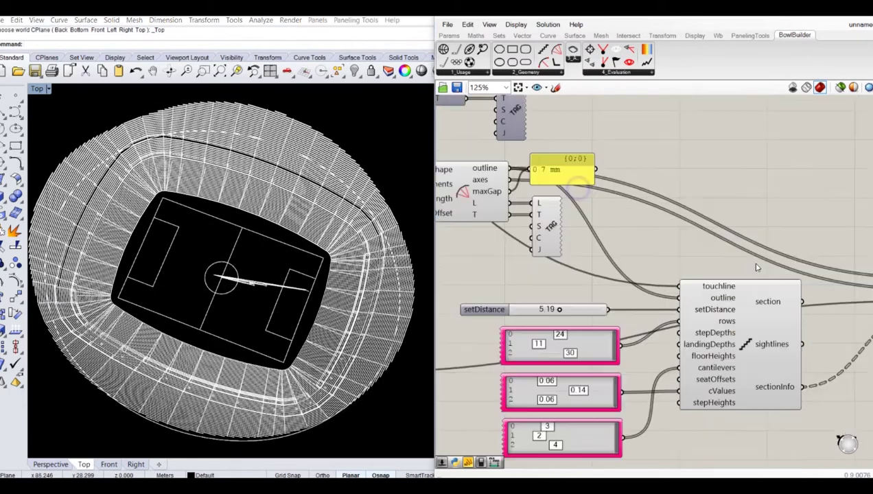
scroll(762, 305, "down", 3)
right_click_drag(526, 163, 619, 219)
scroll(620, 249, "up", 3)
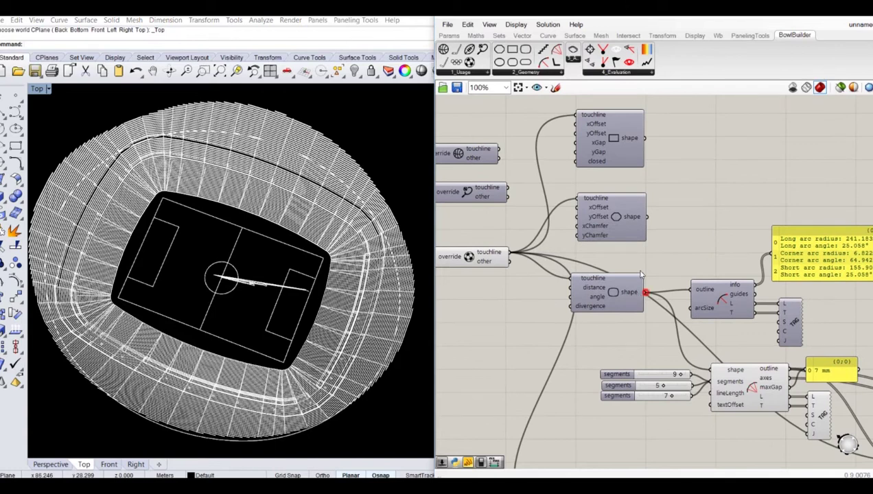
left_click_drag(642, 263, 646, 217, "ctrl+shift")
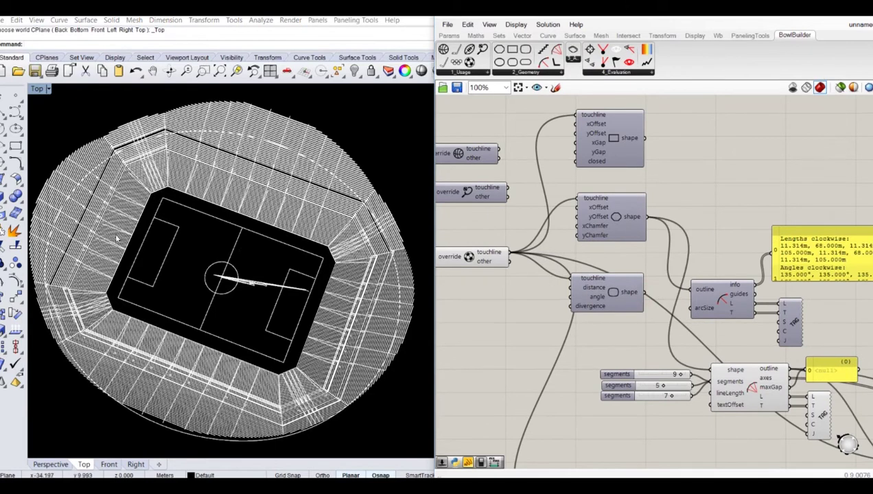
right_click_drag(127, 221, 157, 169)
Try the rectangular shape as the bowl outline, and return the output connections to the curved shape.
left_click_drag(650, 221, 644, 138, "ctrl+shift")
right_click_drag(223, 235, 127, 261, "ctrl+shift")
right_click_drag(572, 157, 607, 171)
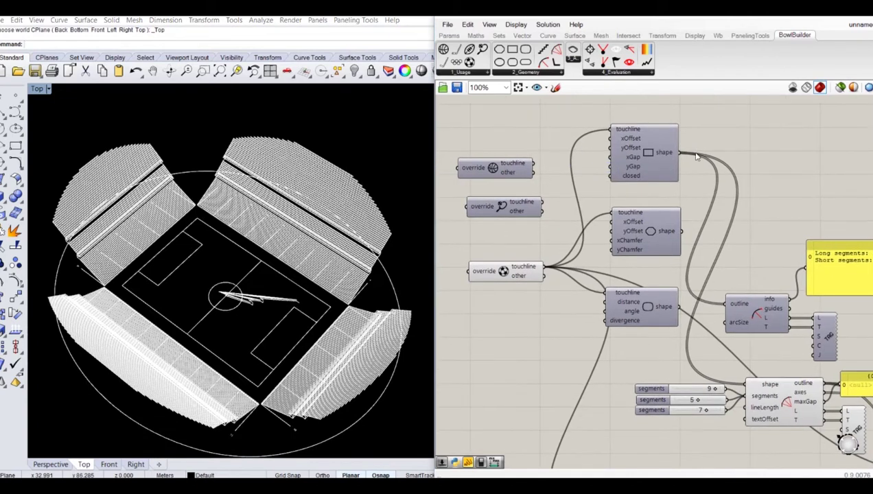
left_click_drag(682, 156, 666, 308, "ctrl+shift")
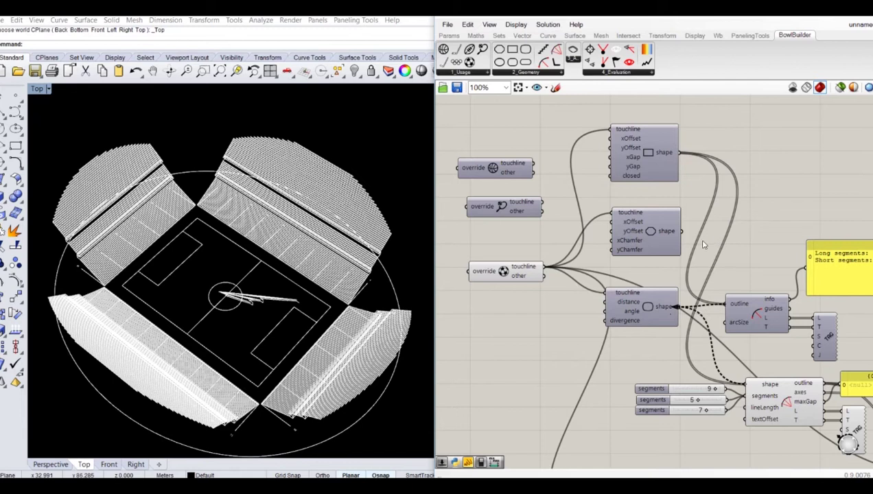
Set the third tier's row count to 0 and disconnect the perimeter input of the stands component.
scroll(674, 259, "down", 5)
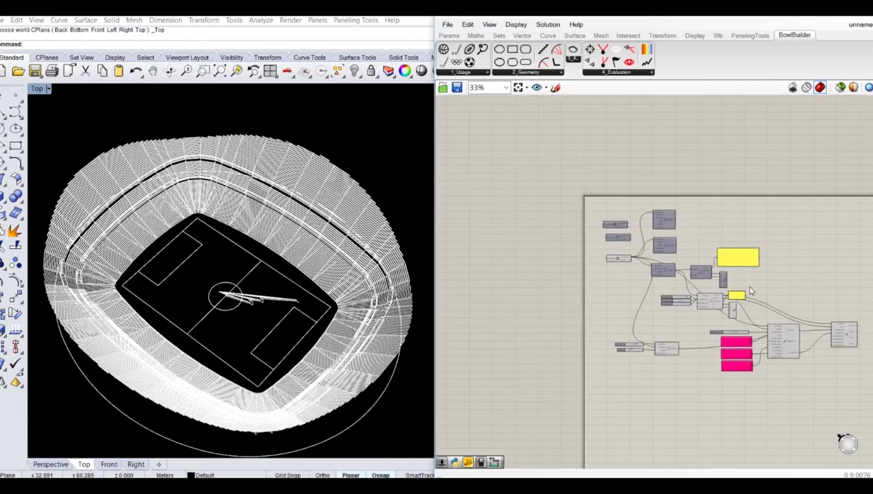
scroll(652, 327, "up", 6)
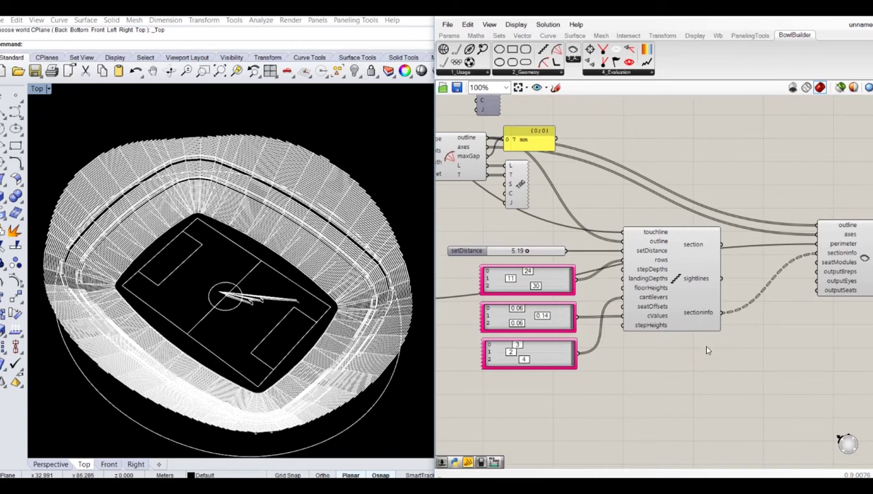
right_click_drag(706, 345, 737, 316)
left_click(707, 342)
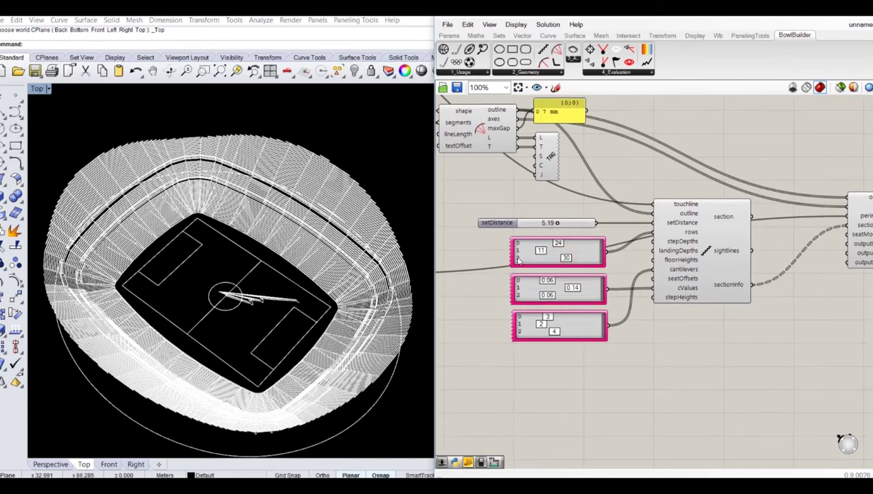
left_click_drag(567, 258, 522, 263)
left_click(842, 219)
Turn off the preview of the perimeter shape and set the second tier's row count to 0.
scroll(796, 257, "down", 5)
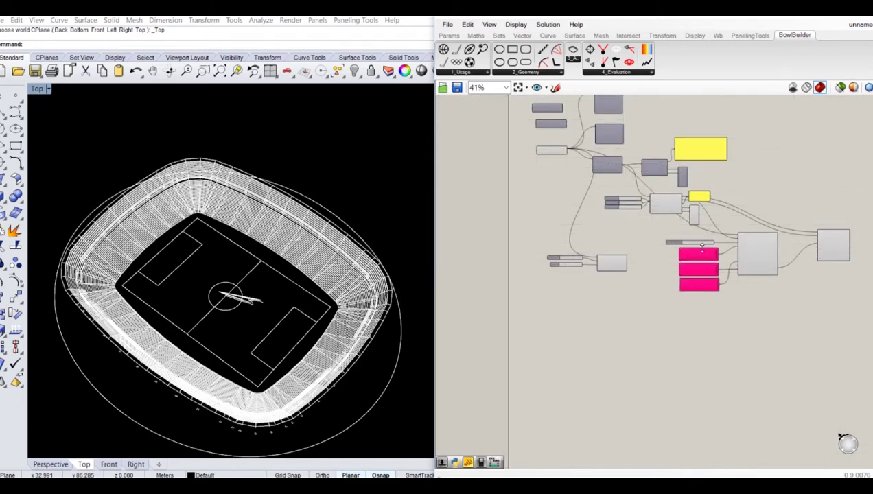
scroll(630, 255, "up", 3)
left_click_drag(625, 242, 576, 293)
key("ctrl+q")
left_click(661, 205)
scroll(819, 287, "up", 4)
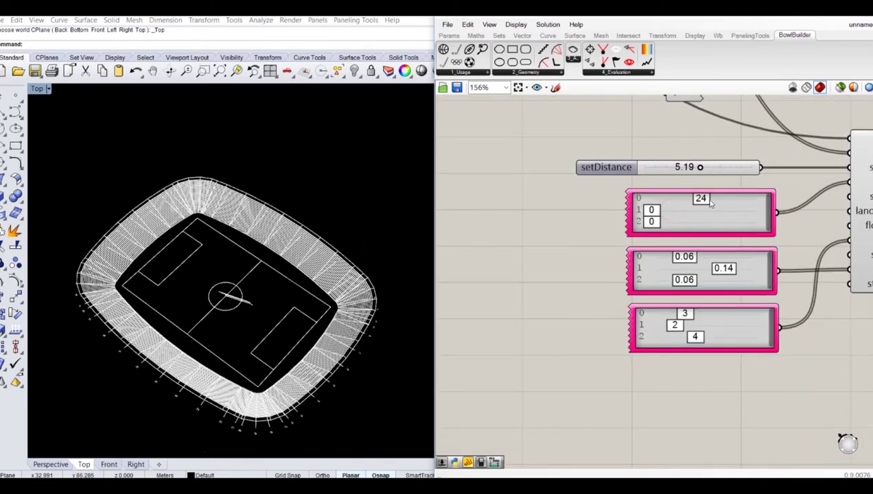
Set the first tier's row count to 11, add a seats component and connect its output to the stands component's seatModules input.
left_click_drag(705, 200, 680, 203)
scroll(742, 313, "down", 3)
right_click_drag(813, 309, 688, 281)
right_click_drag(611, 193, 727, 246)
right_click_drag(824, 221, 713, 197)
left_click(715, 195)
left_click_drag(557, 64, 713, 352)
scroll(713, 278, "up", 3)
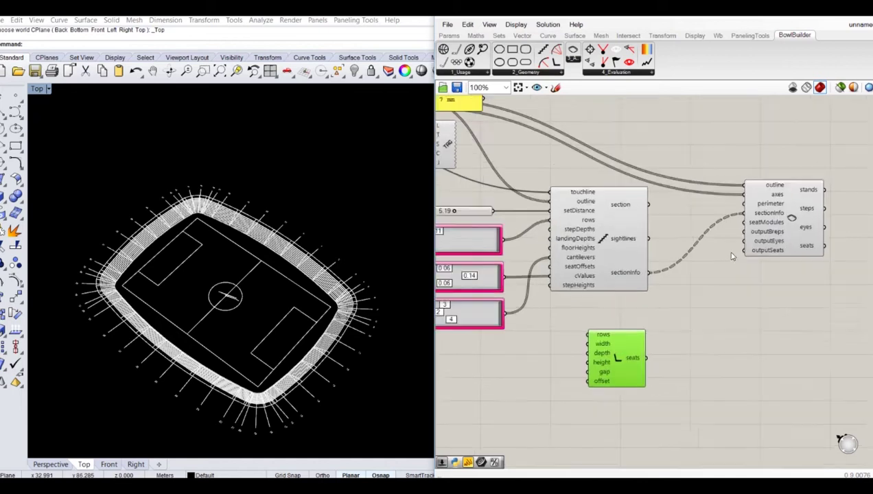
left_click_drag(747, 215, 625, 385)
Add a Boolean toggle set to True and connect it to the stands component's outputSeats input.
double_click(674, 292)
type("toggle")
key("Return")
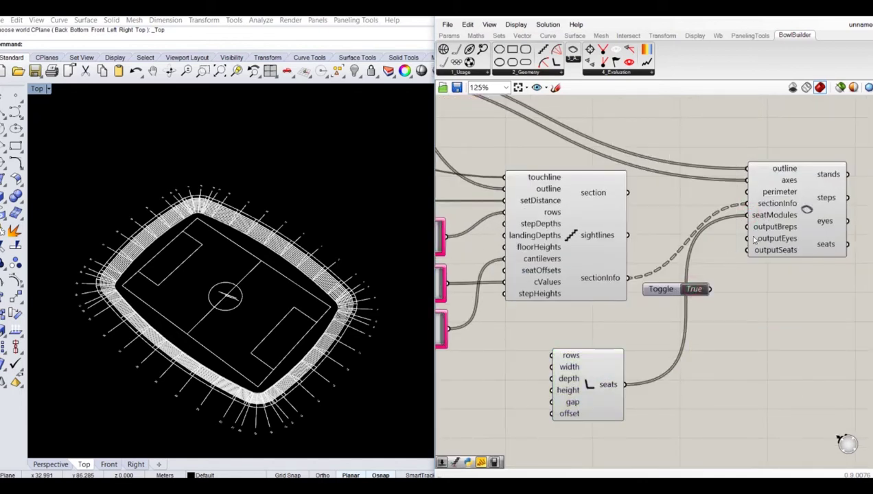
left_click_drag(748, 250, 710, 289)
Examine the generated seat outlines along the stand rows in a close-up, tilted view.
scroll(260, 257, "up", 10)
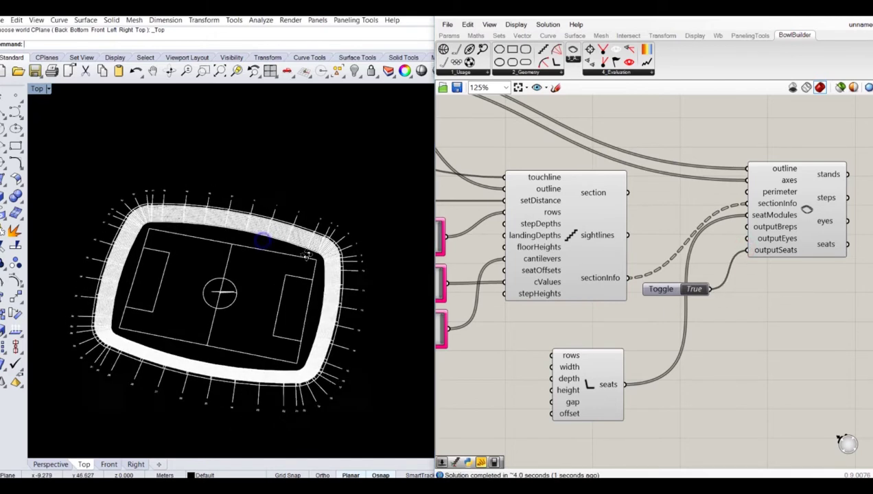
scroll(223, 199, "up", 1)
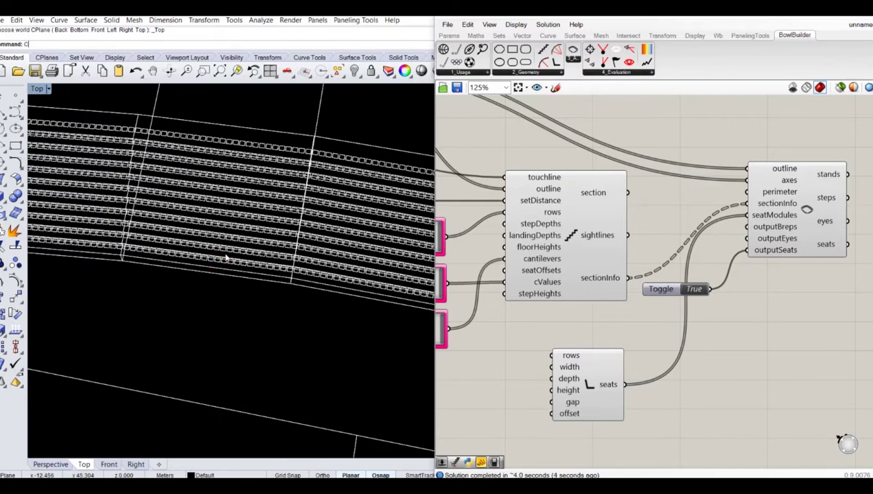
key("Return")
left_click(197, 236)
scroll(249, 261, "up", 9)
right_click_drag(249, 260, 354, 269, "ctrl+shift")
Switch off the seat output by setting its toggle to False.
right_click_drag(561, 349, 642, 316)
left_click_drag(660, 348, 638, 368)
right_click_drag(787, 380, 687, 341)
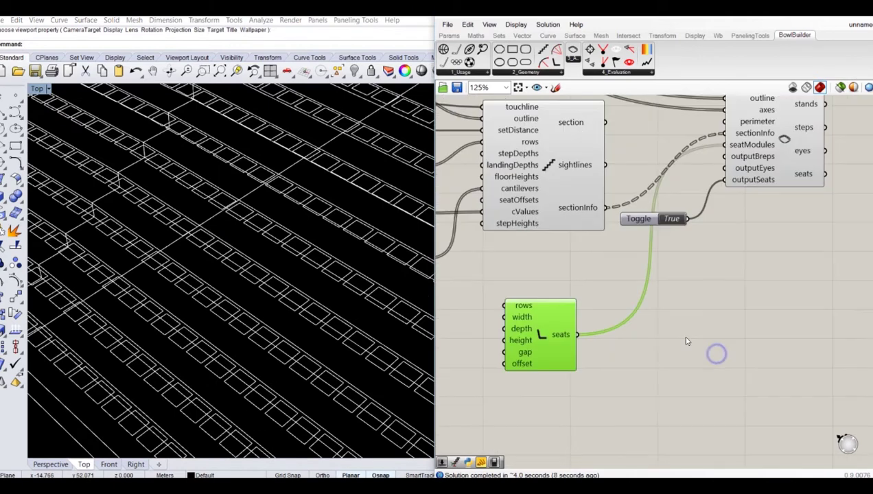
scroll(685, 340, "down", 3)
right_click_drag(647, 260, 669, 260)
scroll(701, 281, "up", 3)
left_click(704, 280)
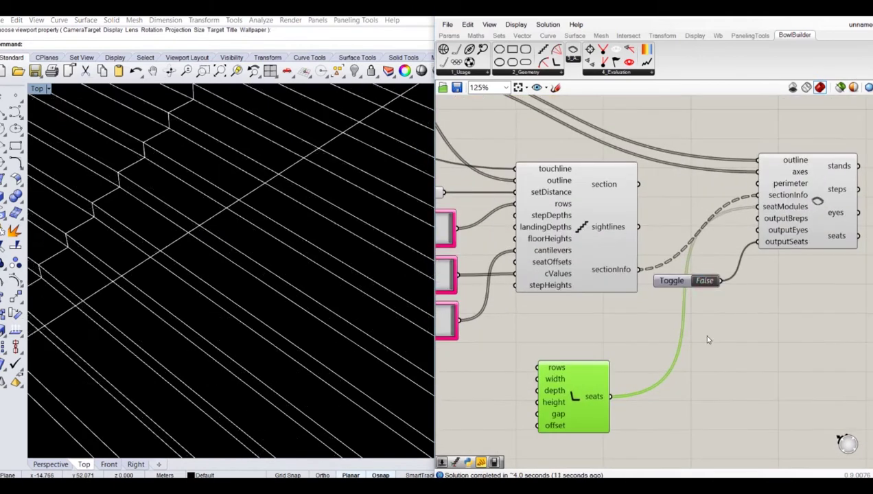
Duplicate the seats component and place the copy directly below the original.
scroll(664, 330, "down", 4)
right_click_drag(595, 328, 654, 271)
scroll(684, 299, "up", 3)
left_click_drag(685, 300, 687, 361)
right_click_drag(760, 289, 732, 303)
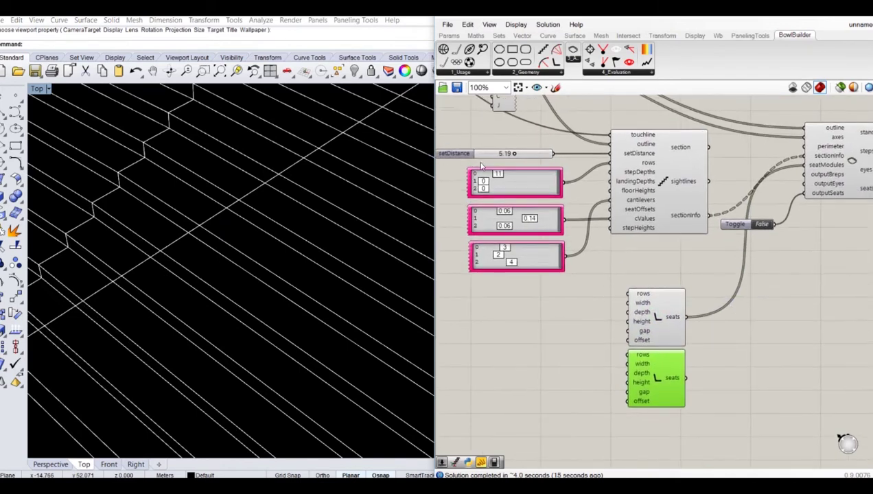
Set the row counts of the three tiers to 14, 6 and 14.
scroll(481, 169, "up", 3)
right_click_drag(500, 168, 536, 162)
left_click_drag(547, 174, 557, 174)
mouse_move(520, 188)
left_mouse_down()
mouse_move(536, 188)
mouse_move(520, 205)
mouse_move(559, 208)
left_mouse_up()
Add an Entwine component in Flatten mode beside the two seats components.
scroll(583, 180, "down", 3)
right_click_drag(690, 298, 638, 267)
right_click_drag(743, 292, 712, 286)
left_click(720, 293)
double_click(720, 295)
type("flat")
left_click(690, 278)
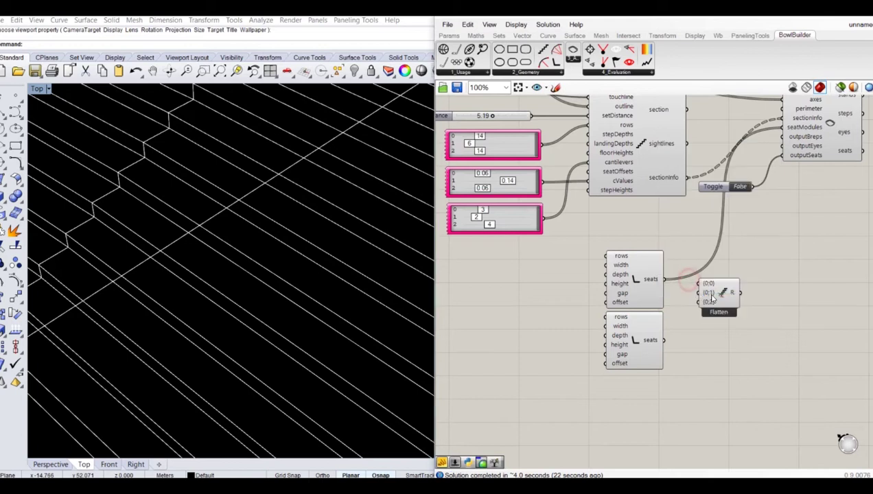
Connect both seats outputs to the Entwine component, remove its third input and feed its result into seatModules.
mouse_move(677, 289)
left_mouse_down()
mouse_move(702, 287)
mouse_move(665, 339)
left_mouse_up()
scroll(720, 297, "up", 5)
left_click(717, 321)
left_click_drag(787, 292, 757, 169)
scroll(681, 362, "down", 5)
Add a 0.4 slider and connect it to the width and depth inputs of the first seats component.
right_click_drag(488, 339, 563, 285)
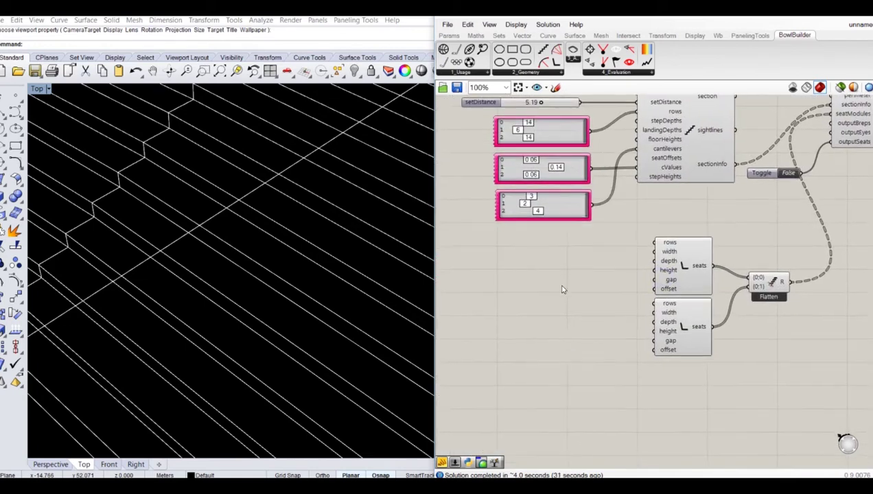
double_click(561, 282)
type("0.4")
key("Return")
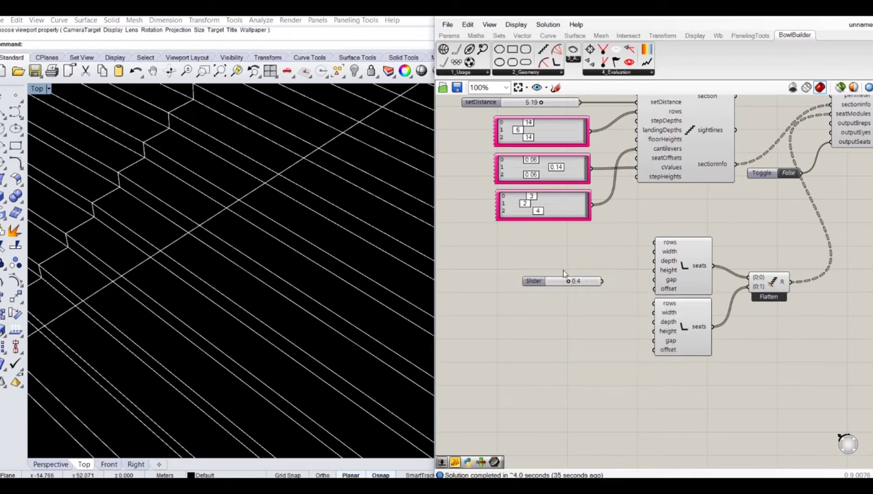
scroll(617, 276, "up", 2)
left_click_drag(675, 241, 594, 286)
left_click_drag(488, 287, 507, 250)
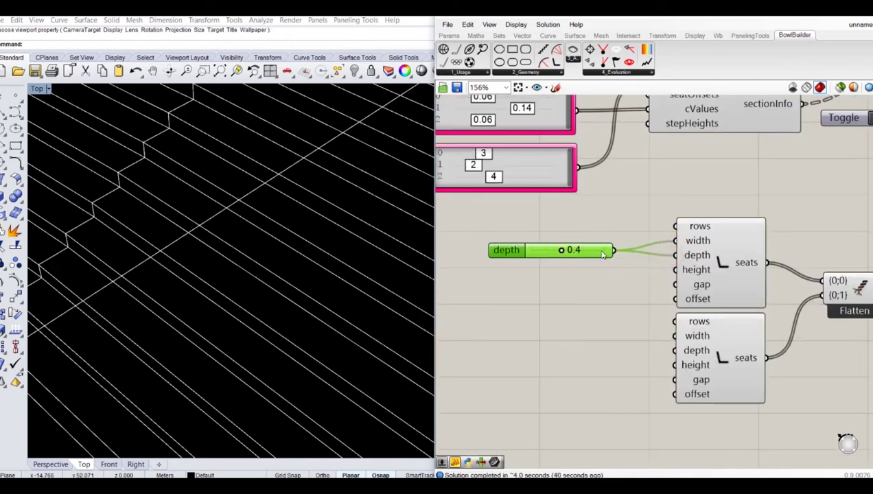
Add a 0.1 slider and connect it to the gap input of the first seats component.
double_click(550, 283)
type("0.1")
key("Return")
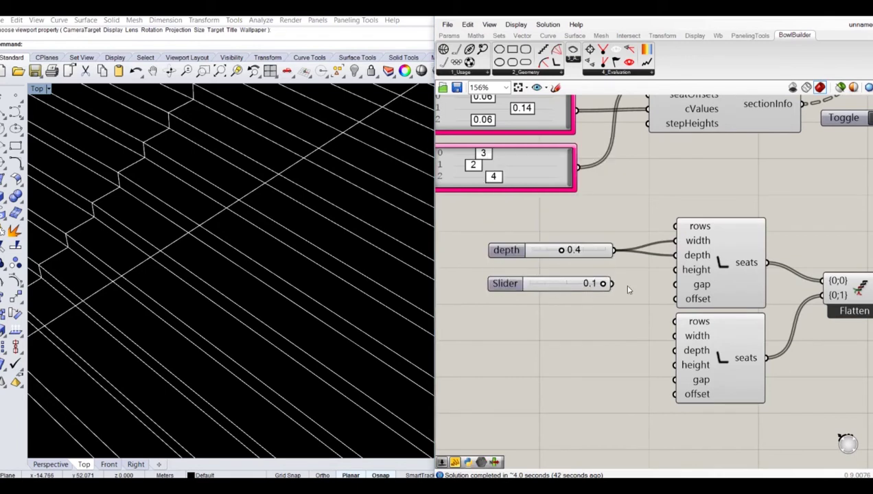
left_click_drag(683, 291, 603, 283)
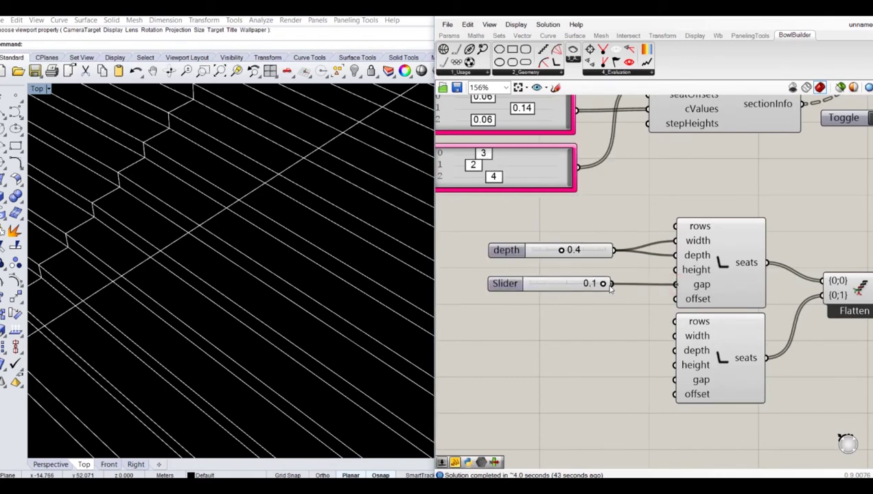
Add a 0.5 slider and connect it to the width and depth inputs of the second seats component.
double_click(567, 355)
type("0.5")
key("Return")
left_click_drag(671, 336, 627, 344)
Add a 0.2 slider and connect it to the gap input of the second seats component.
double_click(587, 376)
type("0.2")
key("Return")
mouse_move(648, 379)
left_mouse_down()
mouse_move(634, 375)
mouse_move(646, 376)
left_mouse_up()
right_click_drag(733, 349, 799, 366)
left_click(794, 360)
right_click_drag(622, 330, 652, 366)
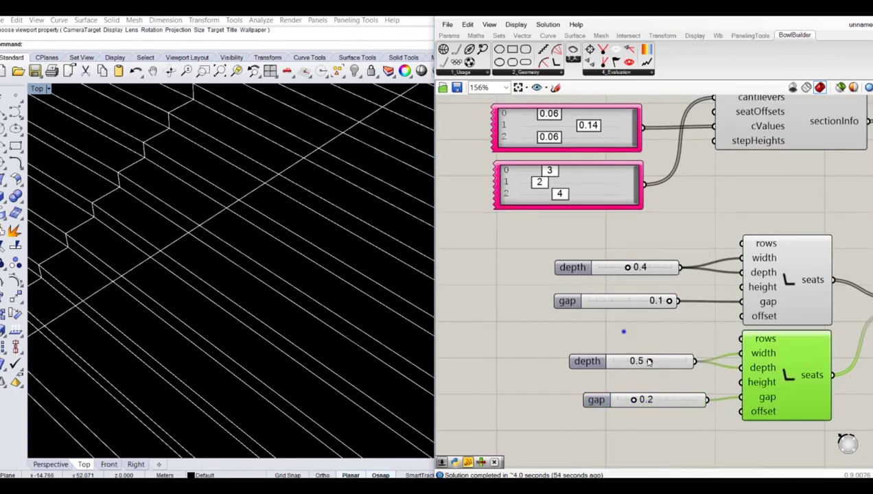
Add a Series component and connect a slider with value 14 to its start input.
right_click_drag(613, 284, 602, 342)
double_click(522, 366)
type("series")
key("Return")
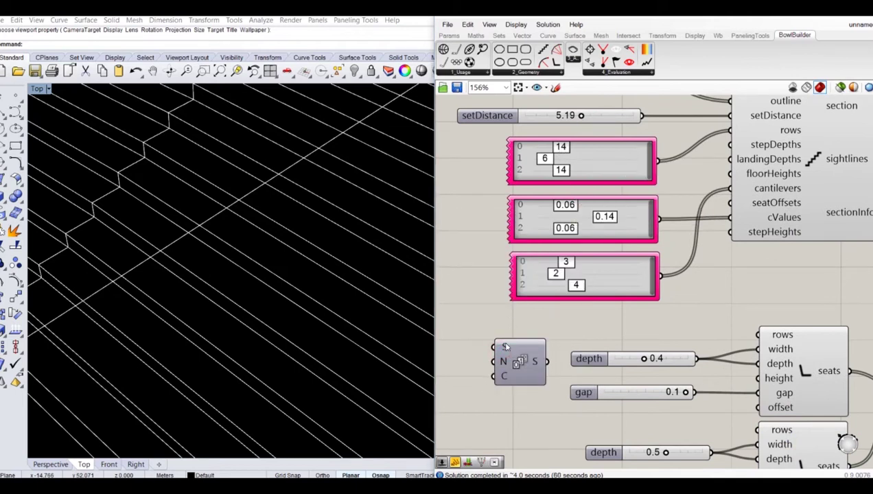
double_click(469, 349)
type("14")
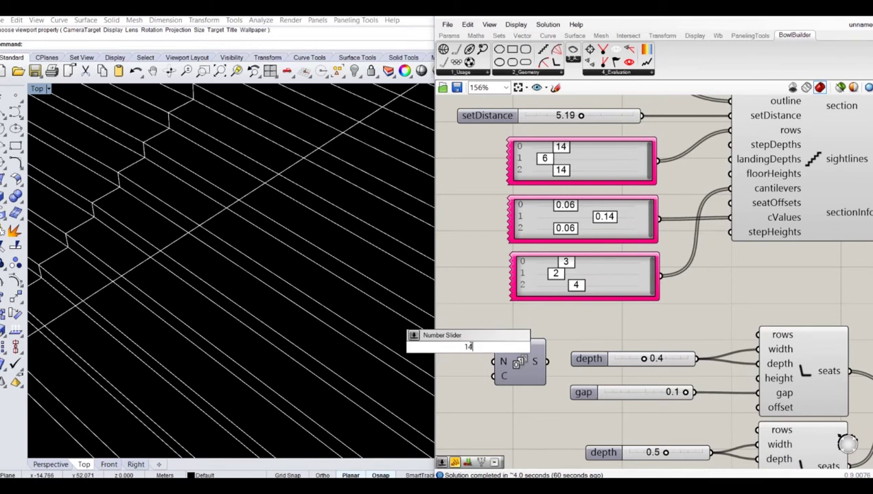
key("Return")
right_click_drag(498, 314, 581, 303)
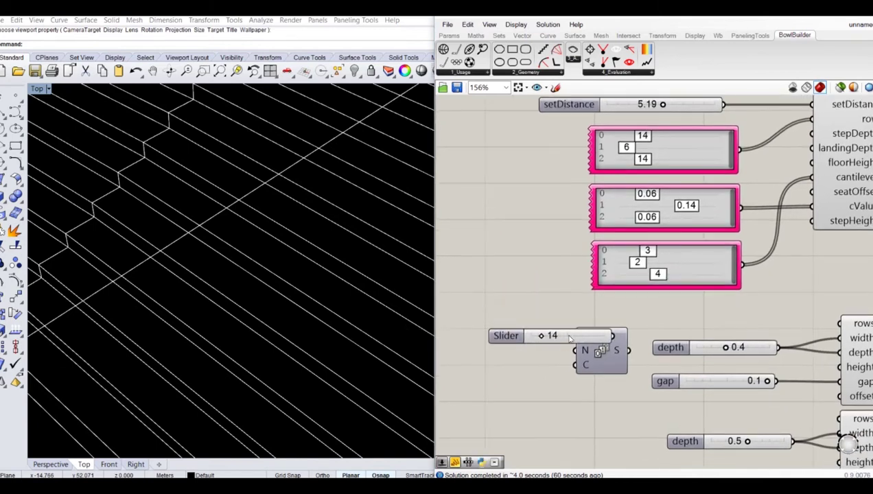
left_click_drag(570, 336, 518, 340)
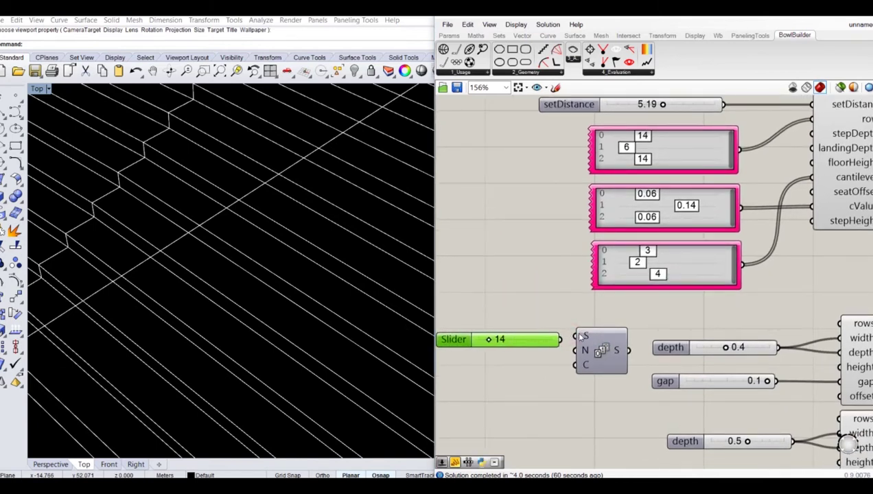
left_click_drag(582, 337, 553, 336)
Connect a slider of 6 to the series count and feed the series into the second seats component's rows input.
left_click(522, 376)
double_click(522, 376)
type("6")
key("Return")
mouse_move(561, 373)
left_mouse_down()
mouse_move(530, 368)
mouse_move(553, 366)
left_mouse_up()
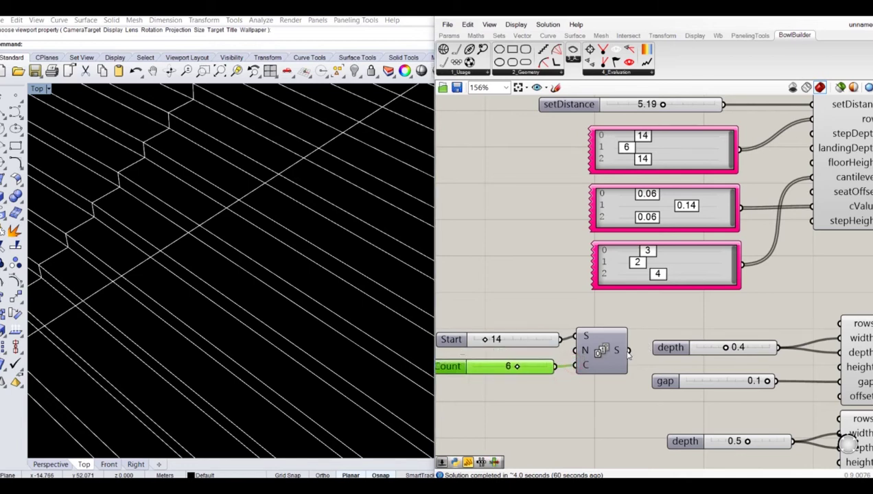
left_click_drag(627, 352, 833, 421)
left_click_drag(610, 309, 542, 376)
left_click_drag(585, 346, 597, 419)
Switch the seat output back on by setting its toggle to True.
right_click_drag(782, 365, 577, 349)
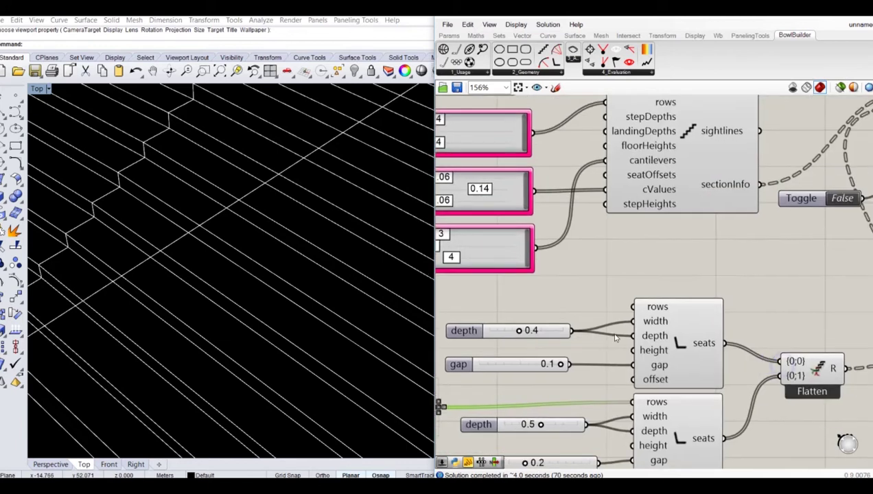
scroll(612, 334, "down", 1)
right_click_drag(669, 328, 646, 289)
left_click(674, 258)
left_click_drag(675, 258, 595, 319)
right_click_drag(759, 260, 631, 353)
left_click(734, 300)
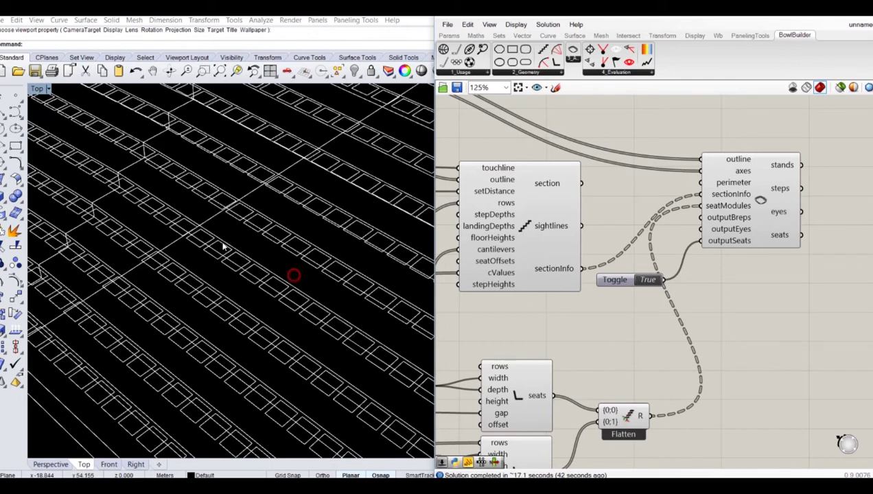
Examine how the two seat modules are distributed over the lower, middle and upper tiers.
scroll(240, 269, "down", 2)
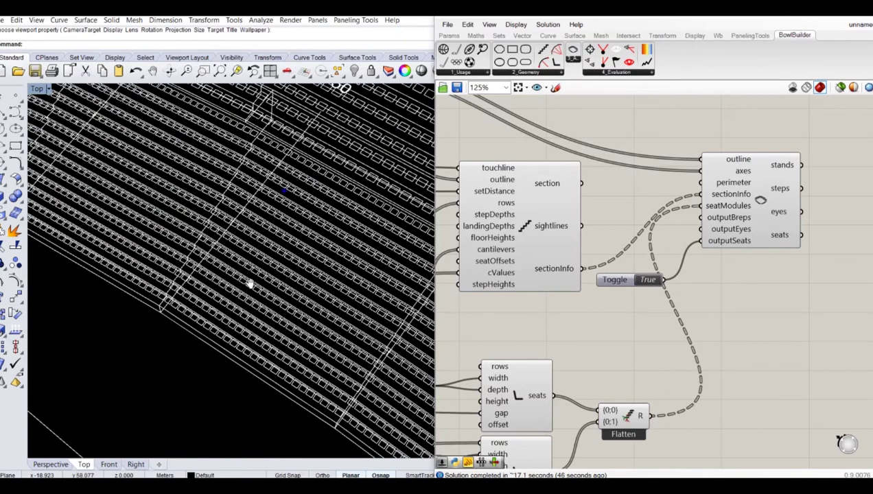
right_click_drag(248, 293, 232, 285)
scroll(234, 288, "up", 4)
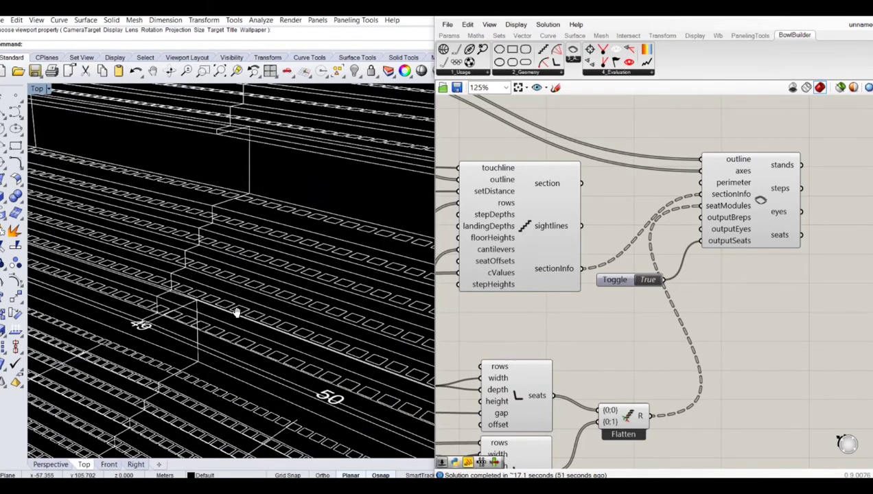
scroll(241, 288, "down", 3)
scroll(244, 251, "up", 2)
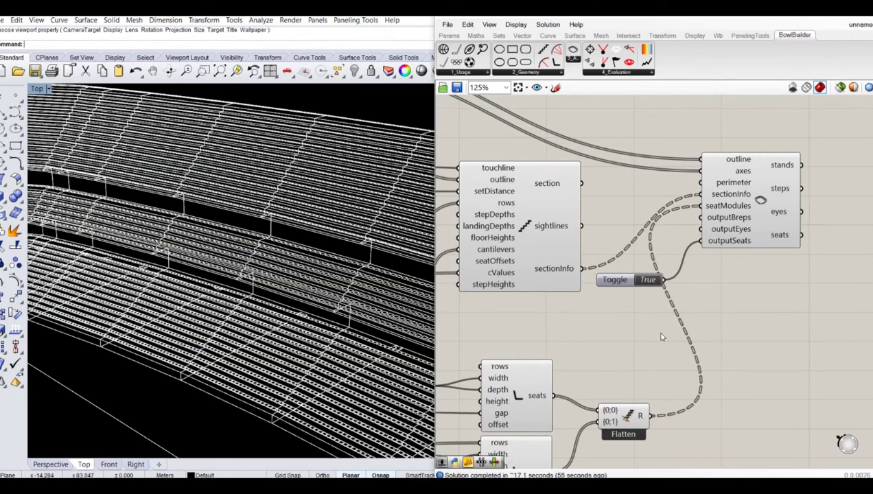
right_click_drag(731, 287, 719, 302)
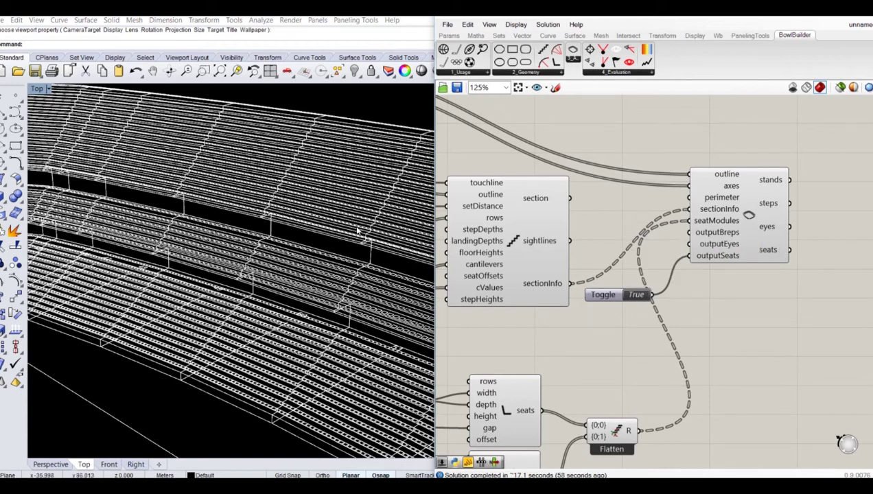
right_click_drag(673, 394, 688, 349)
Disable the stands component and move the toggle's connection from outputSeats to outputEyes.
left_click_drag(795, 276, 764, 206)
key("ctrl+e")
left_click(774, 258)
mouse_move(678, 315)
right_mouse_down()
mouse_move(753, 241)
mouse_move(688, 309)
right_mouse_up()
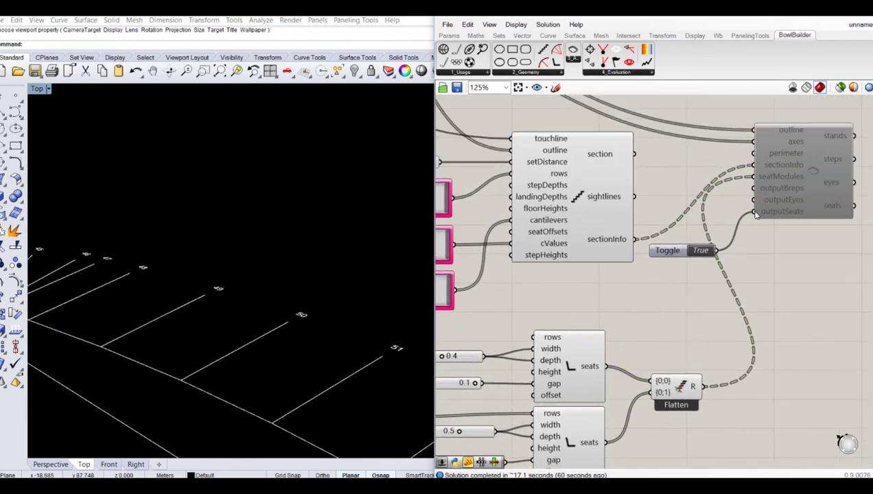
left_click_drag(756, 212, 755, 200, "ctrl+shift")
left_click(758, 253)
Delete the series and the sliders that feed the second seats component.
right_click_drag(636, 422, 701, 327)
left_click_drag(674, 408, 453, 302)
right_click_drag(554, 316, 696, 297)
key("Delete")
left_click_drag(579, 347, 492, 274)
key("Delete")
Connect the first seats component directly to seatModules and delete the second seats component and the Entwine component.
right_click_drag(820, 257, 634, 333)
left_click_drag(626, 329, 770, 138)
left_click_drag(760, 308, 637, 376)
key("Delete")
right_click_drag(647, 363, 663, 360)
Connect a new slider of 2 to the seats component's gap input and delete the 0.1 gap slider.
scroll(601, 333, "up", 3)
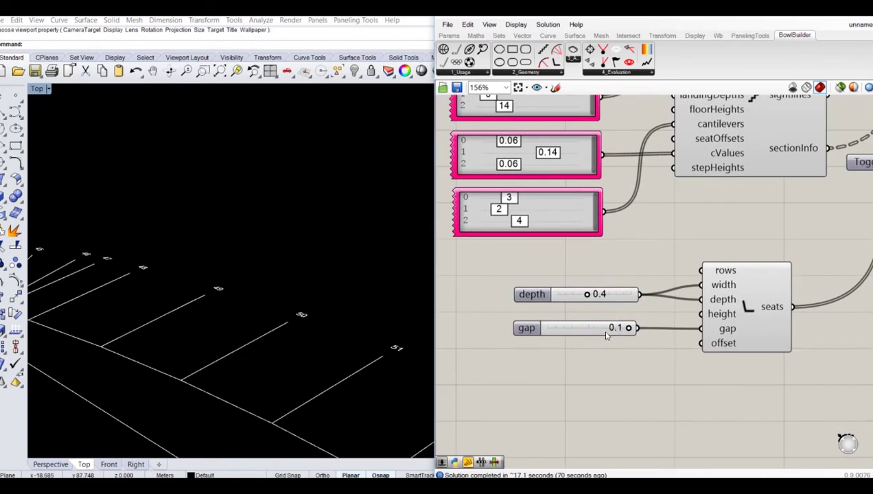
double_click(606, 352)
type("2")
key("Return")
left_click_drag(729, 320, 669, 351)
left_click(689, 254)
left_click_drag(663, 307, 624, 329)
key("Delete")
Increase the tier row counts feeding the section component's rows input.
scroll(775, 312, "down", 2)
right_click_drag(456, 263, 530, 255)
right_click_drag(864, 242, 756, 246)
left_click(818, 308)
left_click(766, 244)
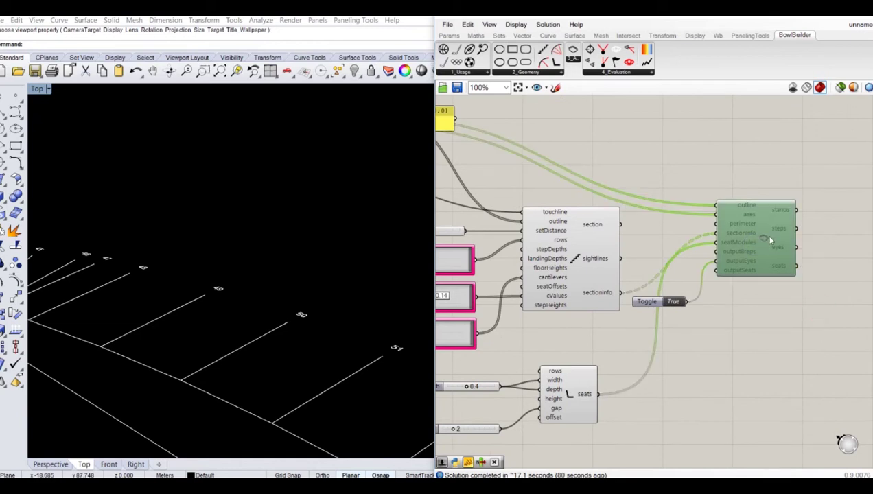
right_click_drag(633, 235, 740, 224)
left_click(667, 160)
scroll(484, 254, "up", 3)
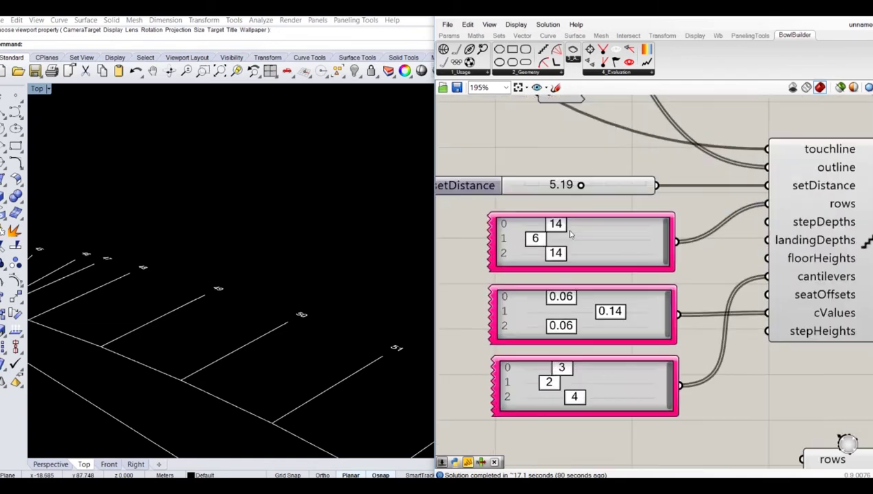
mouse_move(558, 225)
left_mouse_down()
mouse_move(568, 225)
mouse_move(541, 239)
mouse_move(569, 256)
mouse_move(572, 228)
left_mouse_up()
Re-enable the stands component so the bowl is recalculated.
scroll(558, 248, "down", 2)
scroll(574, 231, "down", 4)
right_click_drag(779, 231, 675, 237)
left_click(656, 235)
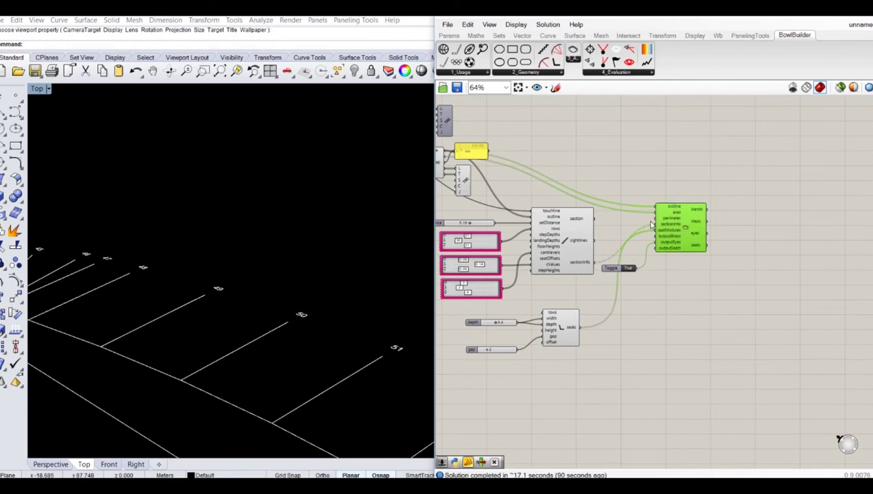
key("ctrl+e")
Examine the spectator eye points across the stands of the recalculated bowl.
right_click_drag(120, 241, 248, 239)
scroll(255, 192, "up", 5)
scroll(256, 191, "down", 7)
scroll(240, 184, "down", 8)
scroll(241, 177, "up", 8)
scroll(252, 198, "down", 3)
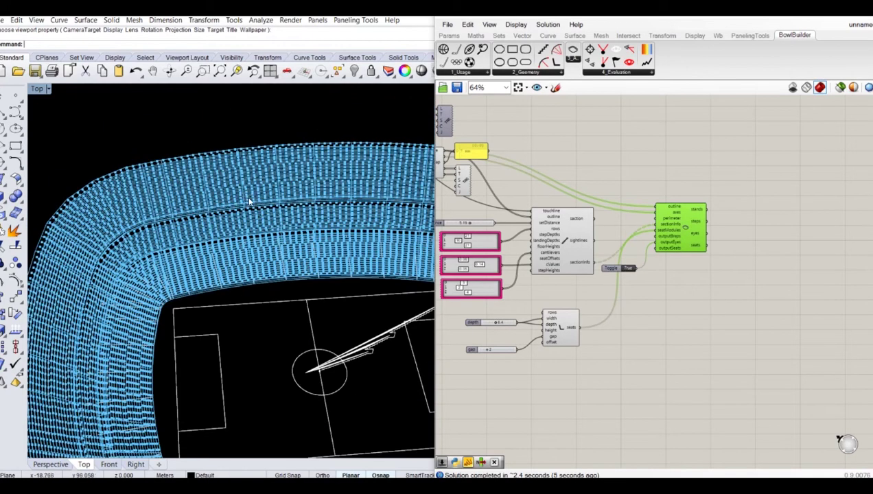
left_click(623, 136)
Add the cValues evaluation component and connect the stands' eyes output and the touchline to its inputs.
right_click_drag(750, 168, 694, 196)
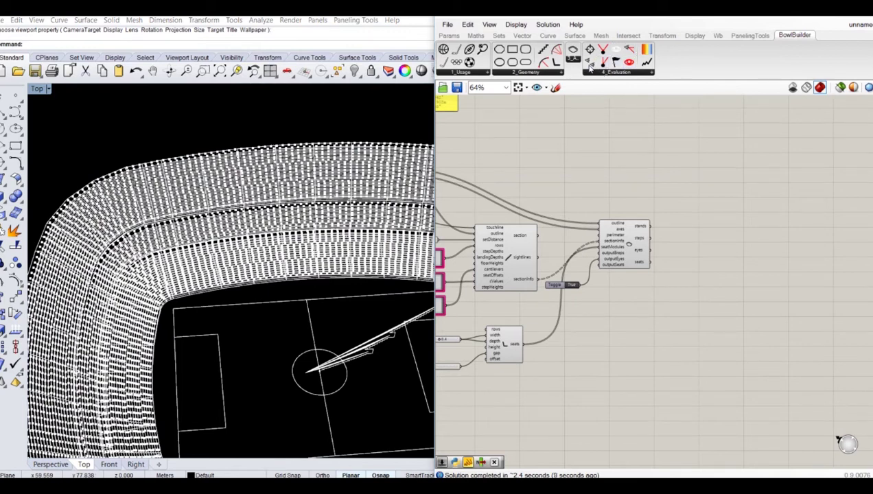
left_click_drag(590, 65, 711, 248)
scroll(705, 250, "up", 5)
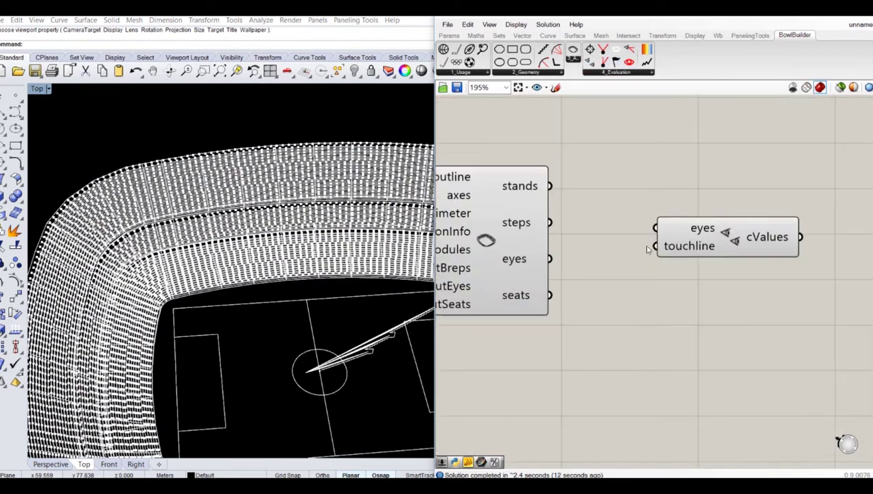
left_click_drag(573, 253, 662, 288)
scroll(806, 316, "down", 7)
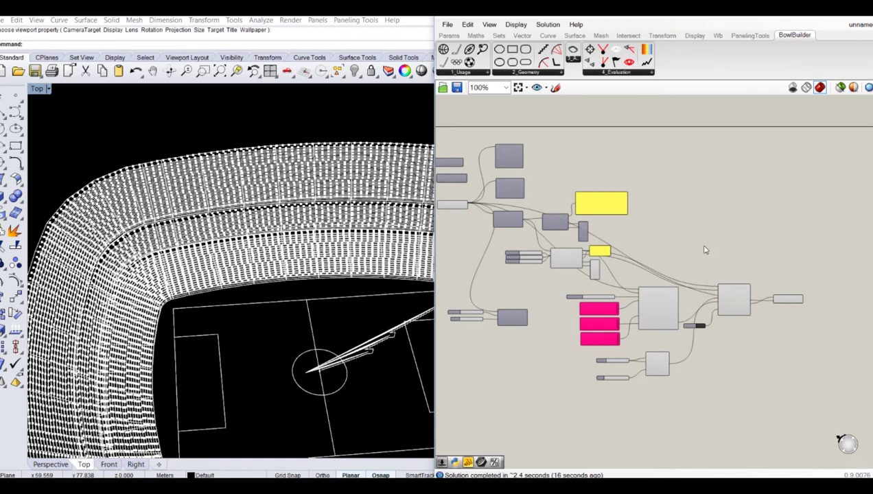
scroll(705, 250, "up", 4)
right_click_drag(730, 266, 674, 259)
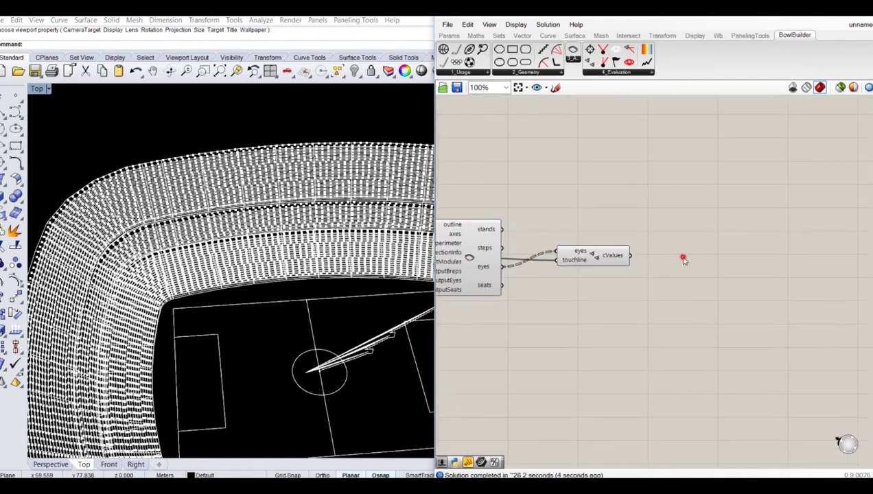
Add a Gradient component and place it beyond the cValues component with room for further inputs between them.
double_click(684, 259)
type("gradient")
key("Return")
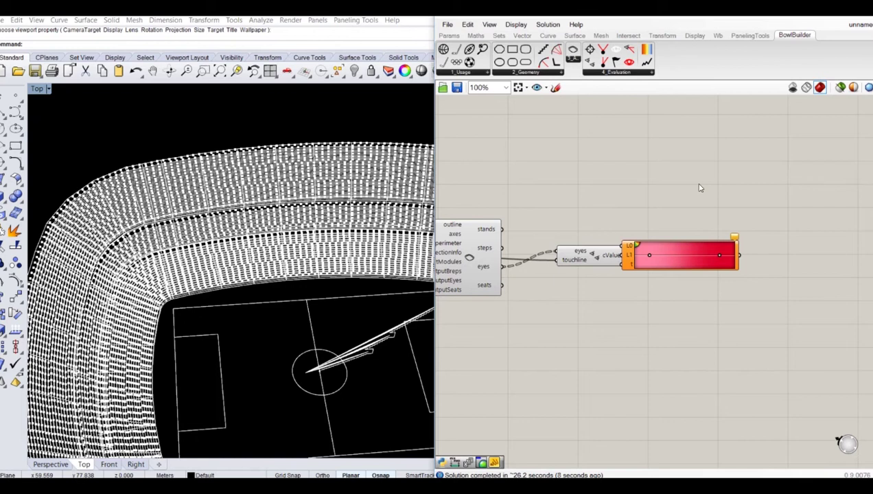
left_click_drag(676, 258, 752, 245)
Apply the green-yellow-red preset to the gradient and swap its end colours so it runs from red to green.
right_click(762, 243)
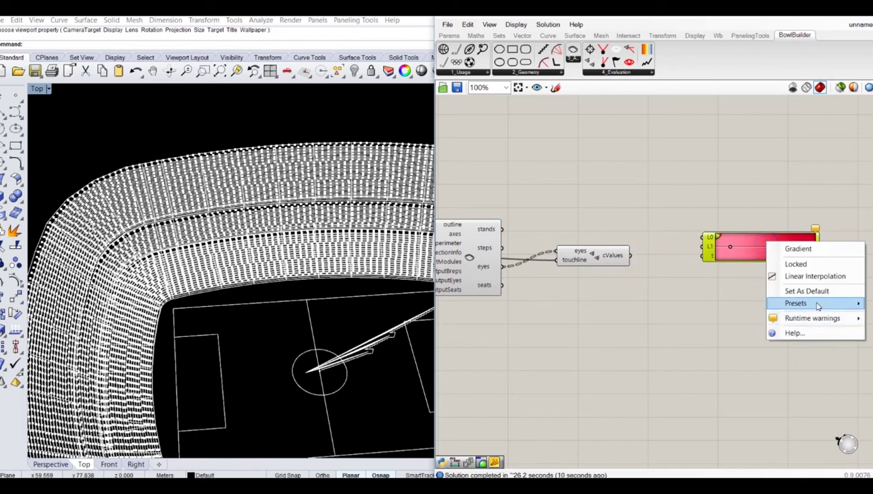
mouse_move(810, 303)
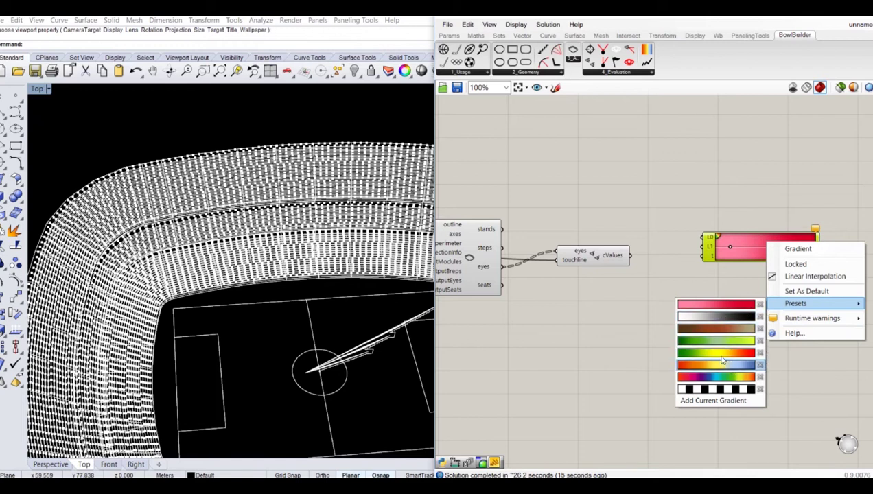
left_click(719, 353)
left_click(800, 304)
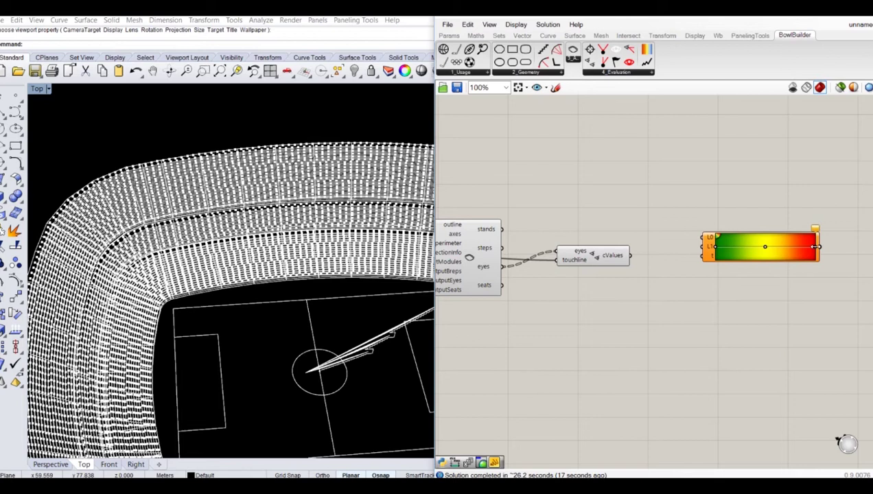
mouse_move(816, 246)
left_mouse_down()
mouse_move(724, 249)
mouse_move(816, 247)
left_mouse_up()
left_click_drag(744, 249, 716, 248)
Add a number slider set to 0.06 and connect it to the gradient's lower limit (L0).
double_click(650, 235)
type("0.5")
key("Return")
left_click_drag(691, 234, 702, 238)
left_click_drag(633, 231, 607, 221)
Add a number slider set to 0.2 and connect it to the gradient's upper limit (L1).
double_click(625, 236)
type("0.2")
key("Return")
left_click_drag(666, 236, 707, 247)
Connect the cValues output to the gradient's t input.
scroll(669, 220, "up", 1)
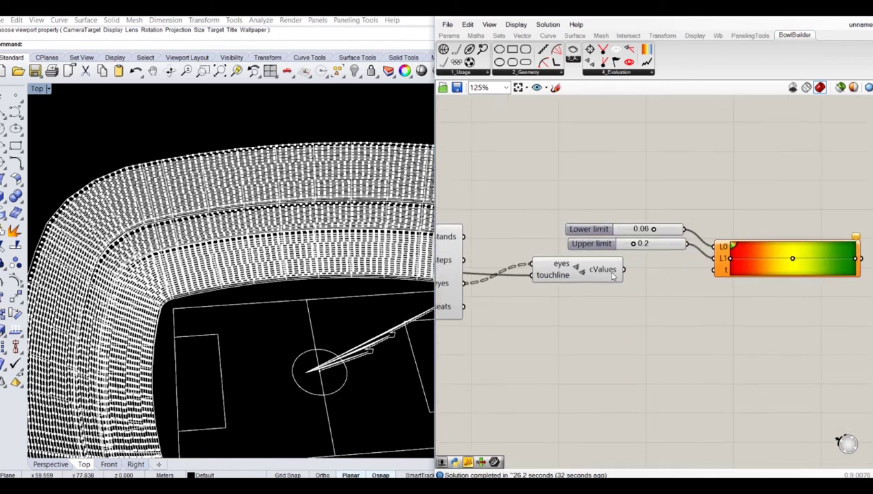
left_click_drag(591, 270, 718, 273)
left_click(699, 283)
Add a Custom Preview component with the stands' eyes as geometry and the gradient's colours as shader.
right_click_drag(779, 308, 646, 325)
double_click(758, 246)
type("custom")
key("Return")
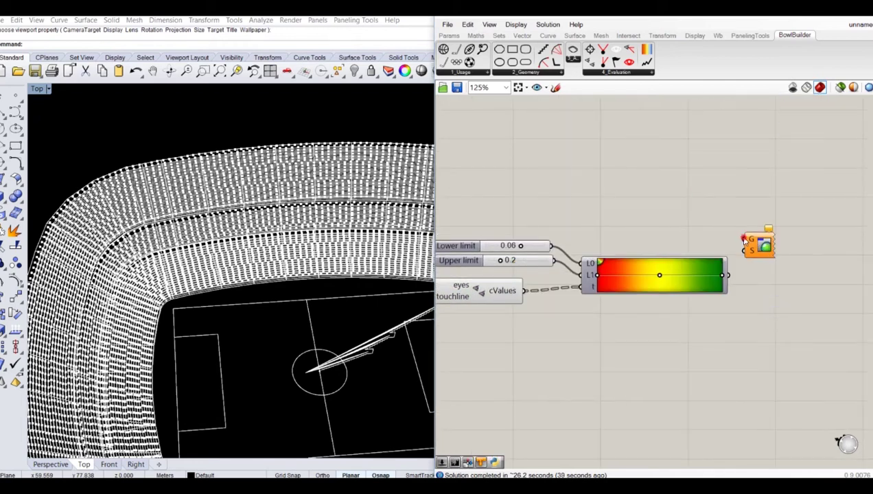
scroll(746, 240, "down", 2)
left_click_drag(745, 240, 478, 281)
scroll(742, 261, "up", 3)
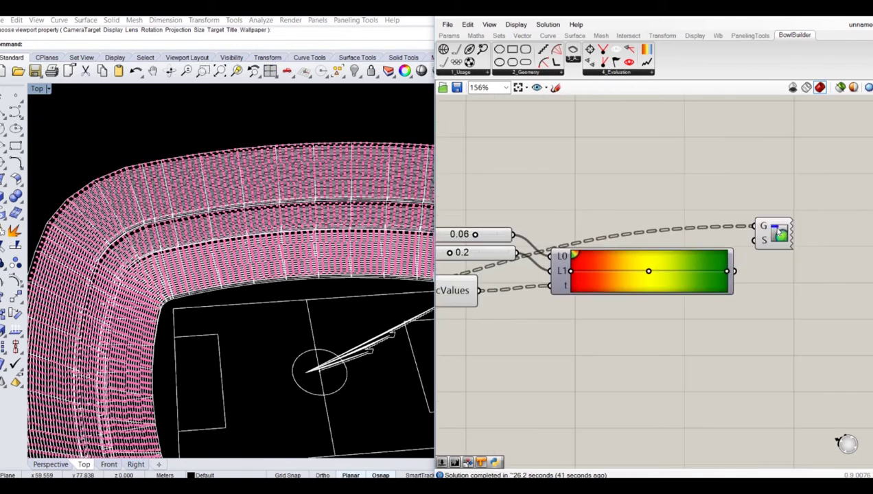
left_click_drag(780, 234, 794, 289)
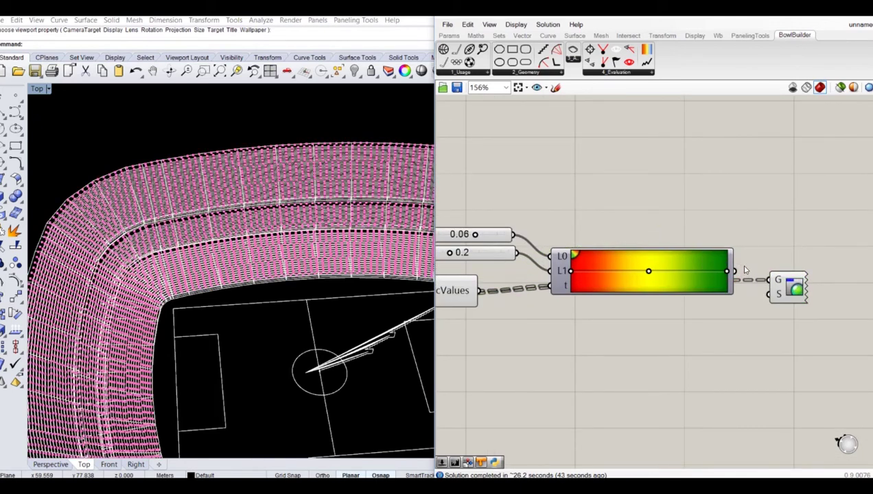
left_click_drag(734, 271, 769, 294)
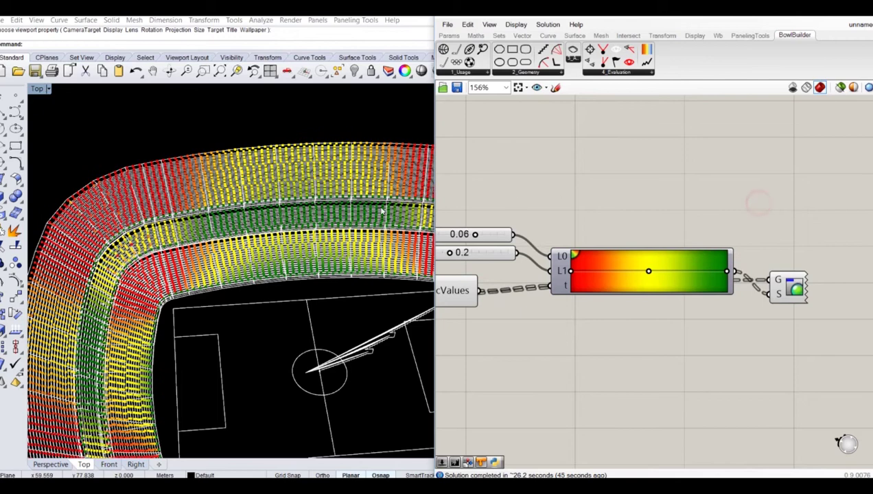
Examine the C-value colouring of the eye points across the whole bowl.
right_click_drag(287, 211, 250, 236)
scroll(220, 218, "down", 9)
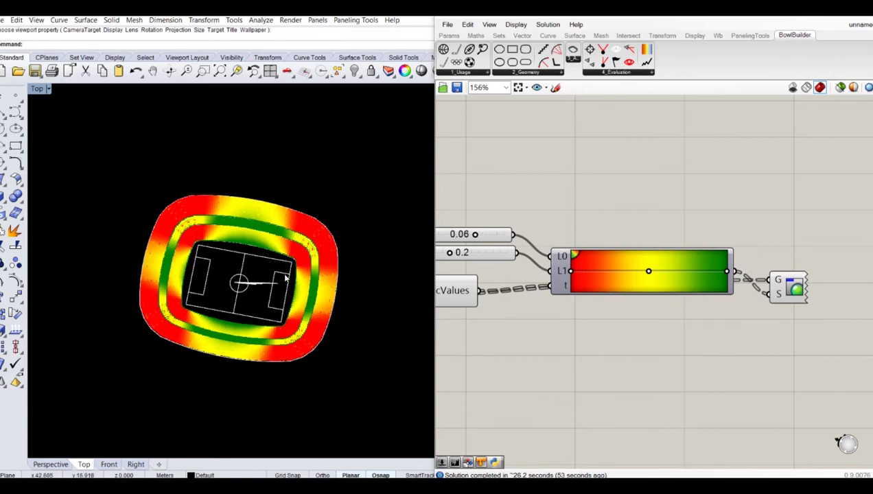
scroll(299, 262, "up", 2)
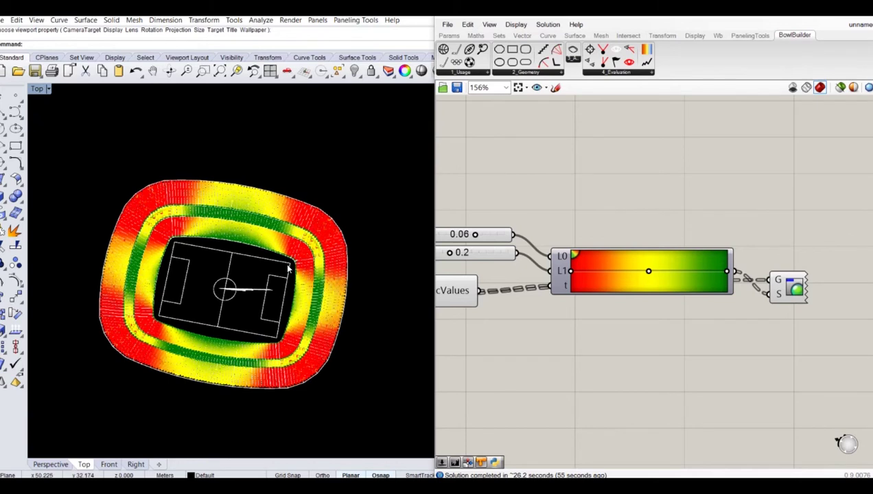
scroll(288, 268, "down", 2)
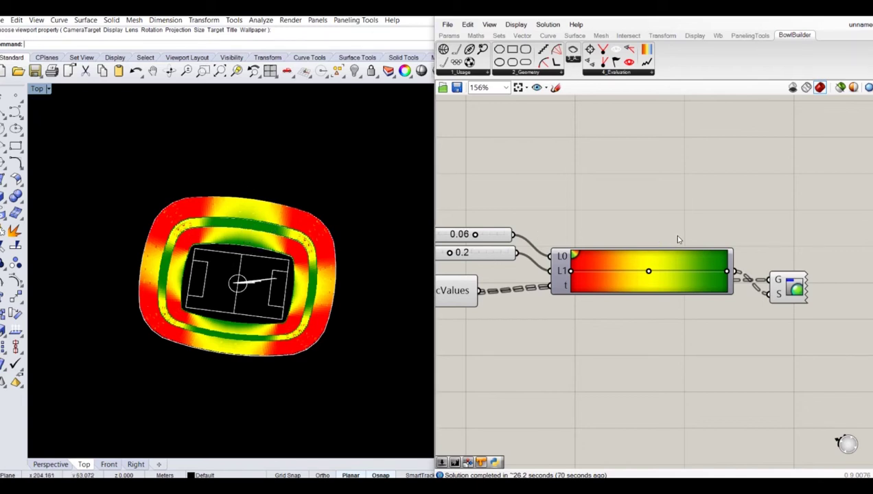
Add a Boolean Toggle set to True and connect it to the closed input of the rectangular outline component.
scroll(674, 234, "down", 4)
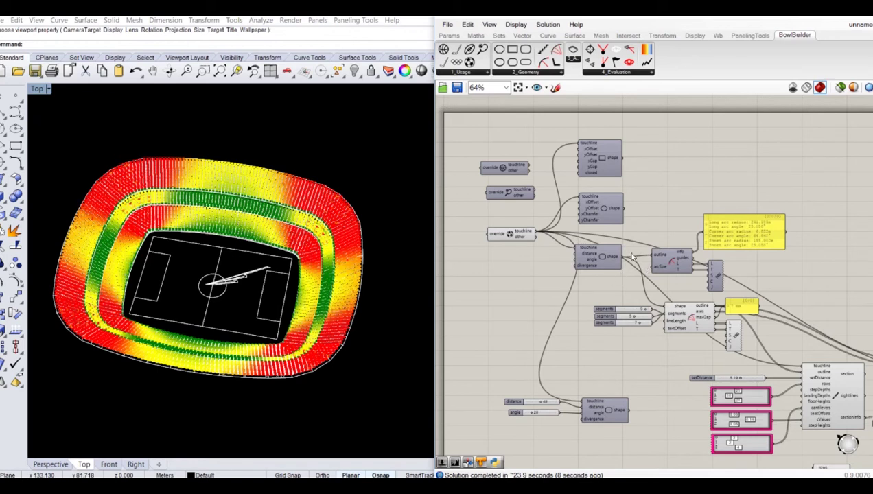
right_click_drag(632, 257, 615, 239)
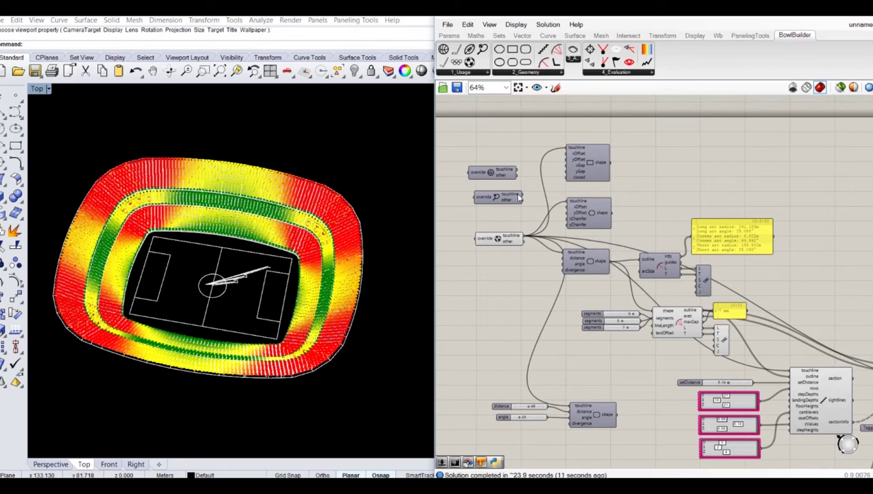
double_click(533, 181)
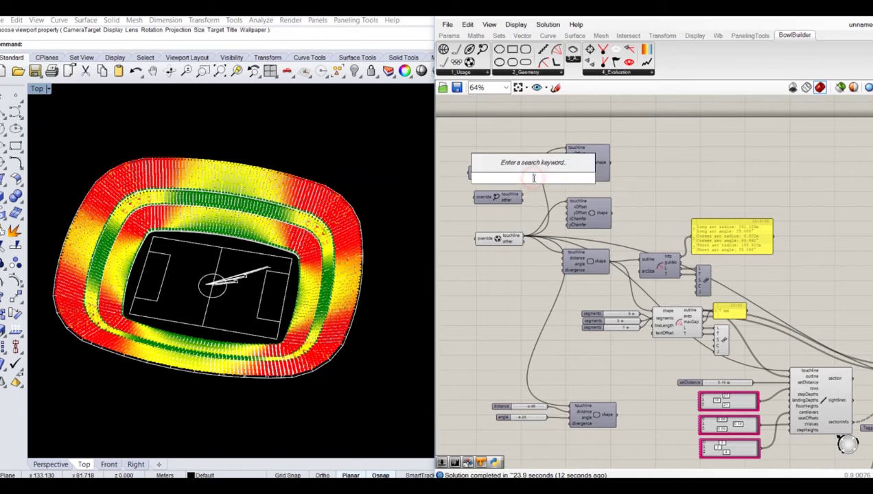
type("bool")
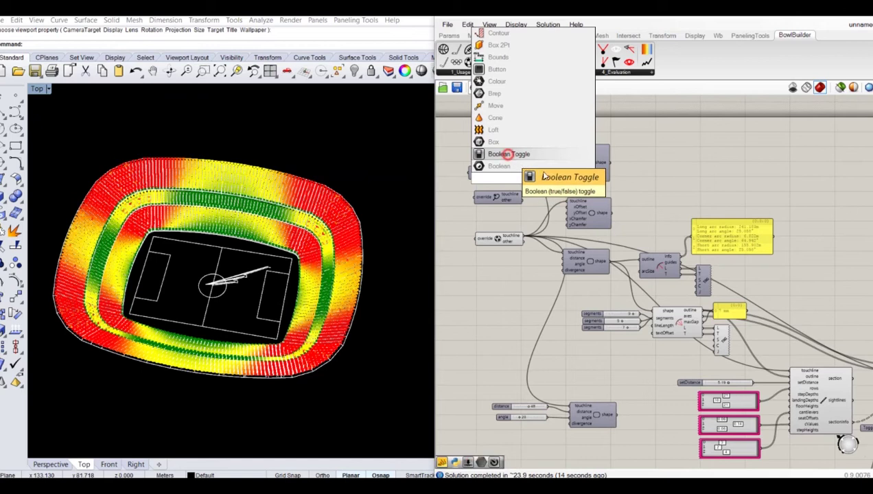
left_click(508, 153)
double_click(542, 178)
scroll(545, 179, "up", 5)
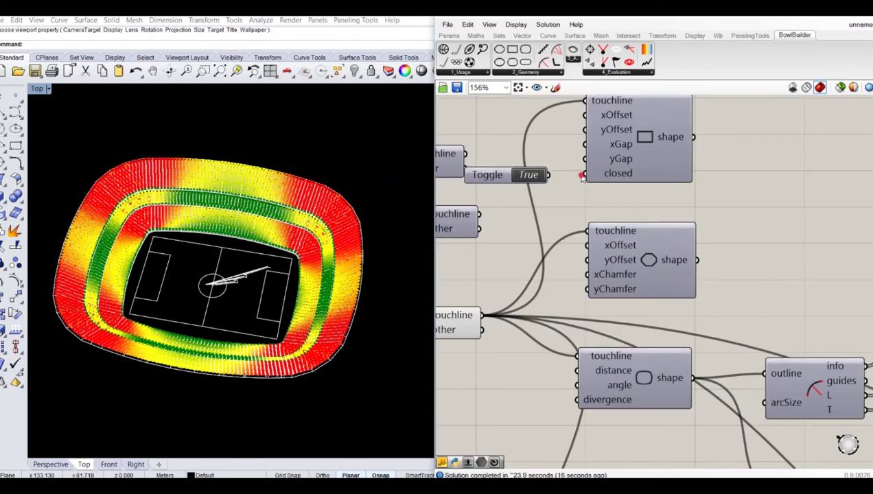
left_click_drag(583, 177, 548, 175)
Move the shape wires from the rounded rectangle outline to the closed rectangular outline component's shape output.
scroll(659, 196, "down", 2)
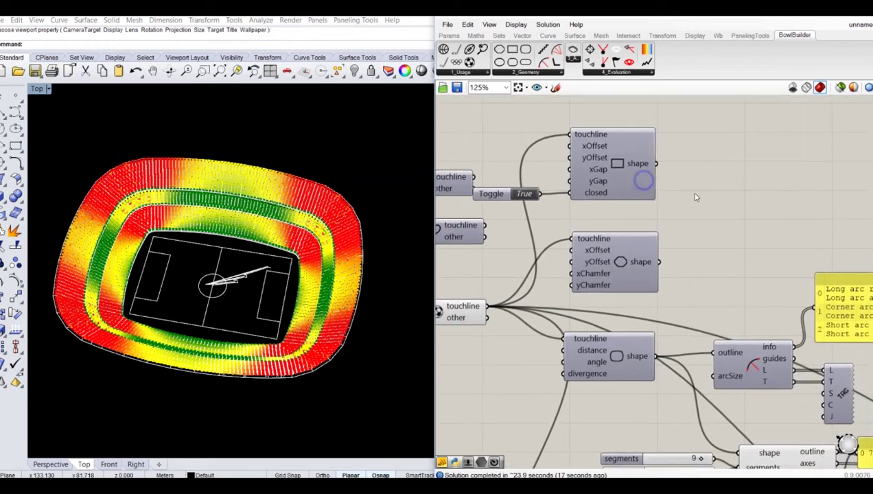
left_click(695, 197)
left_click_drag(657, 357, 657, 164, "ctrl+shift")
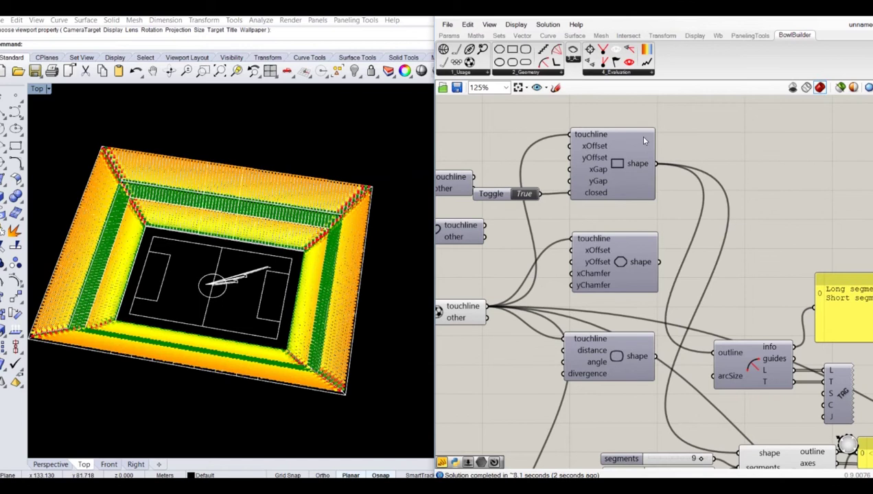
scroll(728, 210, "down", 3)
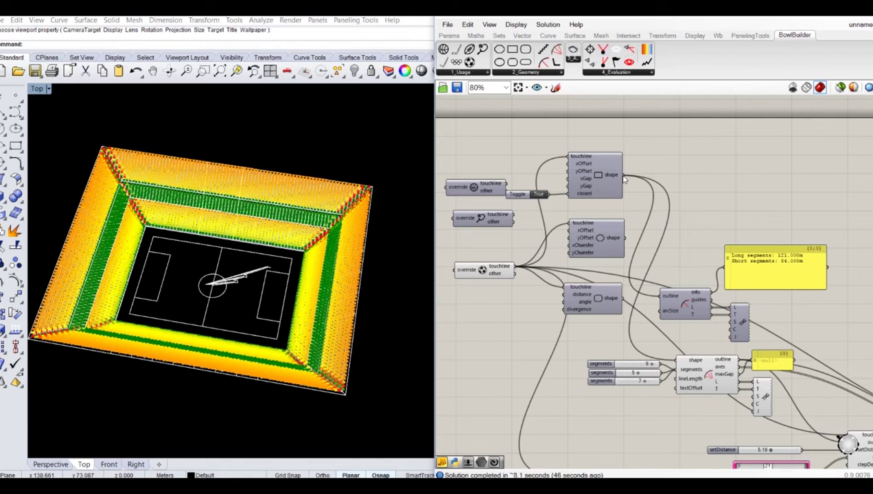
left_click_drag(623, 175, 629, 195, "ctrl+shift")
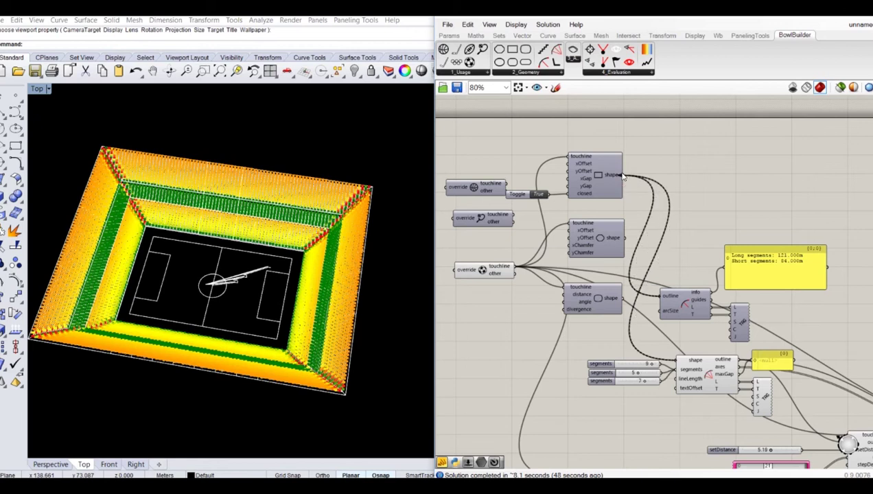
Add the angles evaluation component below the cValues component.
right_click_drag(747, 201, 587, 174)
scroll(526, 175, "down", 3)
right_click_drag(709, 217, 527, 175)
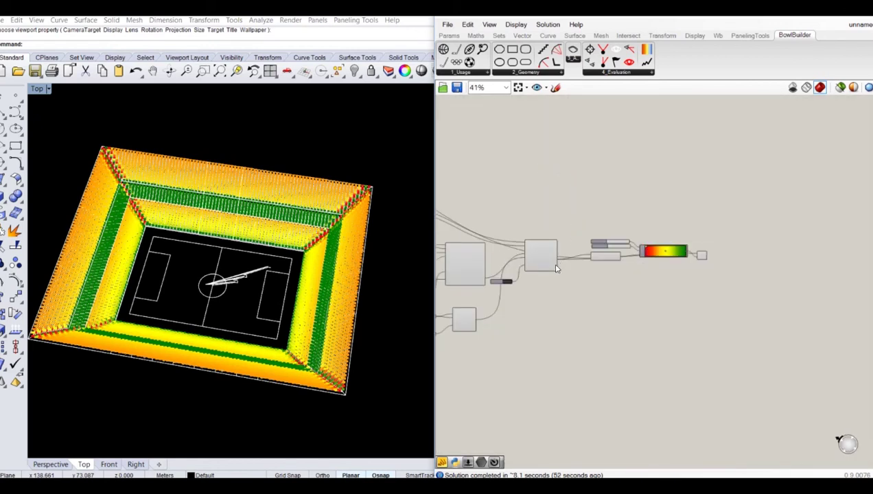
scroll(556, 267, "up", 2)
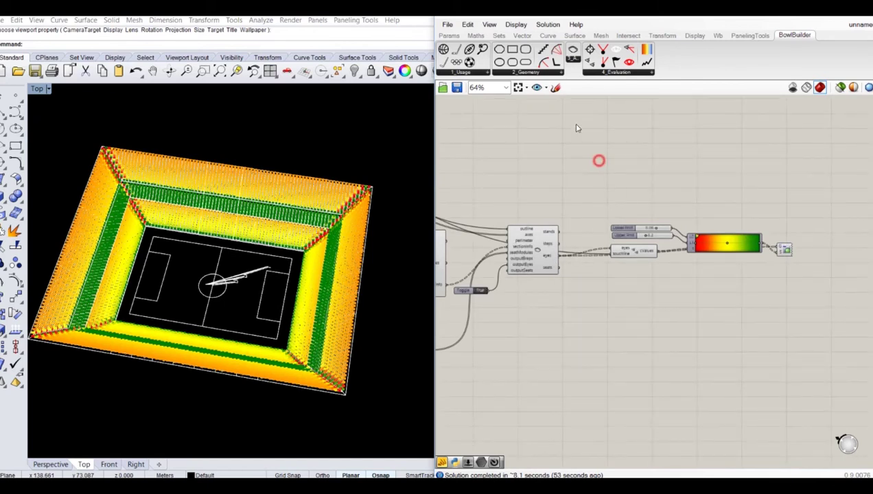
left_click_drag(603, 63, 595, 290)
scroll(579, 269, "up", 2)
left_click(577, 252)
Connect the stands' eyes and the segmented bowl's outline and axes to the matching inputs of the angles component.
scroll(758, 338, "down", 3)
scroll(758, 337, "down", 3)
scroll(555, 252, "up", 4)
scroll(698, 335, "down", 3)
scroll(701, 336, "up", 3)
scroll(704, 336, "up", 1)
scroll(705, 336, "down", 3)
scroll(495, 277, "up", 1)
scroll(495, 277, "up", 3)
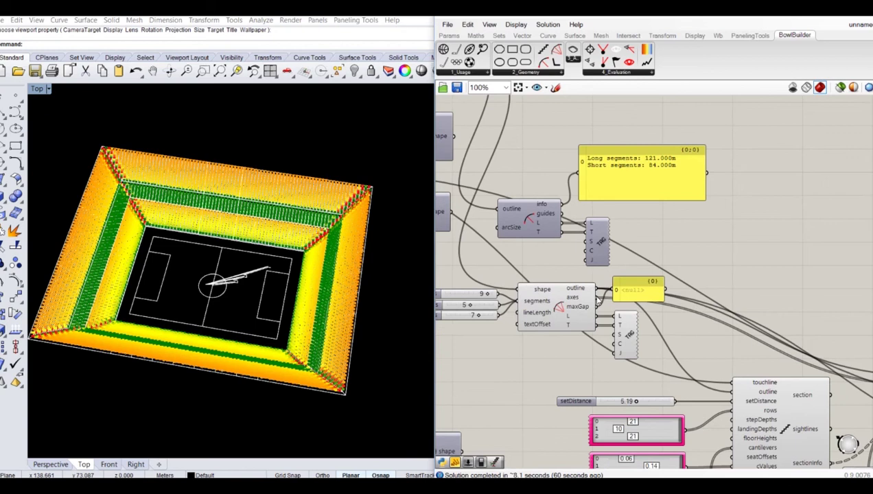
scroll(508, 273, "down", 5)
scroll(622, 327, "up", 5)
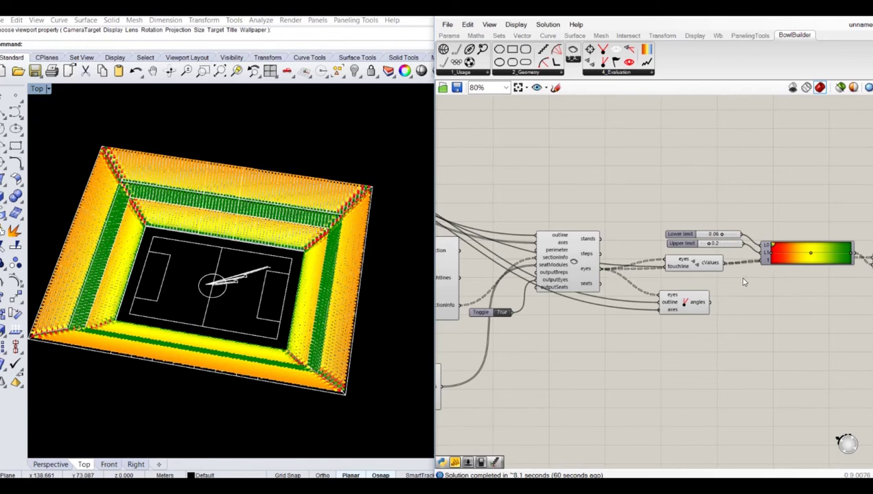
Duplicate the gradient below the original and apply the green-yellow-red preset to the copy.
right_click_drag(842, 274, 745, 280)
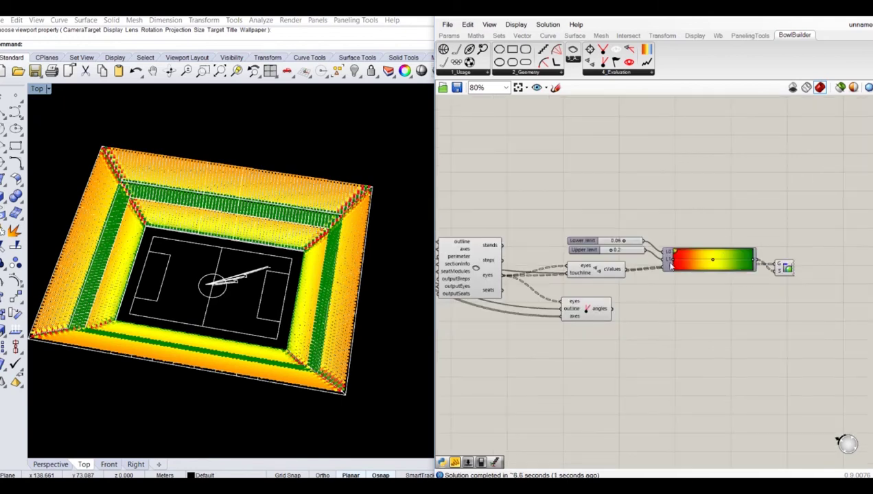
left_click_drag(694, 259, 694, 317, "alt")
right_click(698, 331)
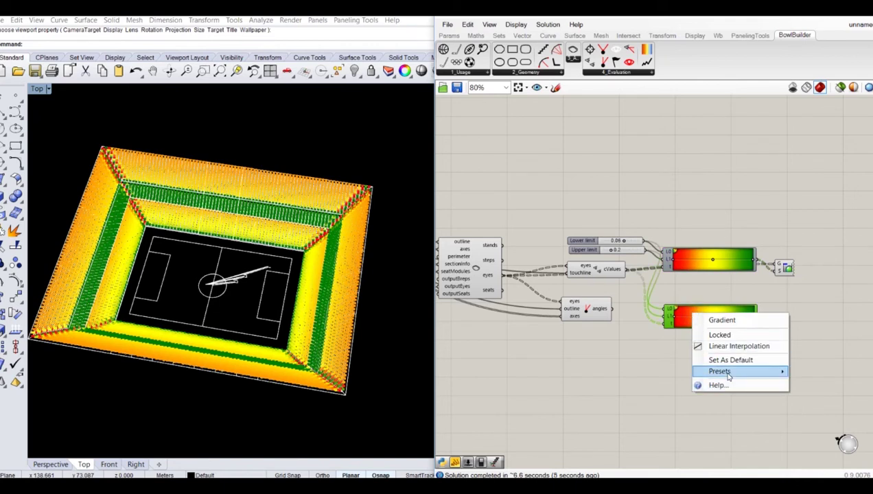
mouse_move(726, 372)
left_click(839, 421)
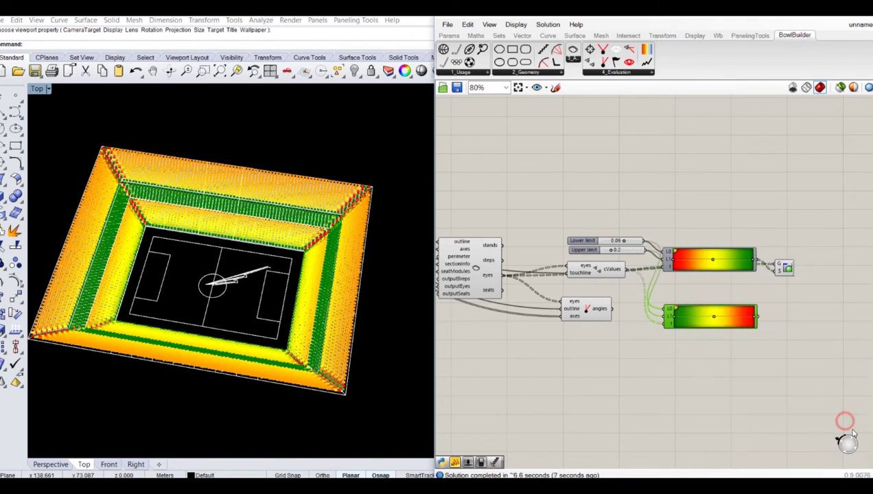
Connect the angles output to the second gradient's t input and shift both gradients further from the evaluation components.
scroll(594, 322, "up", 1)
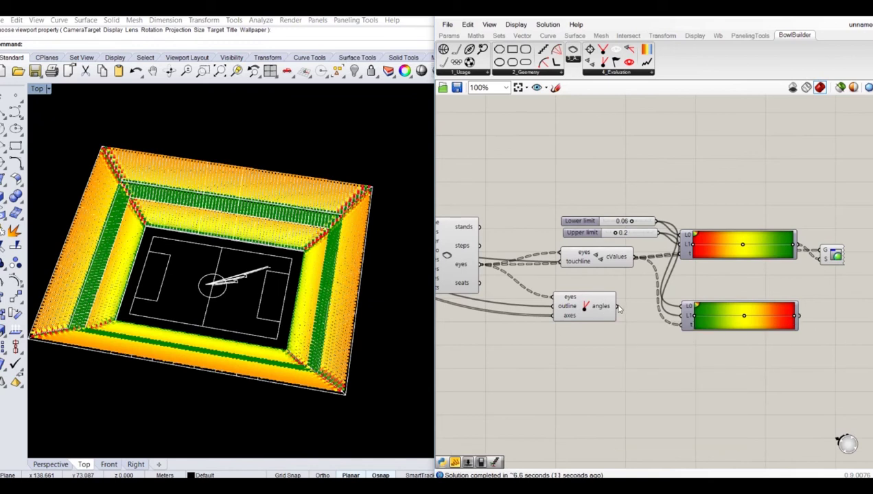
left_click_drag(618, 307, 684, 325)
left_click_drag(848, 177, 676, 339)
left_click_drag(709, 240, 749, 243)
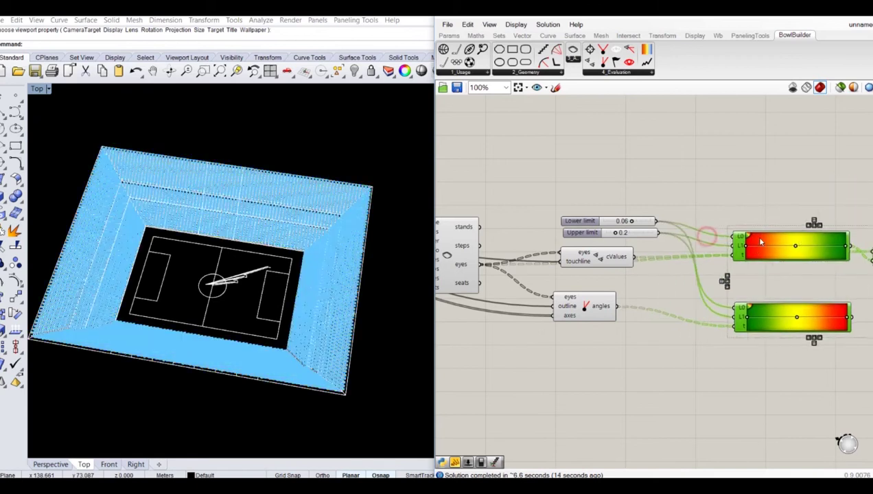
left_click(694, 302)
Add a Bounds component fed by the angles output and flatten its N input.
scroll(747, 307, "up", 2)
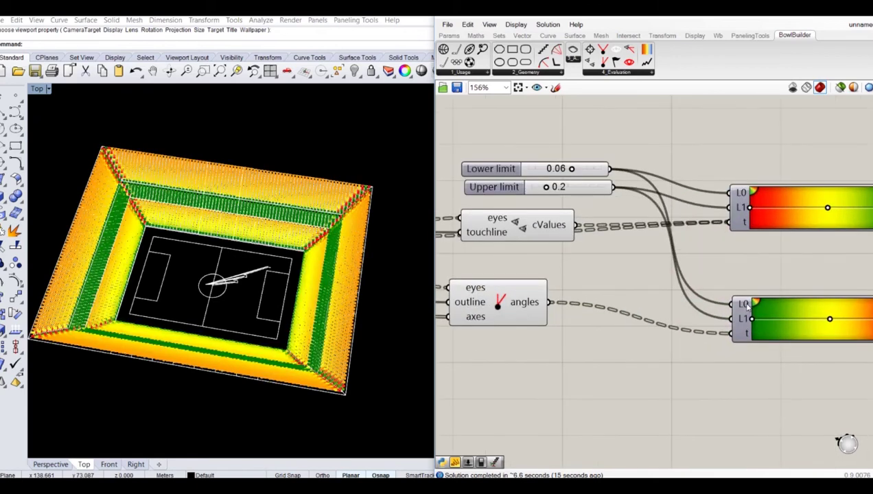
double_click(585, 294)
type("bounds")
left_click(578, 286)
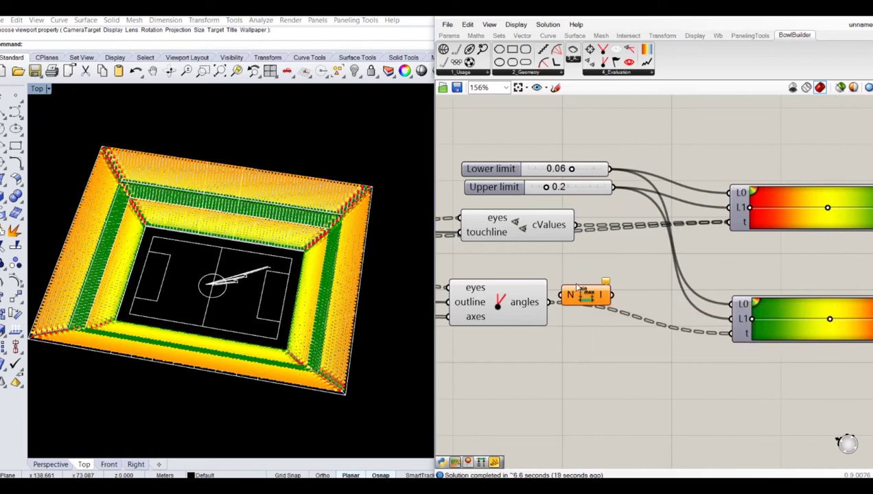
left_click_drag(552, 302, 564, 295)
right_click(567, 295)
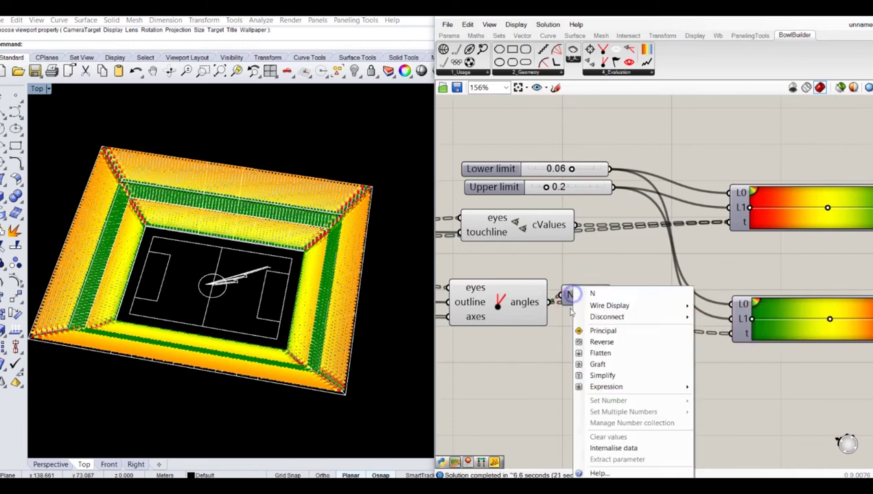
left_click(600, 352)
Add a Deconstruct Domain component after Bounds and connect its S and E outputs to the second gradient's L0 and L1.
double_click(642, 304)
type("ded")
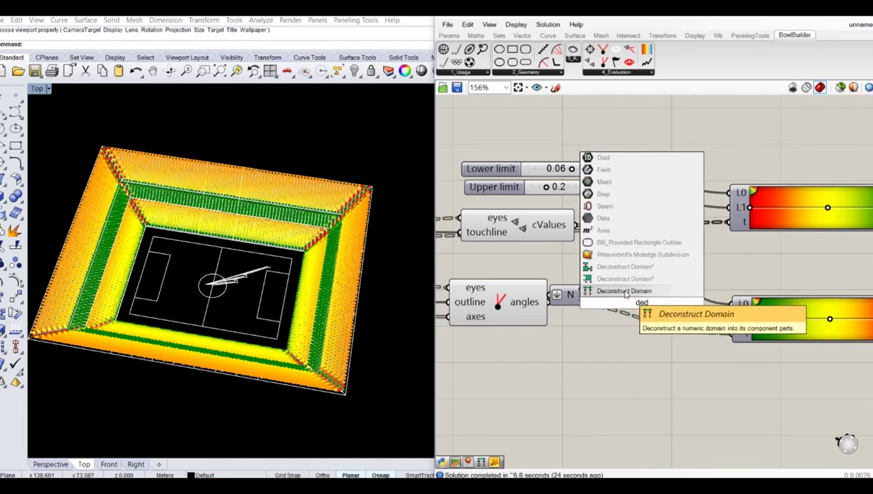
left_click(623, 291)
left_click(623, 291)
left_click_drag(631, 302, 732, 304)
left_click_drag(678, 305, 732, 319)
left_click(589, 296)
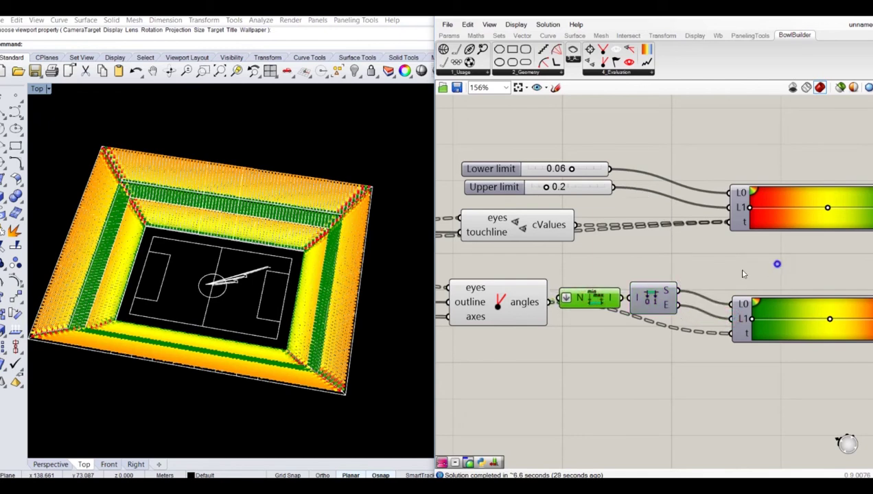
Connect the viewing-angle gradient's output to the Custom Preview's S input and inspect the coloured bowl.
right_click_drag(776, 262, 525, 265)
left_click_drag(664, 321, 699, 234)
right_click_drag(230, 214, 313, 225)
scroll(324, 226, "up", 4)
scroll(333, 211, "down", 4)
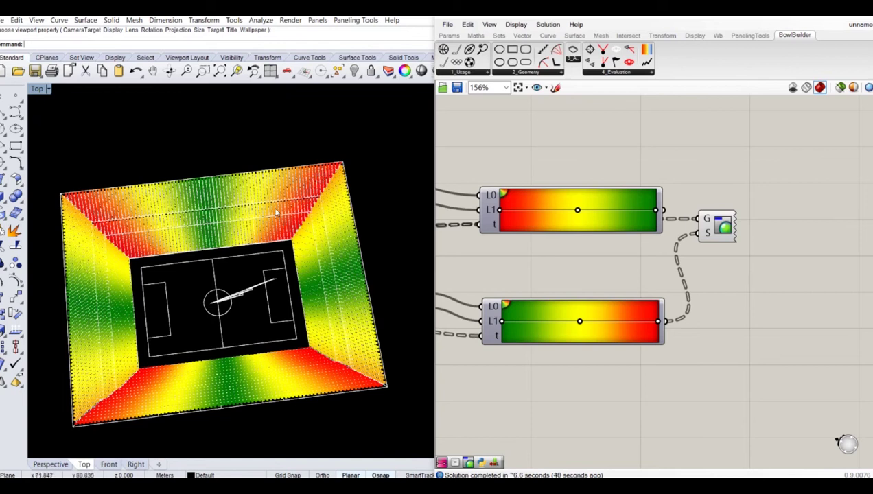
right_click_drag(235, 259, 211, 243)
Rearrange the cValues component and the angles, Bounds and Deconstruct Domain chain with more space between them.
right_click_drag(595, 266, 665, 266)
scroll(730, 268, "down", 1)
left_click(660, 262)
left_click_drag(663, 275, 619, 300)
left_click(631, 264)
left_click_drag(548, 240, 533, 239)
left_click_drag(602, 233, 446, 331)
left_click(616, 262)
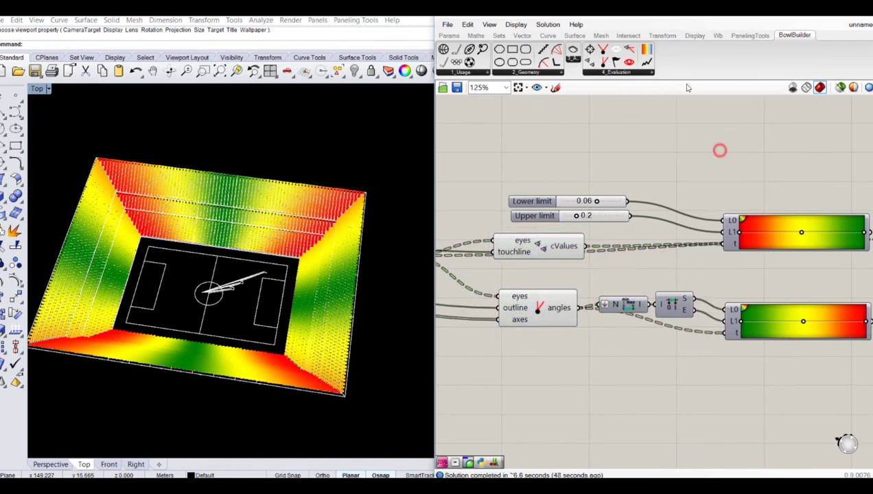
Add two data components with values, domain and importance inputs, plus one component that outputs values and percentage.
left_click(648, 62)
left_click(651, 353)
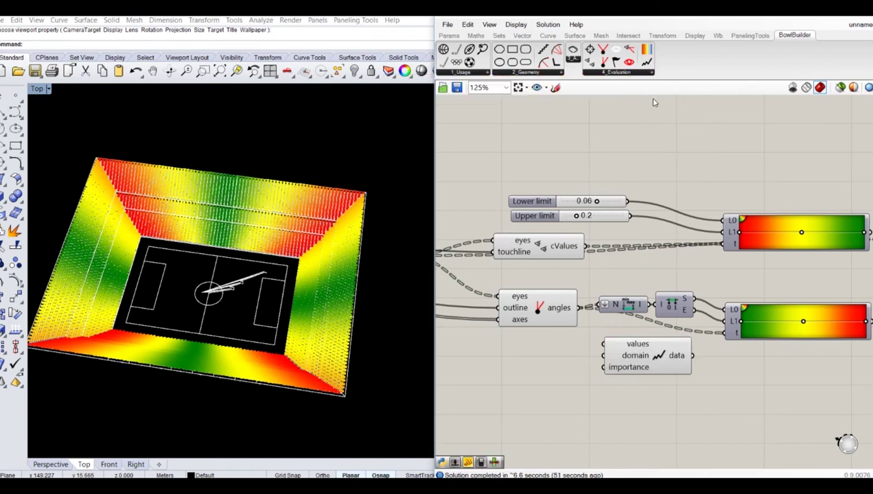
left_click(648, 63)
left_click(647, 401)
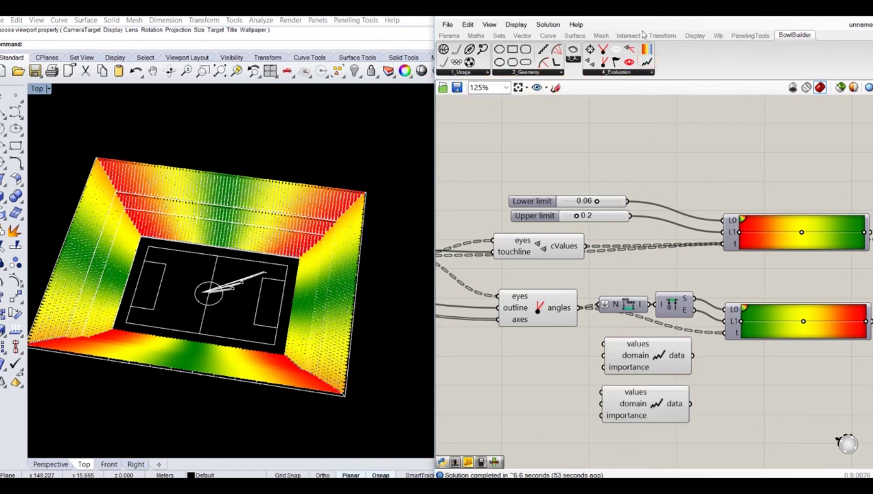
left_click(732, 380)
scroll(774, 339, "down", 2)
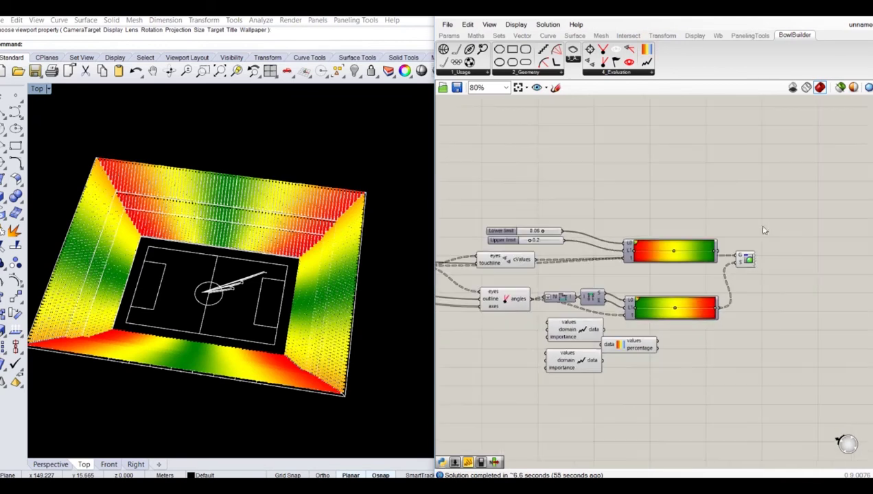
Shift the gradients, limit sliders and preview away from the evaluations and place one data component beside the C-value wires.
left_click_drag(772, 219, 568, 326)
left_click_drag(553, 310, 553, 310)
left_click_drag(644, 253, 724, 252)
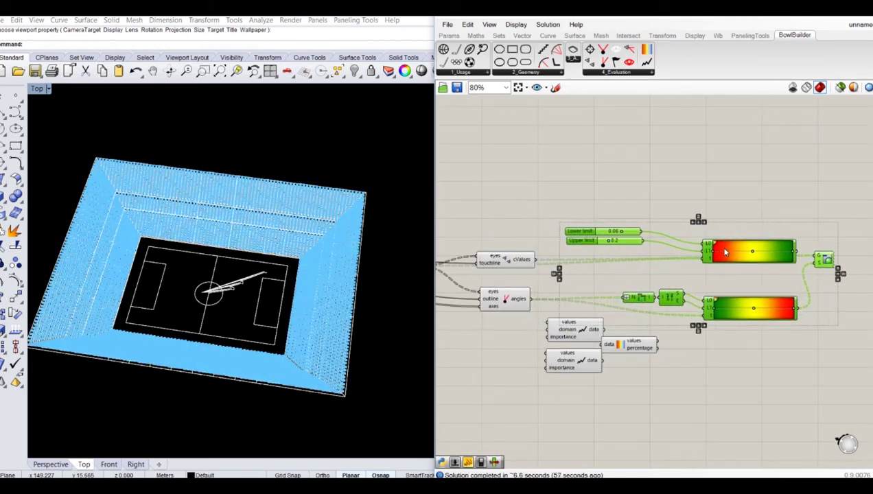
left_click(704, 201)
left_click_drag(558, 338, 658, 271)
scroll(643, 270, "up", 1)
left_click_drag(645, 198, 594, 232)
left_click_drag(578, 222, 495, 214)
Add a Construct Domain fed by the 0.06 and 0.2 sliders and connect it and the C-values to the first data component.
double_click(633, 199)
type("division")
key("Return")
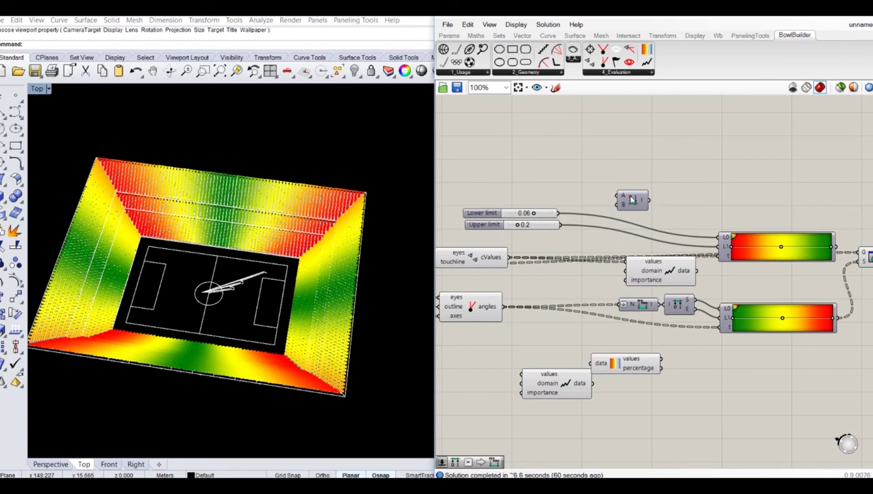
left_click_drag(632, 201, 612, 215)
scroll(564, 220, "up", 2)
left_click_drag(557, 207, 615, 206)
left_click_drag(612, 218, 562, 228)
left_click_drag(665, 212, 662, 299)
left_click_drag(640, 201, 617, 220)
Reposition the second data component and the values-and-percentage component, and move the viewing-angle gradient further down.
right_click_drag(637, 307, 657, 230)
left_click_drag(668, 364, 723, 350)
right_click_drag(696, 376, 665, 333)
left_click_drag(554, 358, 610, 379)
right_click_drag(772, 308, 629, 321)
scroll(629, 321, "down", 2)
right_click_drag(721, 281, 700, 308)
right_click_drag(673, 257, 689, 206)
left_click_drag(670, 259, 670, 284)
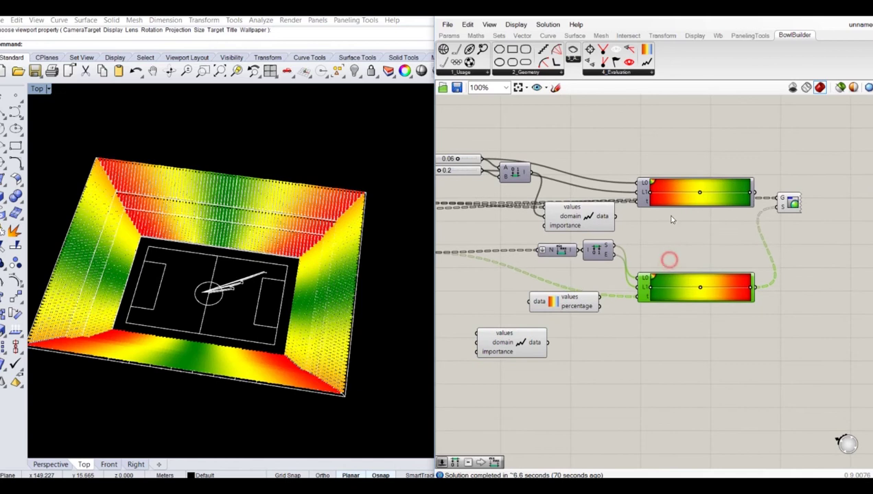
Replace the viewing-angle gradient with a red-yellow-green copy of the C-value gradient, wired to the angles, their bounds and the preview.
left_click_drag(671, 195, 683, 253, "alt")
scroll(620, 232, "up", 3)
right_click_drag(621, 232, 648, 240)
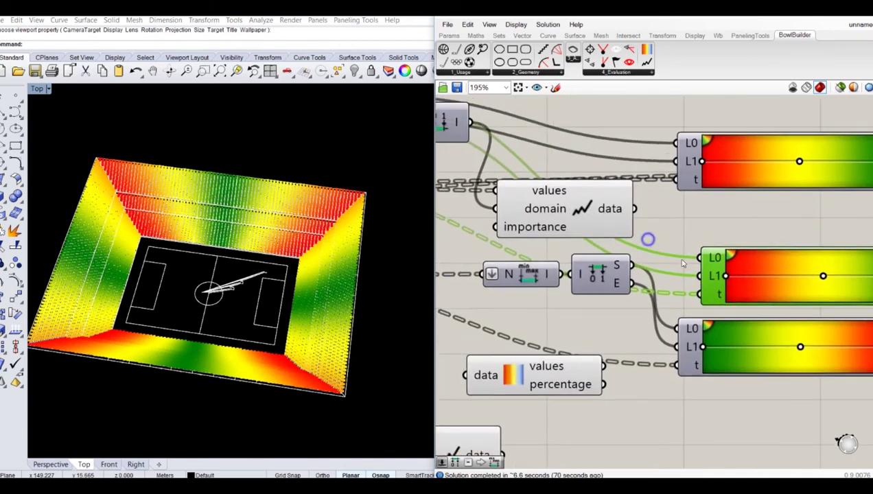
left_click(666, 238)
scroll(698, 269, "down", 2)
left_click(701, 272)
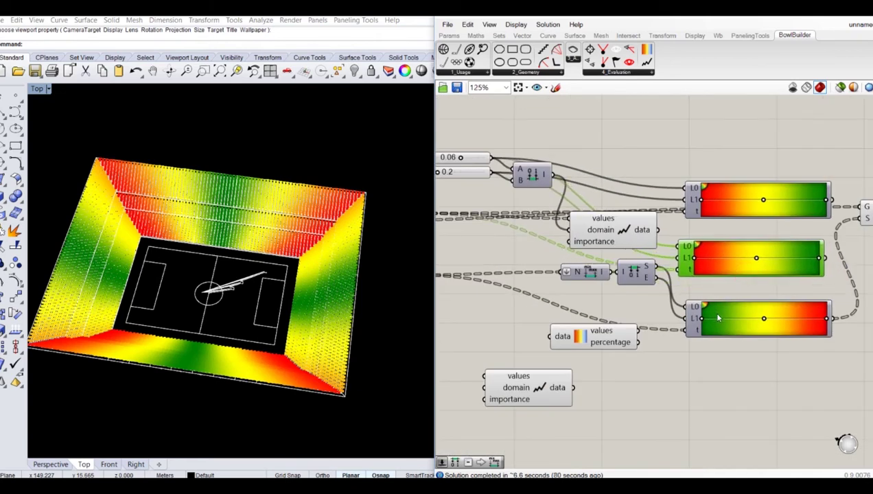
key("Delete")
left_click_drag(732, 308, 711, 286)
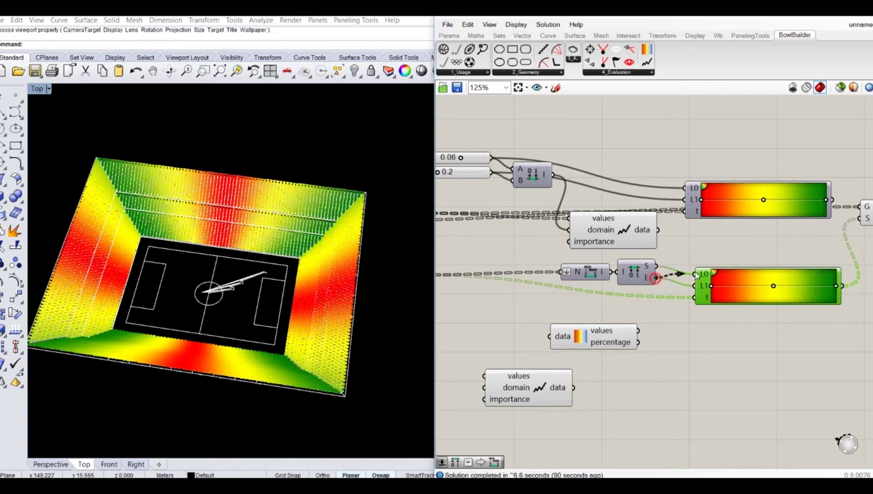
Swap the Deconstruct Domain connections on the viewing-angle gradient's L0 and L1, and tidy the gradient and Bounds positions.
left_click_drag(698, 291, 658, 272)
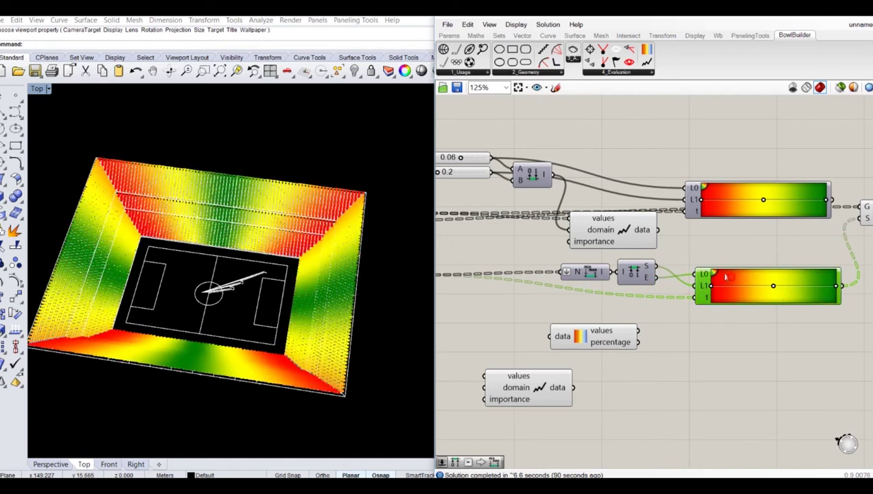
left_click_drag(731, 279, 717, 270)
left_click(712, 319)
right_click_drag(662, 313, 679, 271)
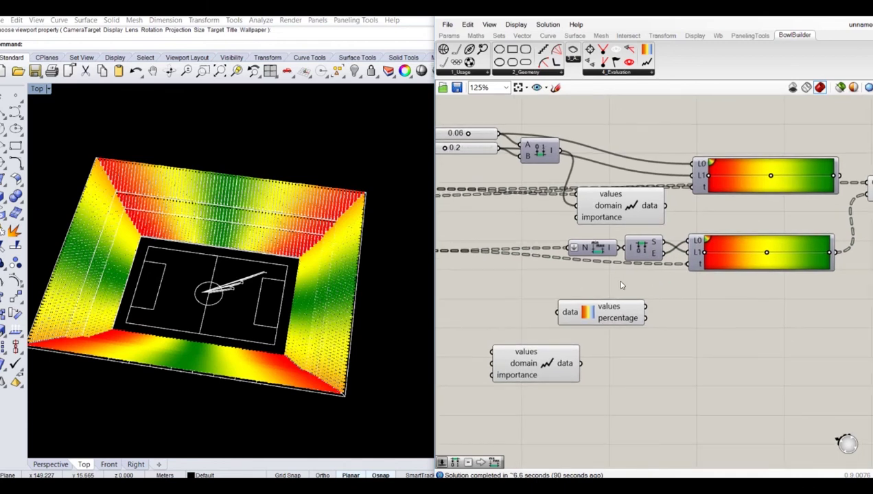
left_click_drag(582, 250, 565, 250)
left_click(543, 280)
Duplicate Construct Domain, feed it the angle bounds in reverse order, and connect it and the angles to the second data component.
left_click_drag(539, 150, 706, 308, "alt")
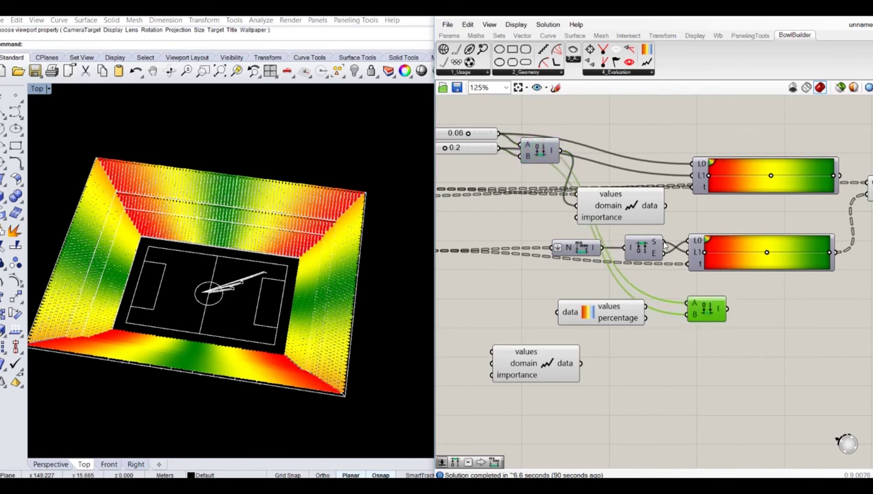
left_click_drag(664, 242, 687, 314)
left_click_drag(664, 254, 471, 261)
scroll(660, 280, "down", 1)
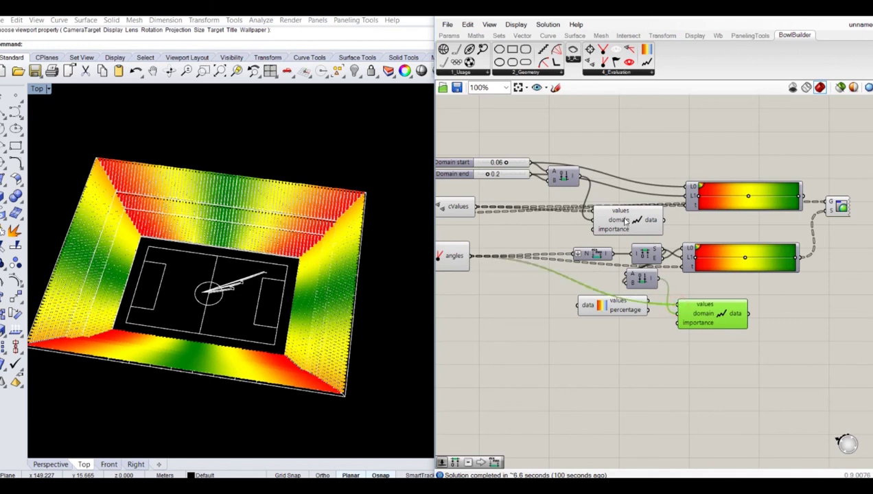
Stack the two data components below the gradients and move the values-and-percentage component to their output side.
left_click_drag(626, 220, 711, 295)
left_click_drag(806, 290, 712, 324)
left_click_drag(706, 291, 722, 323)
left_click_drag(605, 309, 820, 330)
left_click_drag(658, 215, 573, 303)
left_click_drag(595, 254, 520, 255)
left_click_drag(757, 293, 703, 363)
left_click_drag(717, 326, 703, 324)
Add a number slider set to 0.5 and connect it to the importance inputs of both data components.
left_click(625, 336)
double_click(625, 335)
type("slider")
key("Return")
scroll(663, 332, "up", 5)
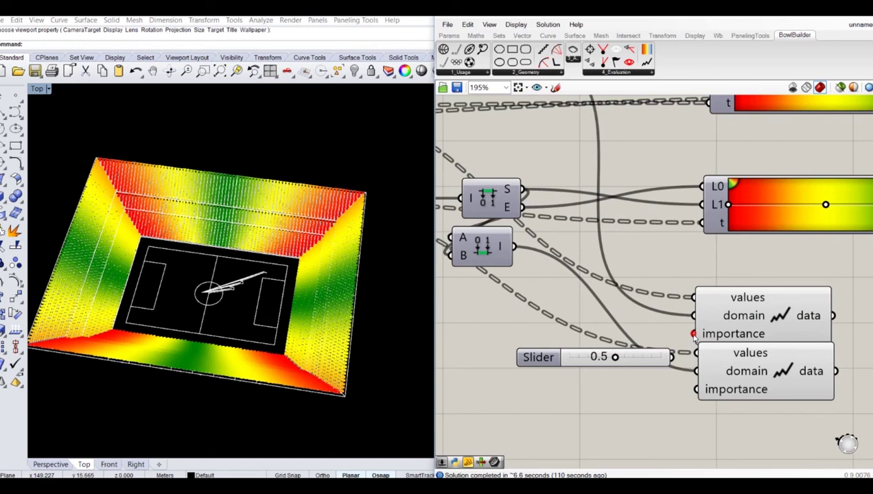
left_click_drag(692, 335, 600, 348)
left_click_drag(699, 389, 529, 343)
Connect both data outputs to the data input of the values-and-percentage component and place it next to them.
left_click_drag(854, 306, 769, 343)
left_click_drag(774, 330, 653, 328)
left_click(764, 323)
right_click_drag(782, 321, 616, 328)
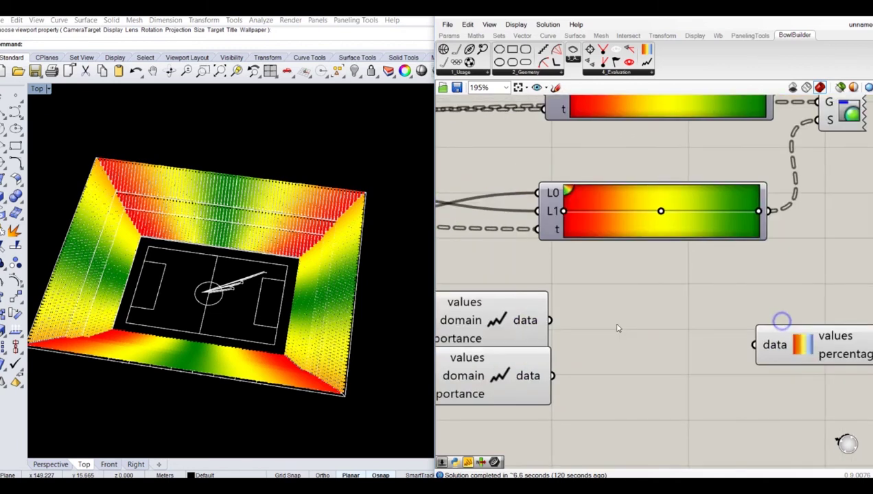
scroll(616, 326, "down", 1)
left_click_drag(761, 336, 566, 365)
left_click_drag(604, 343, 626, 348)
right_click_drag(611, 349, 723, 347)
scroll(723, 347, "down", 1)
Shift both gradients further from the evaluation components and duplicate the viewing-angle gradient beside the values-and-percentage component.
right_click_drag(747, 326, 626, 341)
left_click_drag(760, 144, 570, 269)
left_click_drag(699, 266, 758, 265)
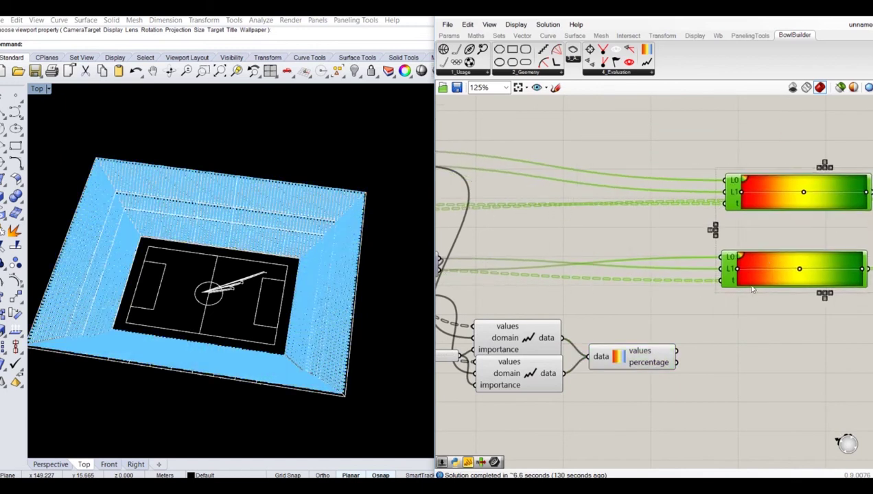
right_click_drag(760, 297, 632, 285)
left_click(618, 308)
left_click_drag(627, 269, 623, 356, "alt")
left_click(585, 310)
right_click_drag(591, 303, 672, 296)
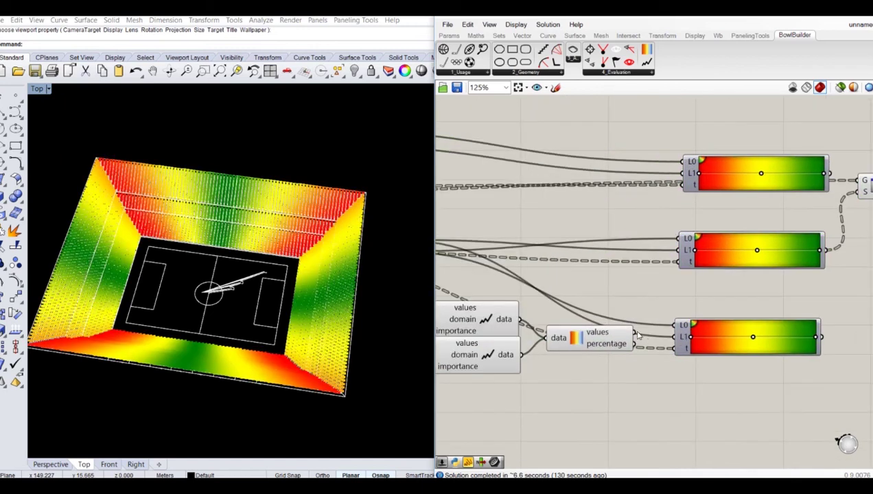
Connect the combined values to the third gradient's t and drive its limits with copies of Bounds and Deconstruct Domain.
left_click_drag(630, 331, 671, 349)
right_click_drag(585, 314, 745, 335)
scroll(745, 335, "down", 2)
left_click_drag(626, 267, 808, 325)
right_click_drag(771, 362, 604, 386)
scroll(611, 373, "up", 3)
left_click(608, 376)
left_click_drag(655, 354, 652, 362)
left_click_drag(701, 338, 653, 377)
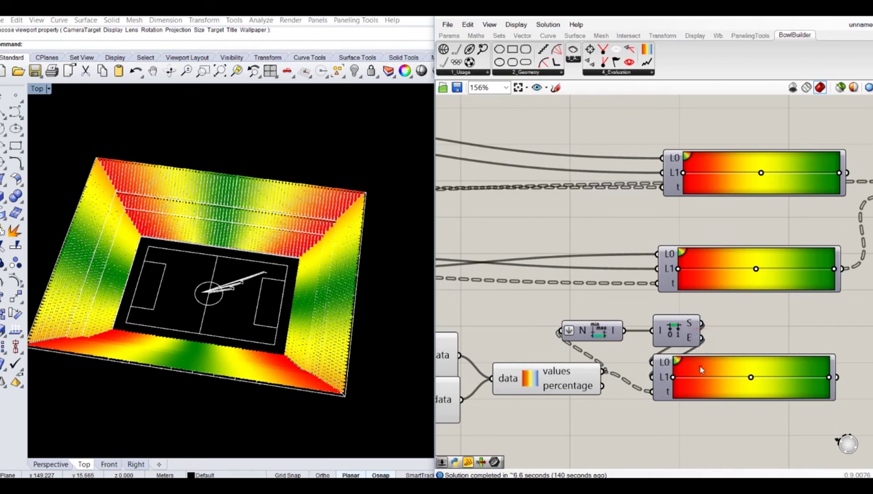
Arrange the third gradient and its Bounds and Deconstruct Domain components in one row after the values-and-percentage component.
left_click_drag(699, 362, 755, 360)
left_click_drag(665, 317, 644, 314)
left_click_drag(554, 309, 683, 359)
left_click_drag(638, 324, 705, 363)
right_click_drag(765, 331, 606, 354)
Align the three gradients along one edge and distribute them evenly.
left_click_drag(791, 125, 786, 378)
left_click_drag(743, 132, 677, 376)
left_click(728, 156)
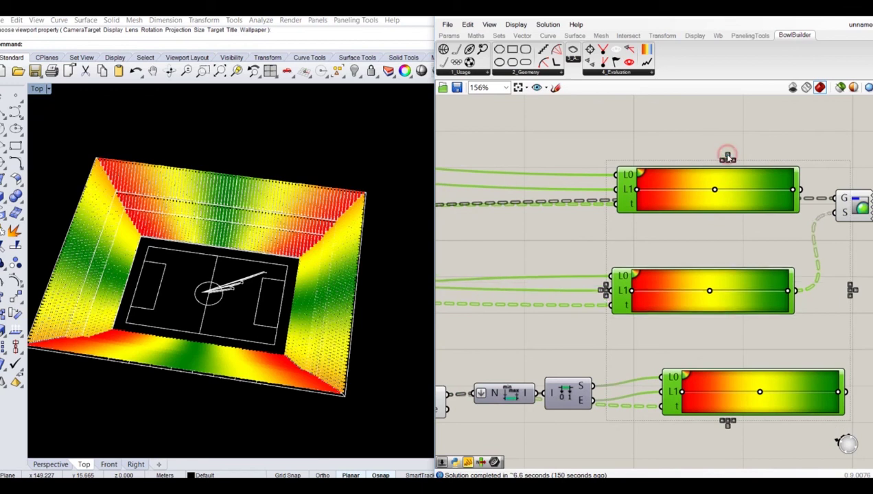
left_click(729, 160)
left_click(568, 218)
Move the Custom Preview clear of the gradients and connect the third gradient's output to its S input.
scroll(615, 242, "down", 1)
left_click_drag(806, 213, 842, 248)
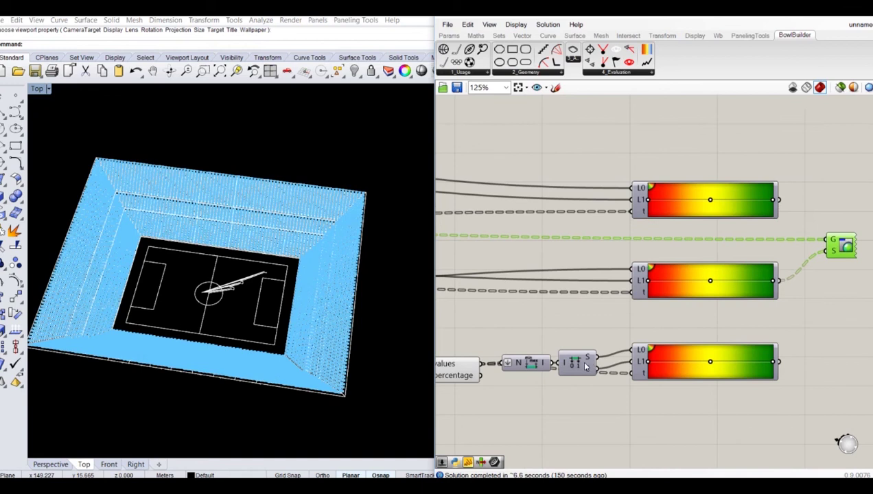
right_click_drag(585, 366, 647, 345)
right_click_drag(810, 350, 675, 362)
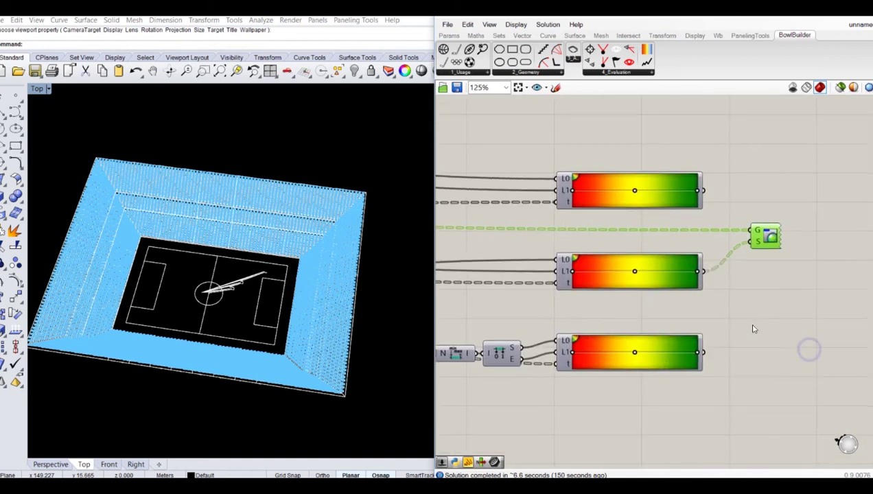
left_click(757, 322)
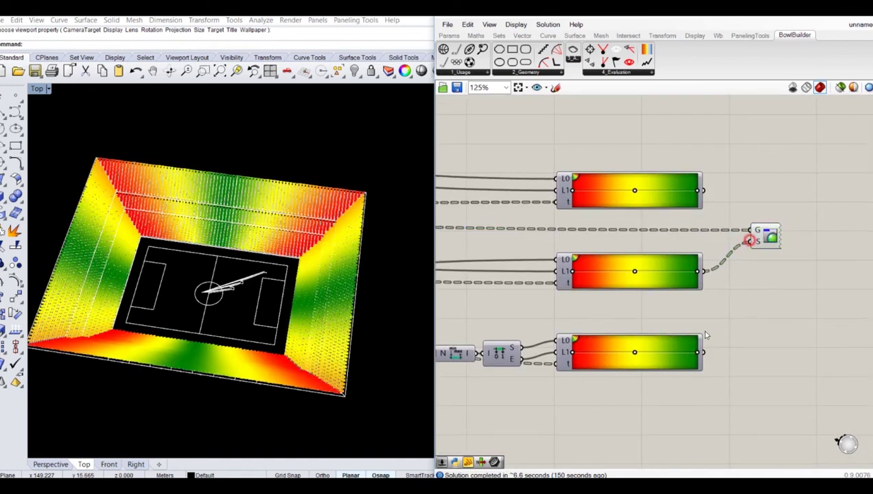
left_click_drag(704, 350, 698, 353, "shift")
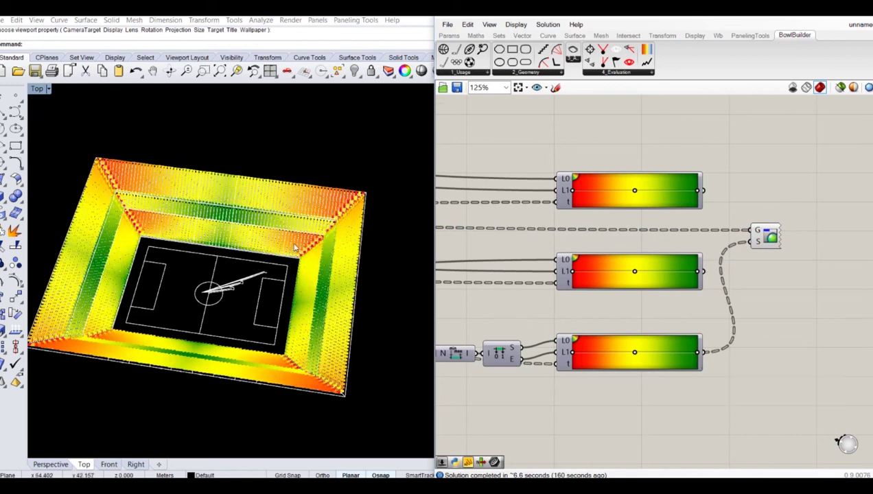
Preview the C-value and viewing-angle colourings by rewiring the S input, and reconnect the combined gradient.
left_click(767, 192)
left_click_drag(704, 190, 705, 271)
left_click_drag(728, 316, 730, 321)
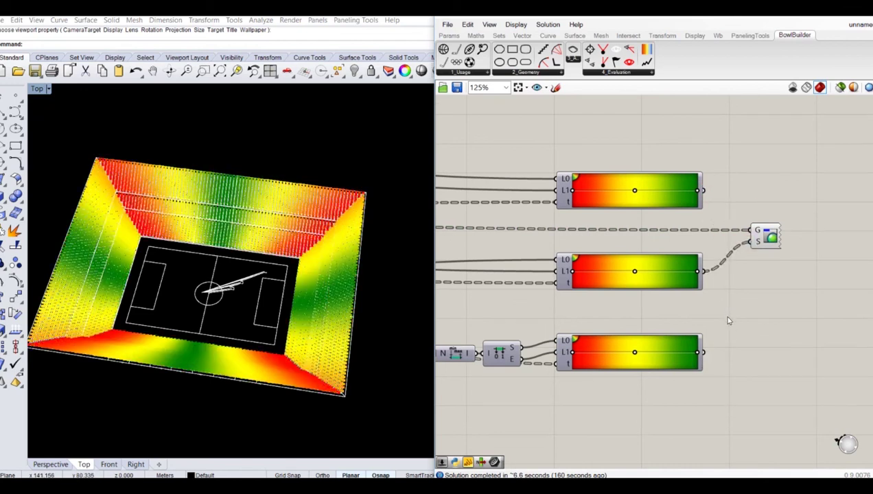
left_click_drag(704, 353, 750, 243)
Switch the bowl outline to the rounded shape component with distance, angle and divergence inputs.
scroll(721, 362, "down", 3)
right_click_drag(576, 271, 728, 291)
scroll(601, 265, "down", 2)
right_click_drag(601, 265, 845, 284)
right_click_drag(563, 238, 749, 275)
scroll(693, 201, "up", 4)
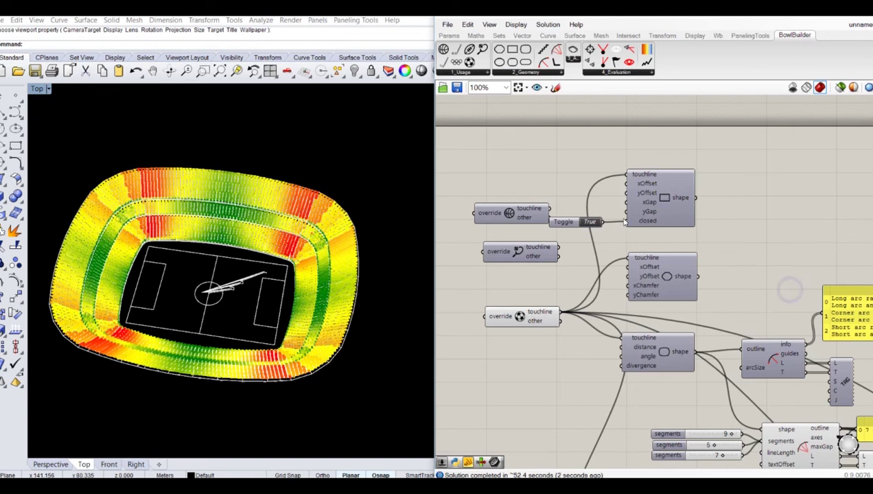
Set the seat module's gap slider to 1.
right_click_drag(782, 269, 618, 202)
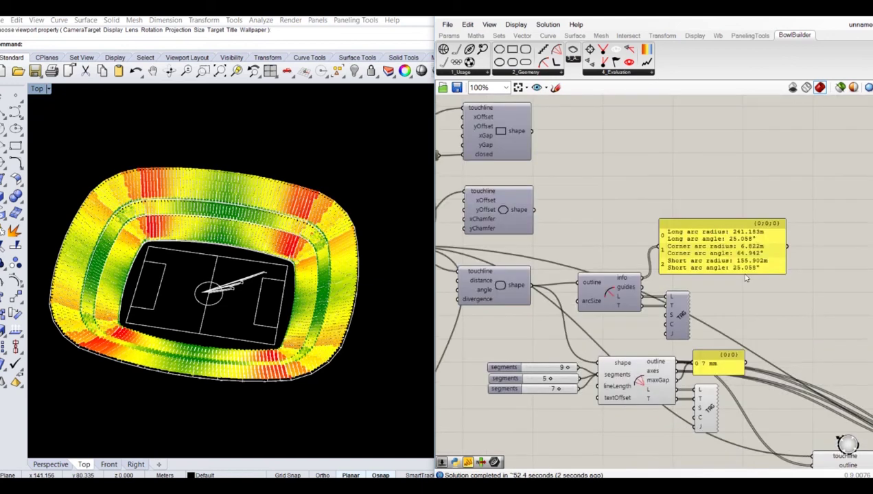
scroll(776, 292, "down", 4)
scroll(657, 392, "up", 5)
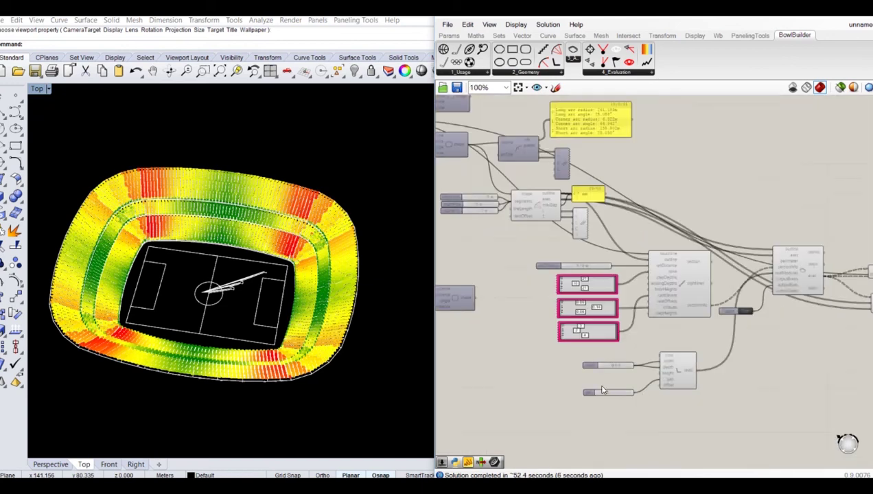
left_click(596, 396)
double_click(596, 397)
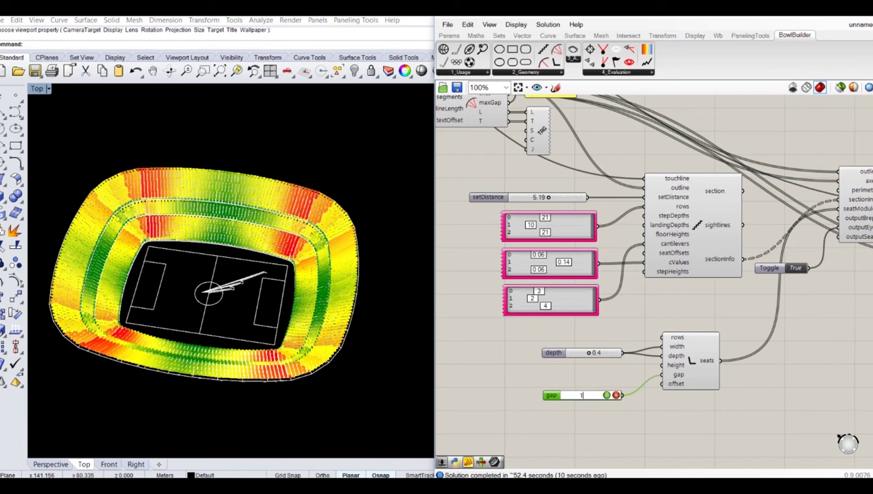
type("1")
key("Return")
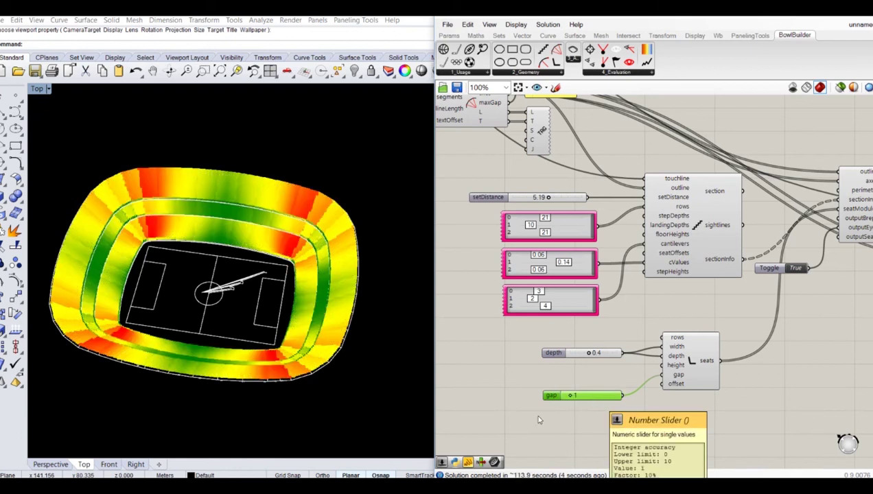
Turn off the preview of the section component so its sightlines are hidden.
left_click_drag(740, 153, 704, 196)
left_click(701, 150)
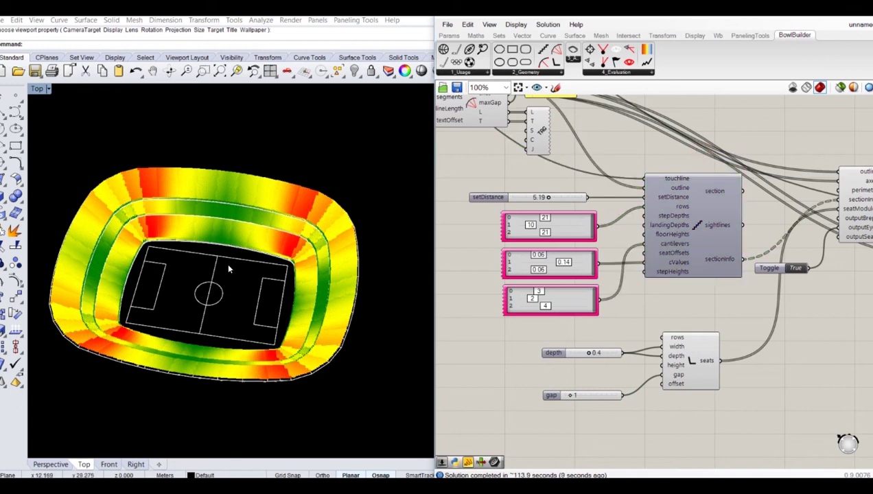
right_click_drag(228, 269, 261, 257)
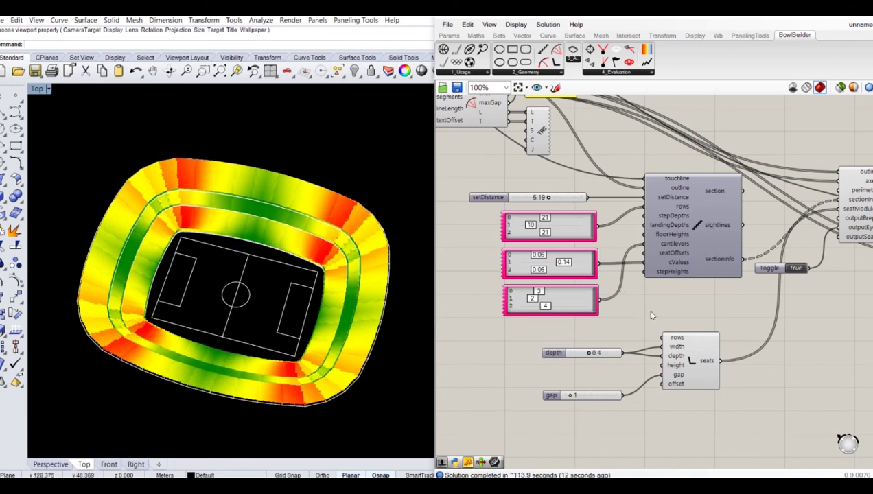
Open the section component's Python script, read through the code and close the editor.
left_click(699, 232)
double_click(699, 232)
left_click_drag(288, 124, 526, 58)
scroll(555, 226, "down", 5)
scroll(556, 227, "down", 20)
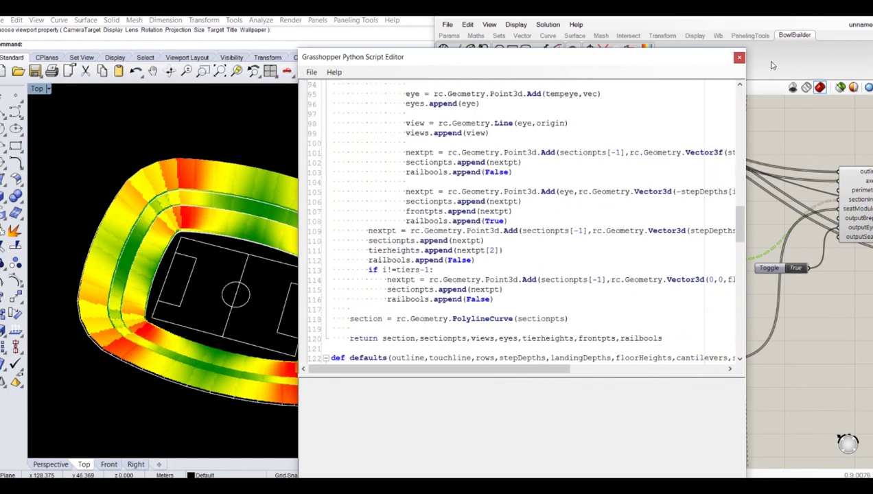
left_click(740, 60)
right_click_drag(776, 145, 730, 171)
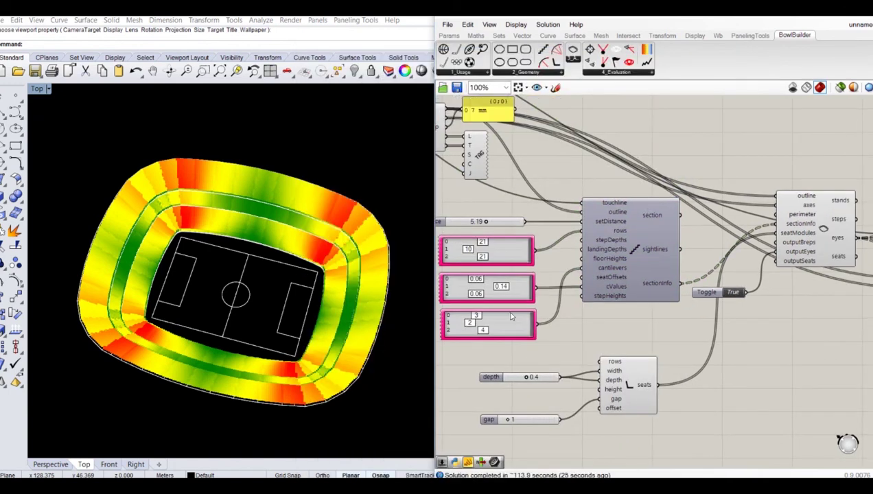
right_click_drag(324, 275, 266, 281)
right_click_drag(312, 263, 248, 258)
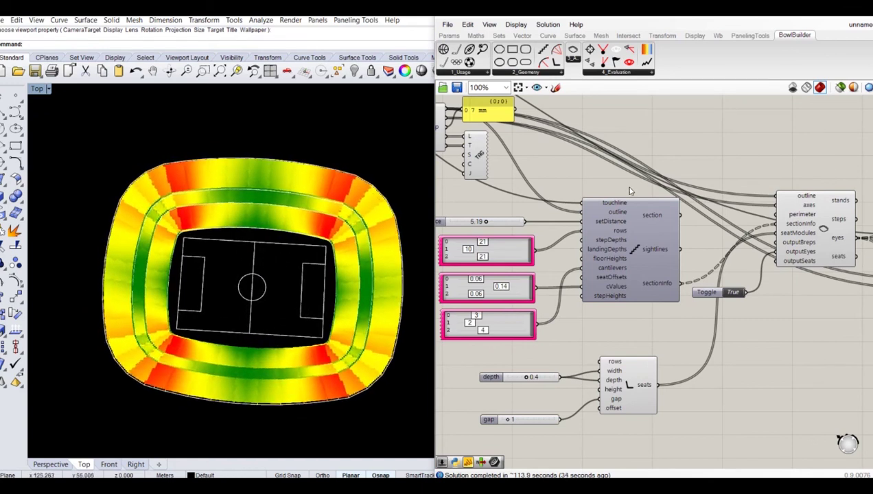